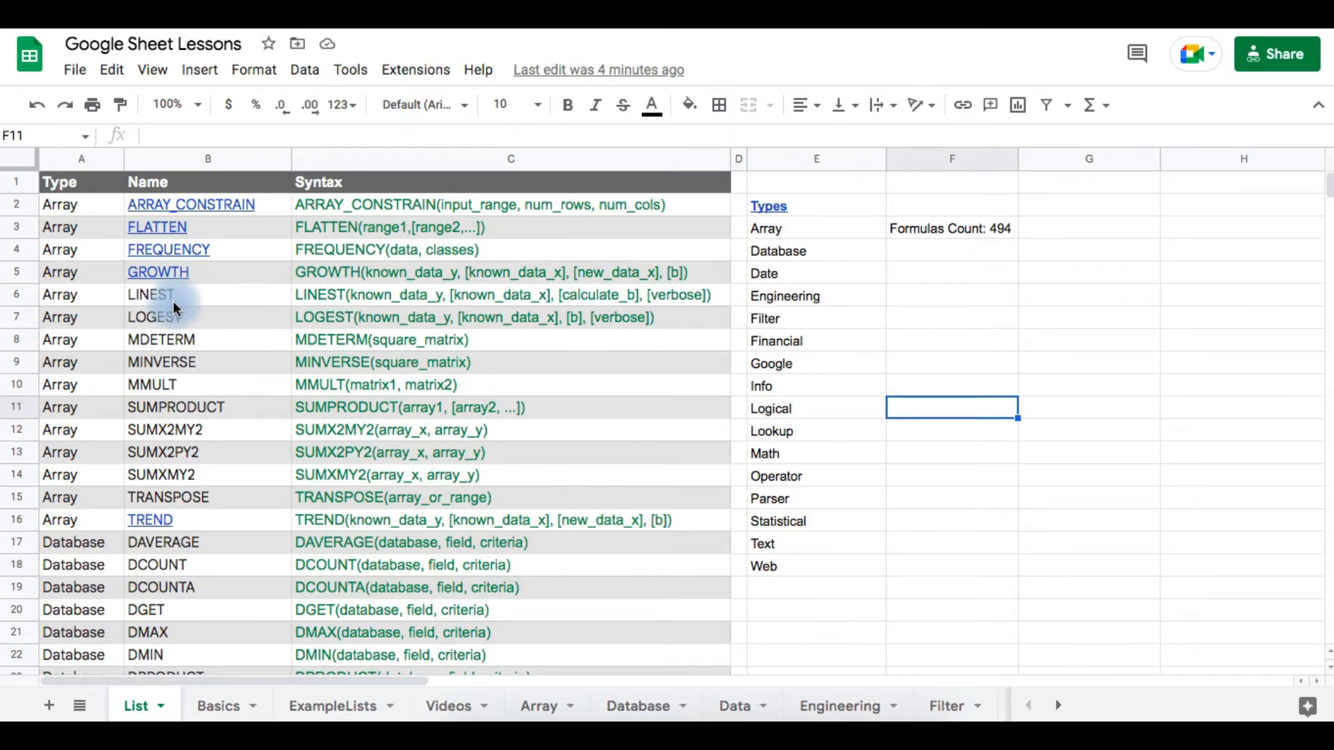
{"action": "left_click", "coordinate": [189, 323]}
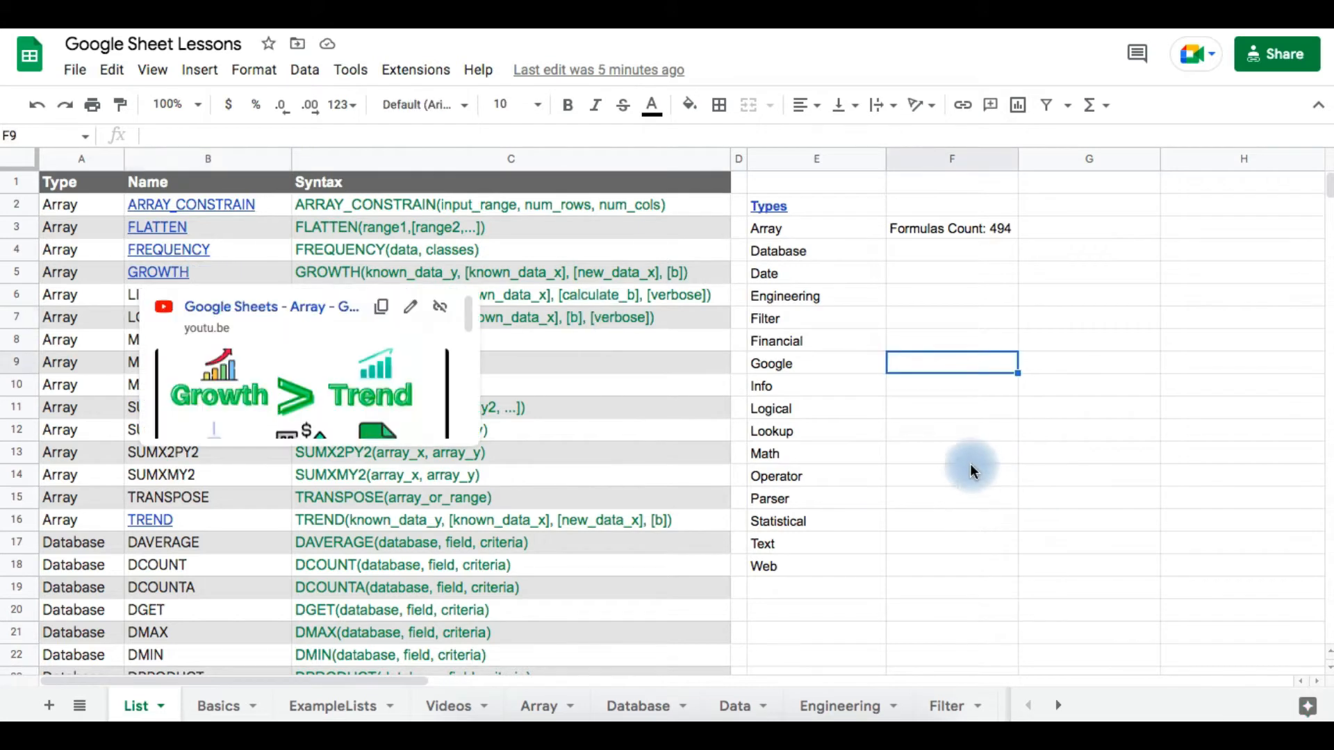
{"action": "left_click", "coordinate": [968, 463]}
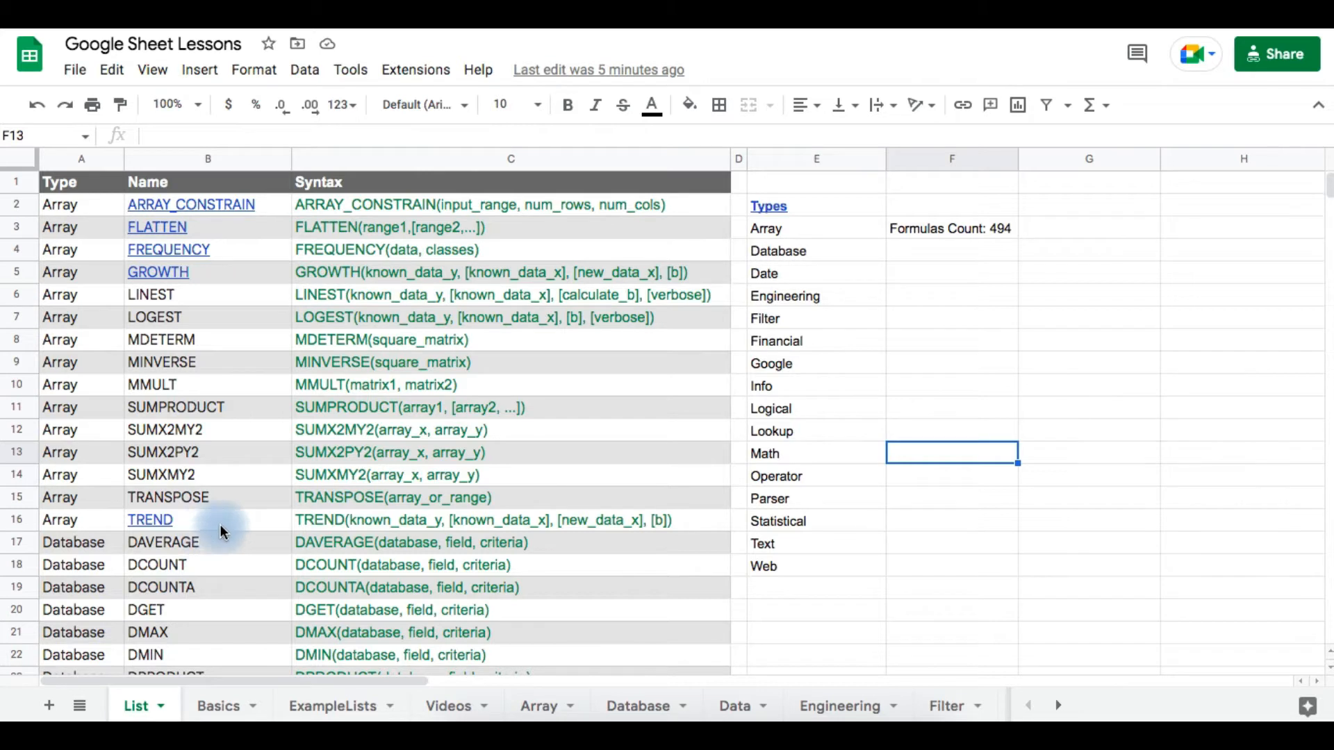
{"action": "left_click", "coordinate": [997, 351]}
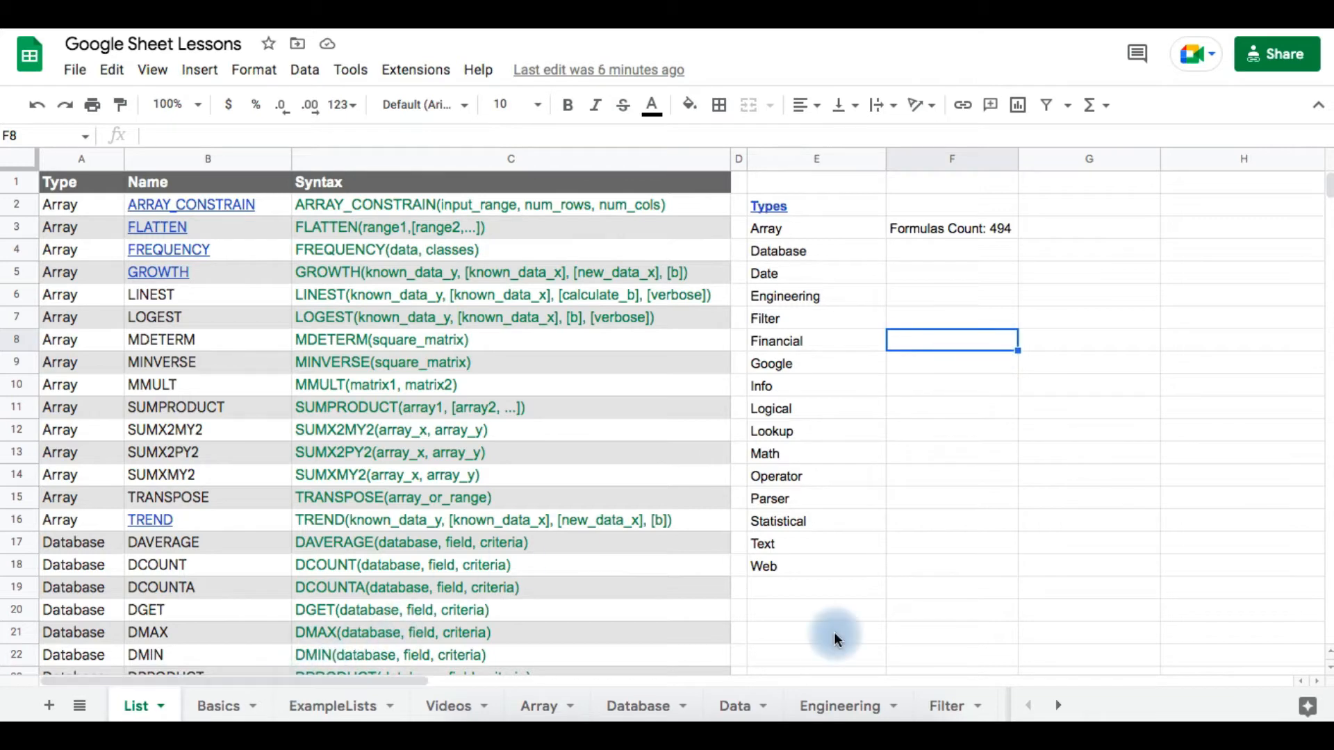
Step: Open the Basics sheet and go to the Apple Sales table in the Charts - Basics section
{"action": "left_click", "coordinate": [224, 707]}
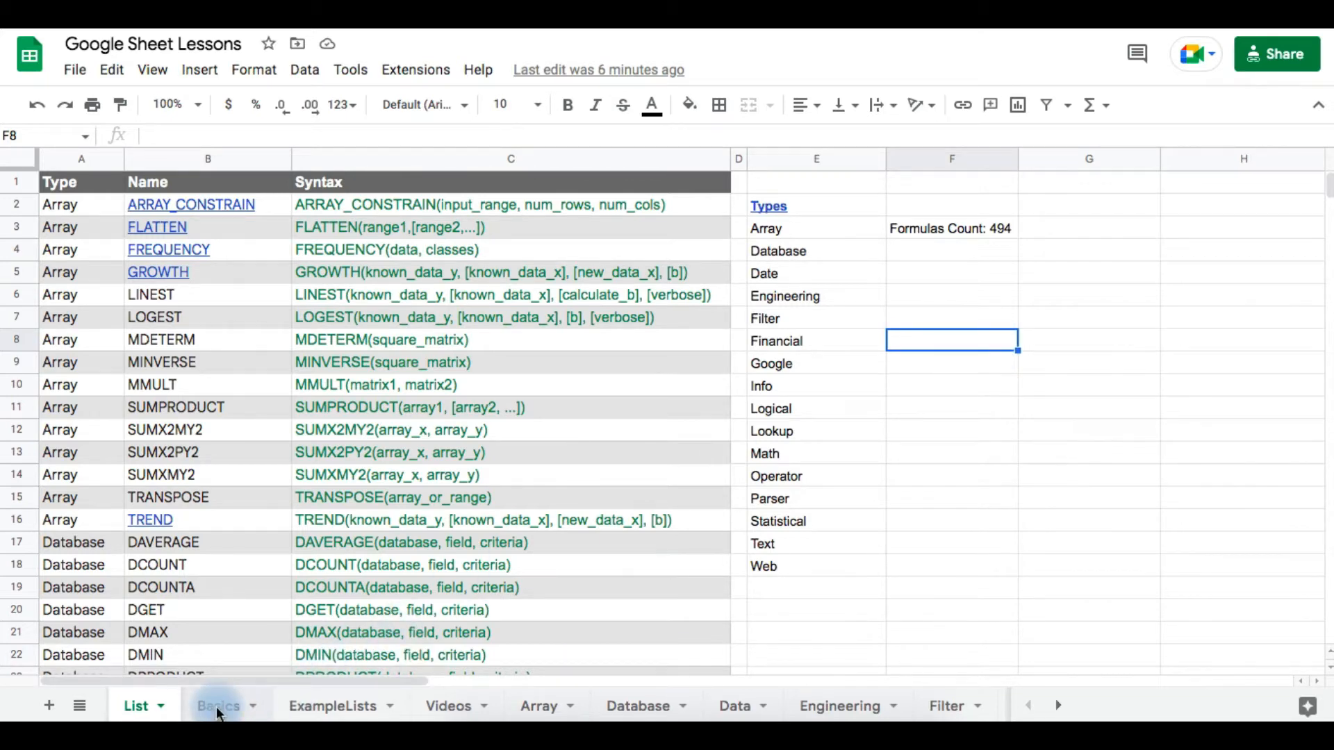
{"action": "scroll", "coordinate": [564, 631], "scroll_direction": "down", "scroll_amount": 15}
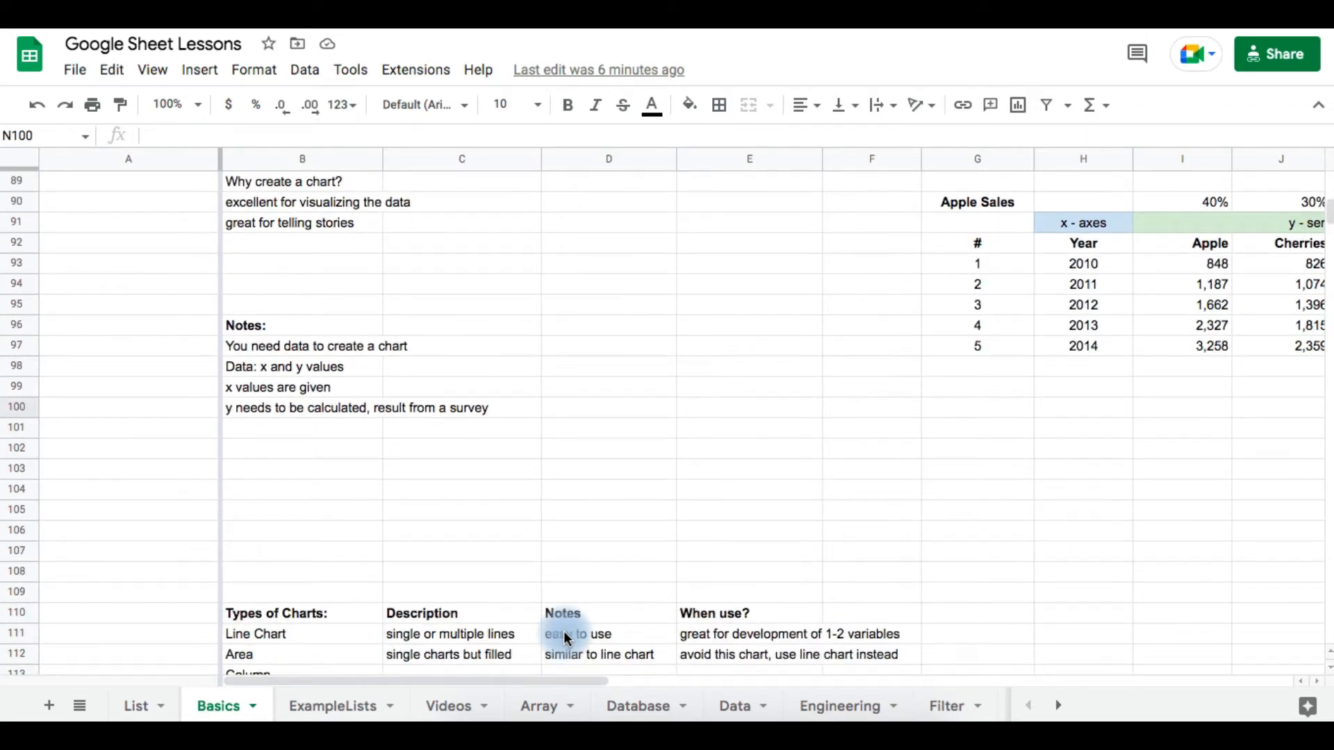
{"action": "scroll", "coordinate": [564, 630], "scroll_direction": "up", "scroll_amount": 1}
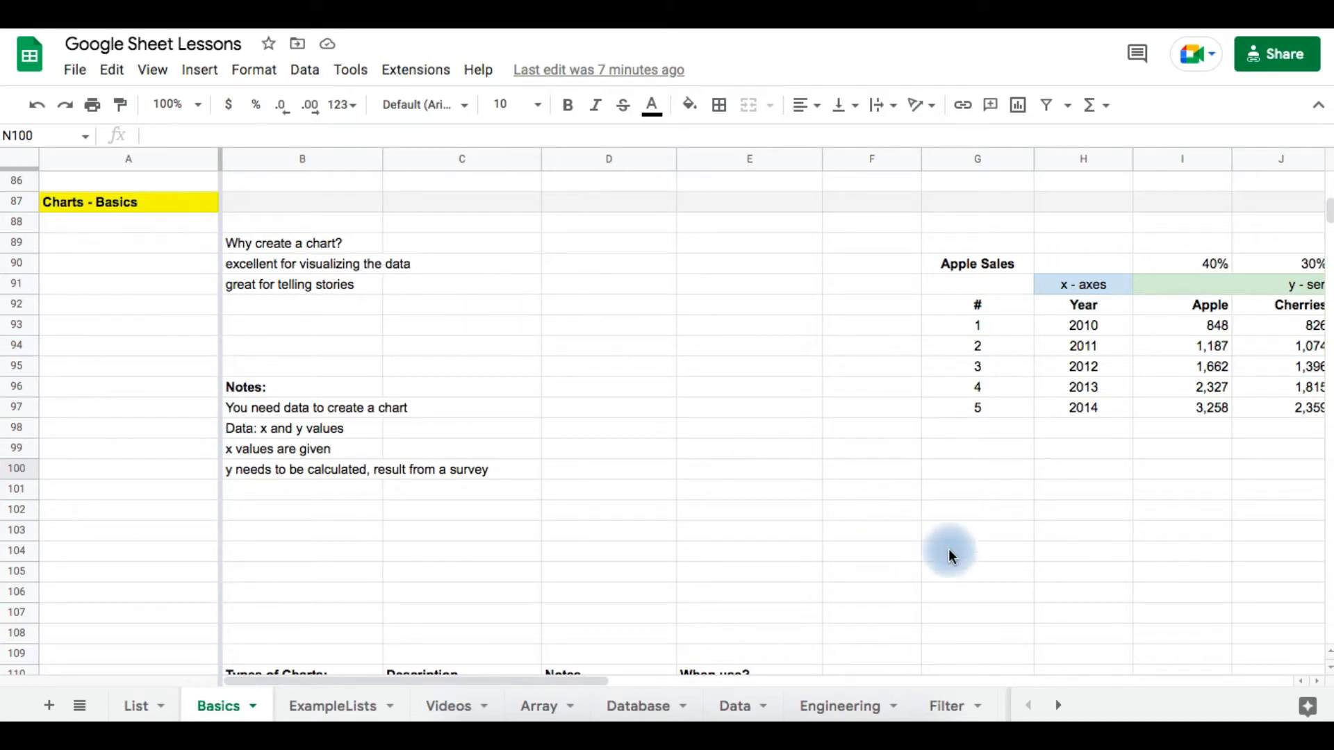
{"action": "scroll", "coordinate": [961, 586], "scroll_direction": "right", "scroll_amount": 4}
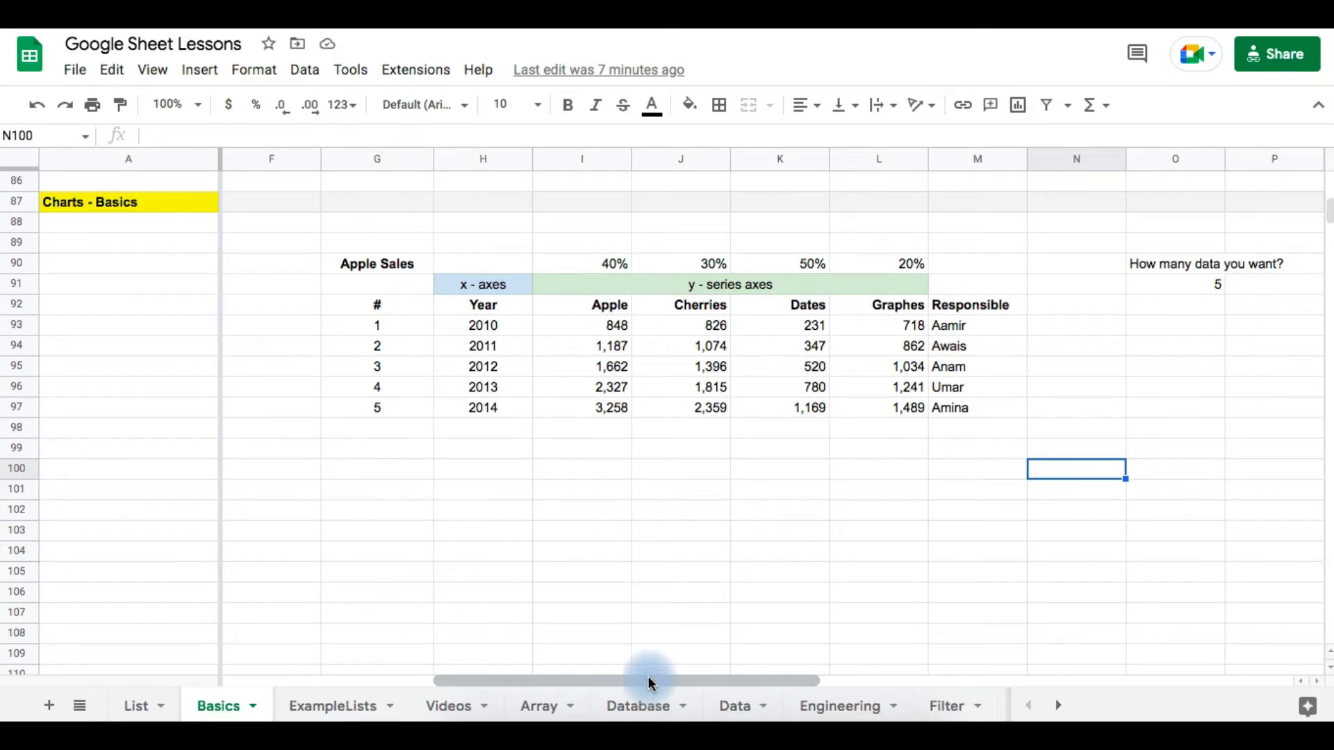
{"action": "left_click", "coordinate": [709, 633]}
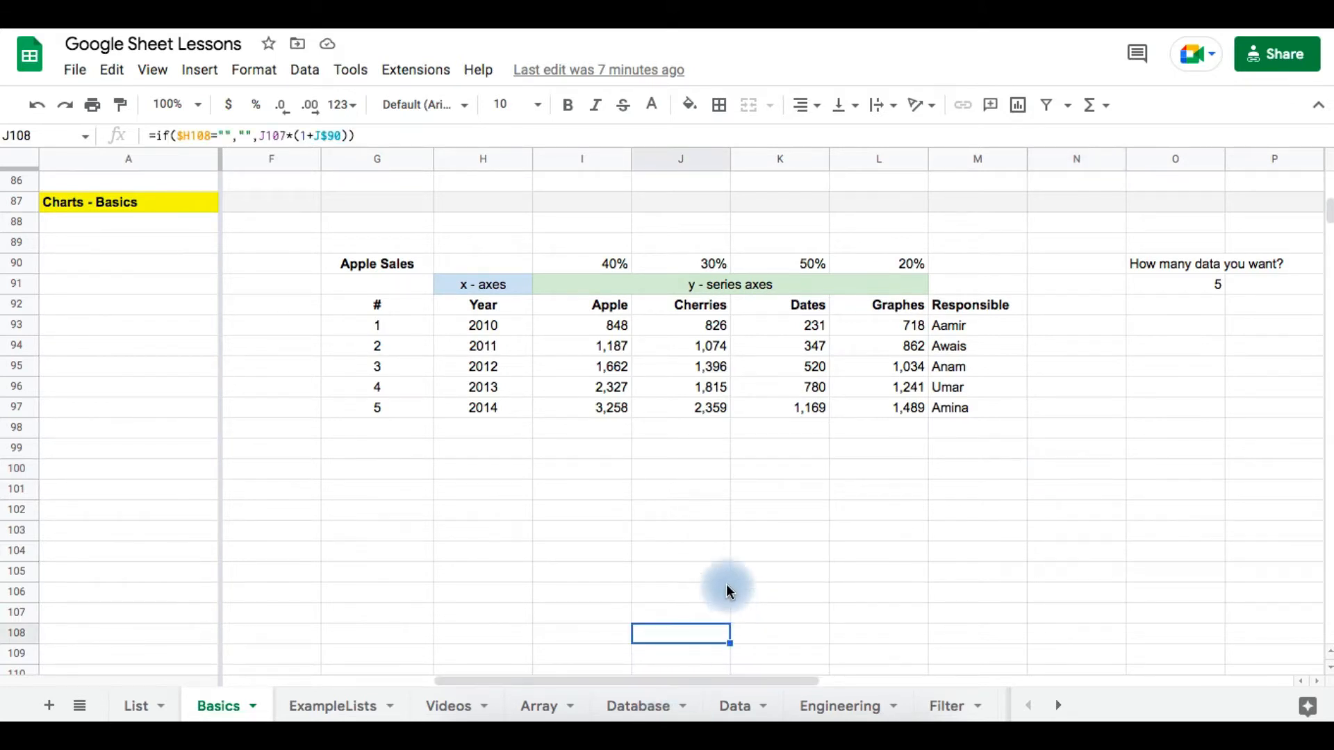
{"action": "left_click", "coordinate": [726, 572]}
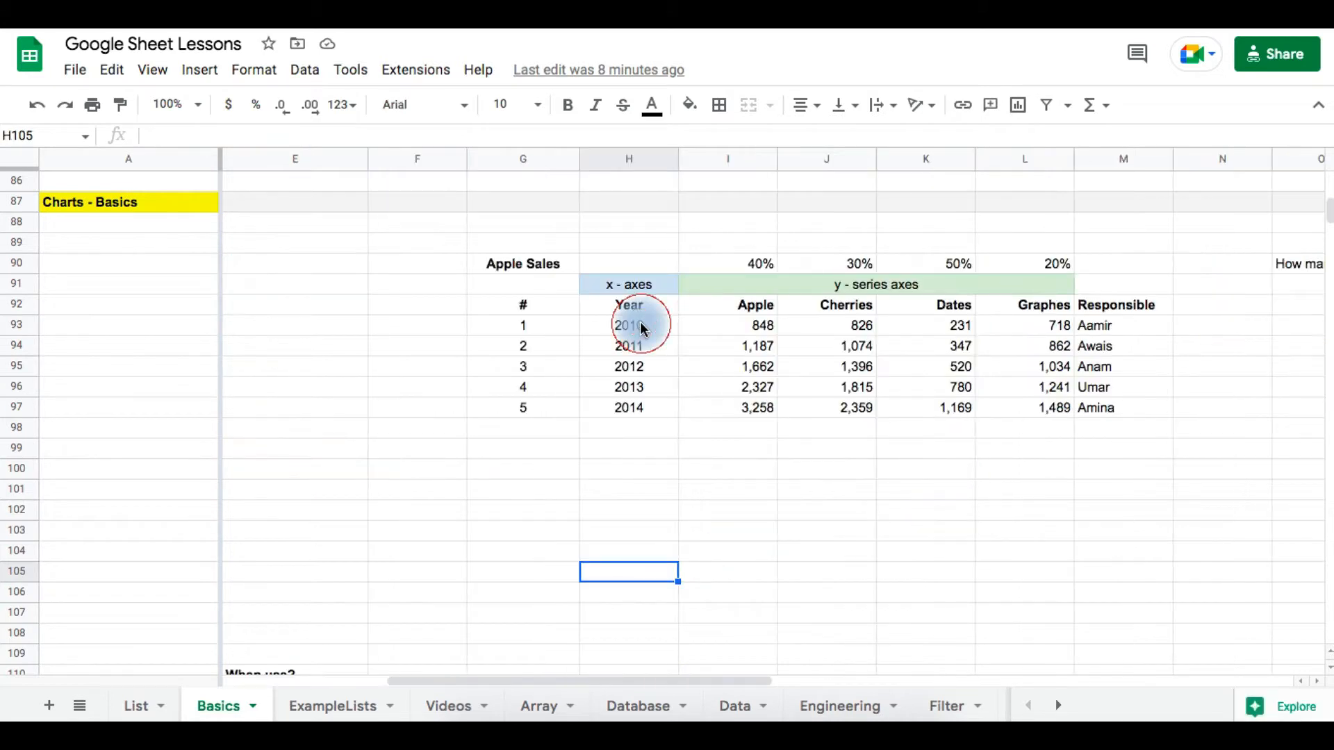
Step: Examine the Year values for the x-axis and the fruit columns for the y-series in the Apple Sales table
{"action": "left_click_drag", "start_coordinate": [640, 324], "coordinate": [645, 407]}
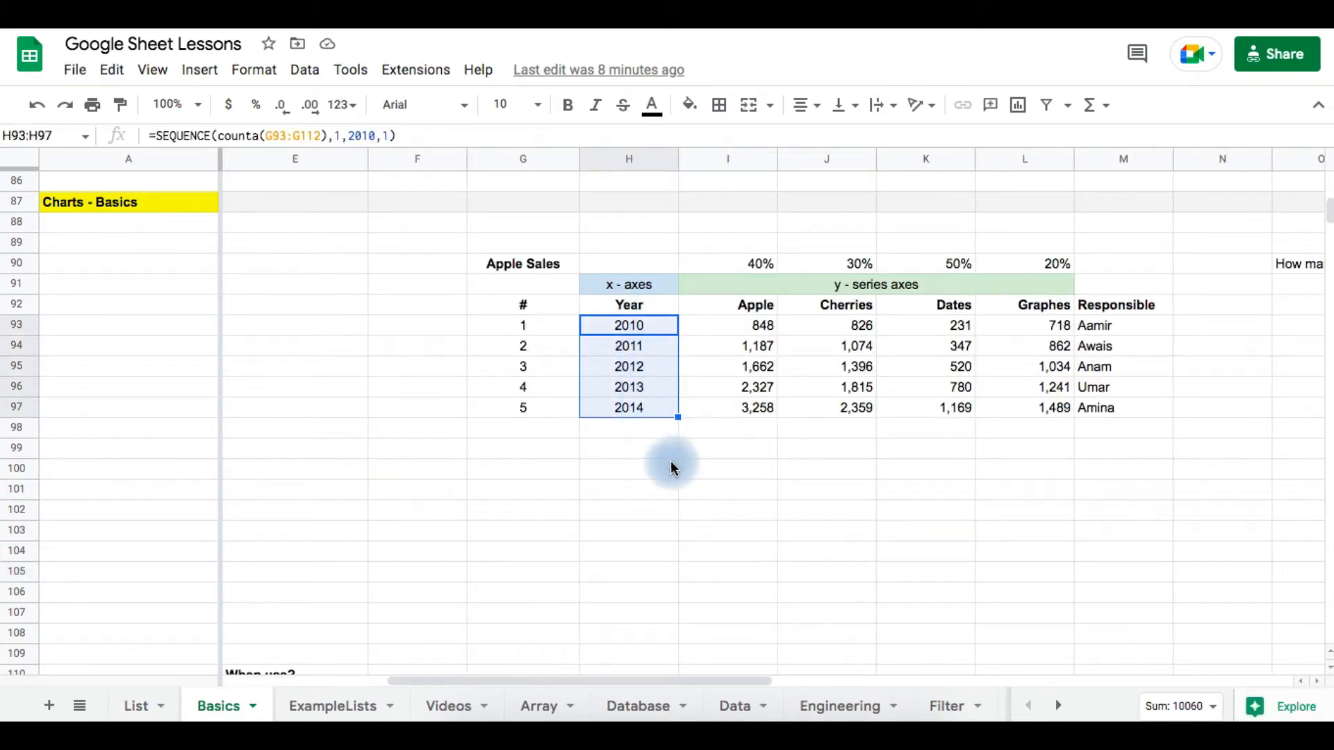
{"action": "left_click", "coordinate": [724, 491]}
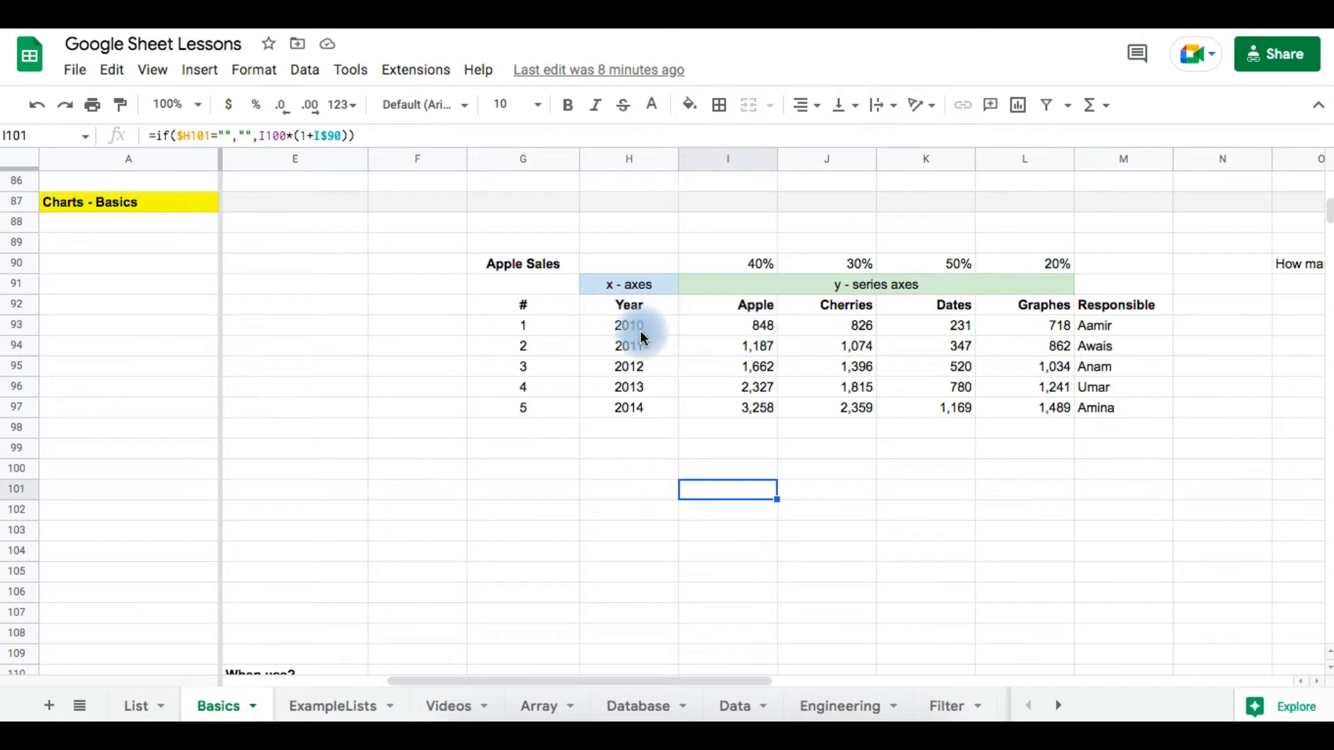
{"action": "left_click", "coordinate": [667, 332]}
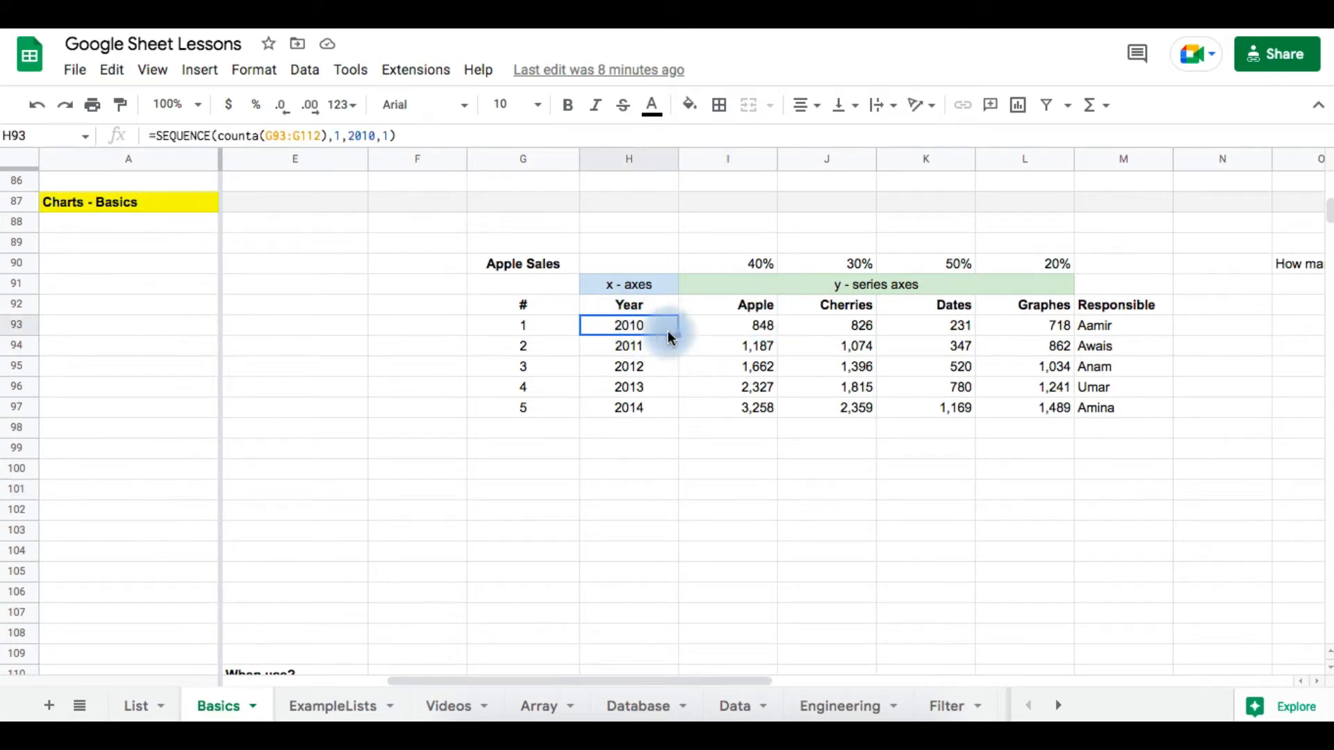
{"action": "left_click", "coordinate": [760, 334]}
{"action": "left_click_drag", "start_coordinate": [762, 333], "coordinate": [830, 332]}
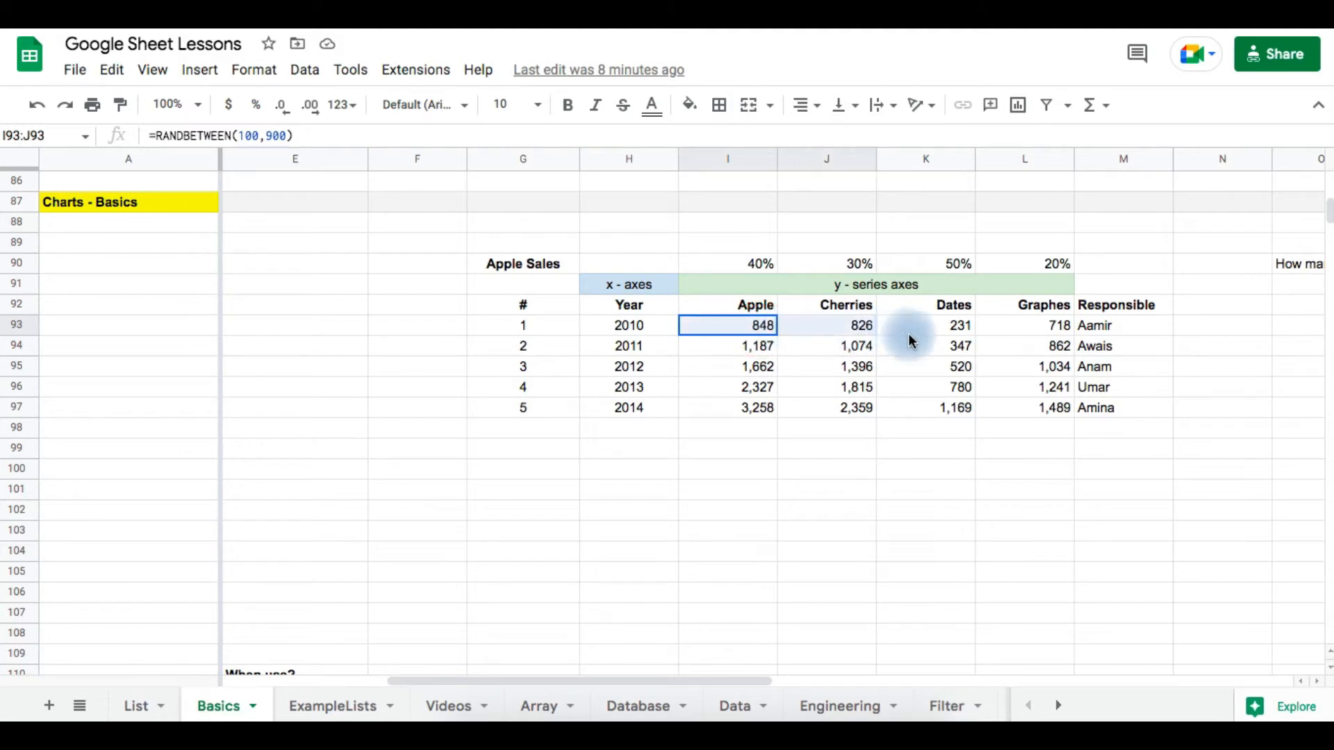
{"action": "left_click_drag", "start_coordinate": [912, 340], "coordinate": [958, 409]}
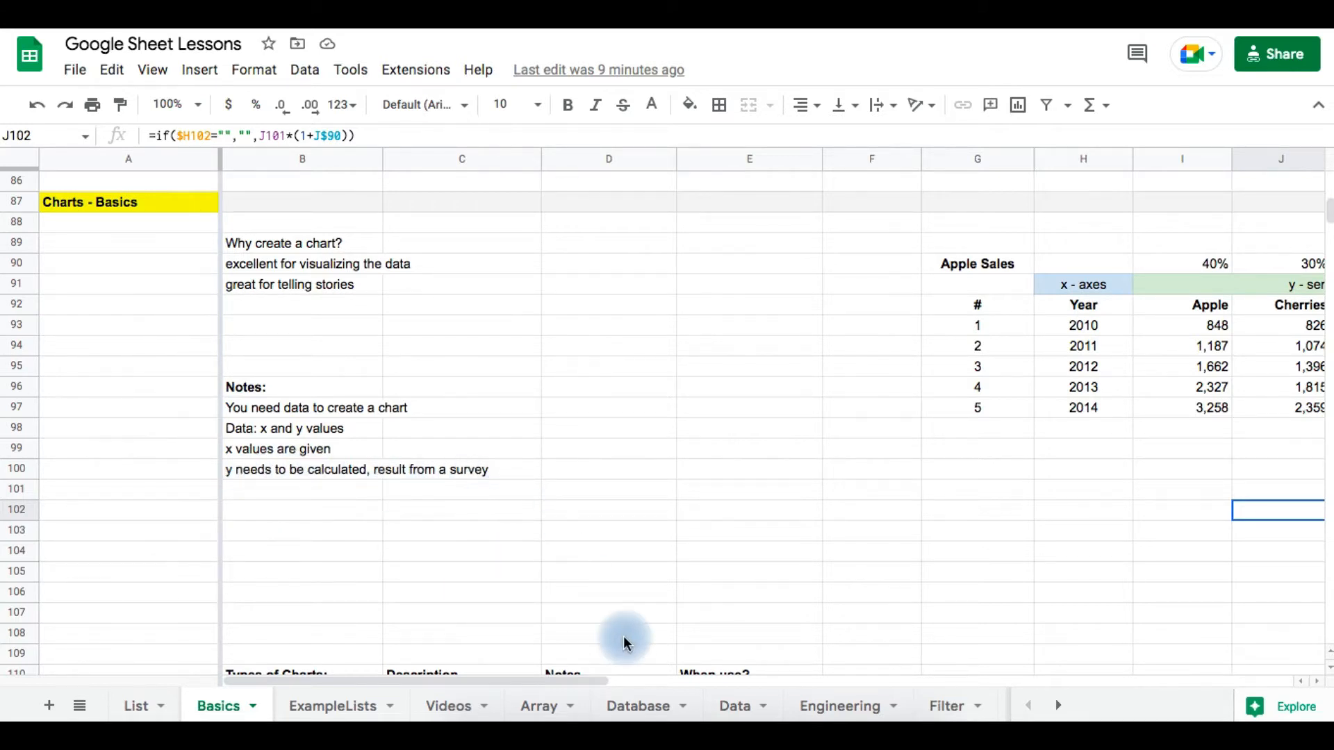
{"action": "scroll", "coordinate": [623, 273], "scroll_direction": "right", "scroll_amount": 5}
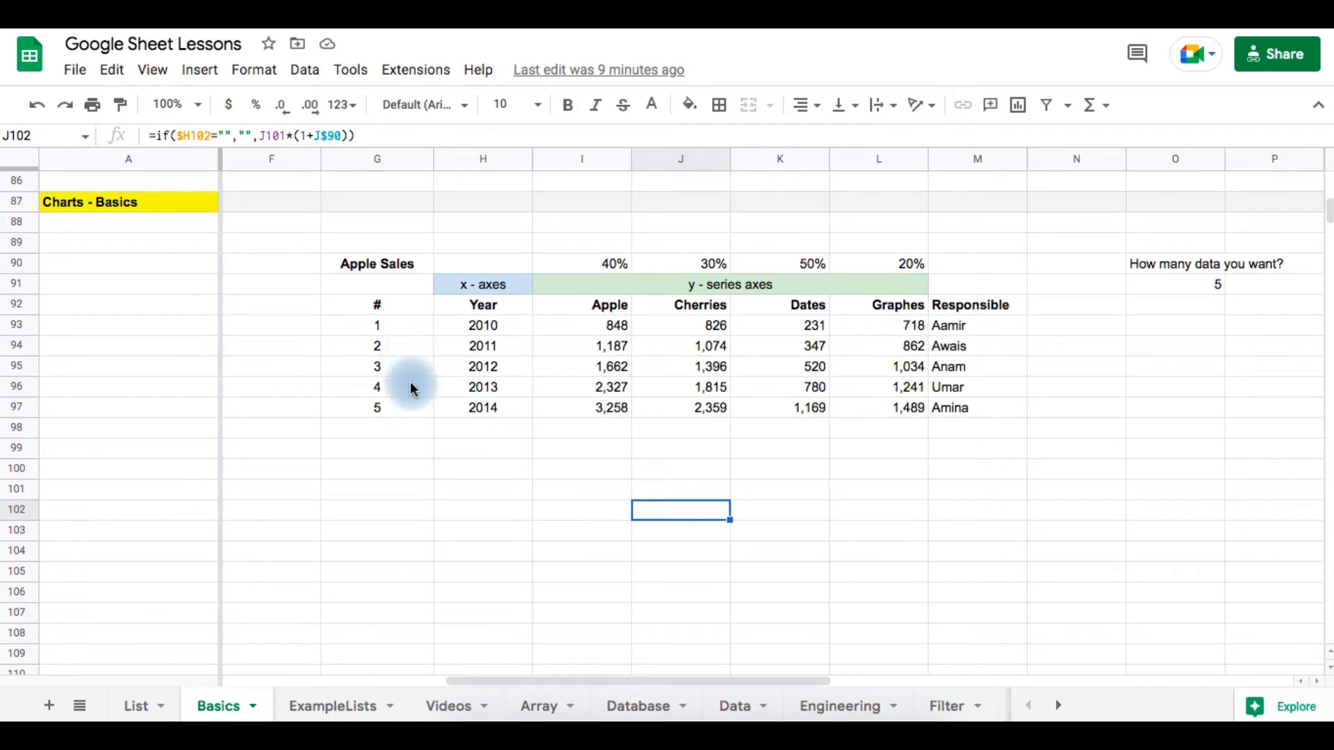
Step: Insert a line chart from the Year and Apple columns, range H92:I97
{"action": "left_click_drag", "start_coordinate": [490, 306], "coordinate": [599, 409]}
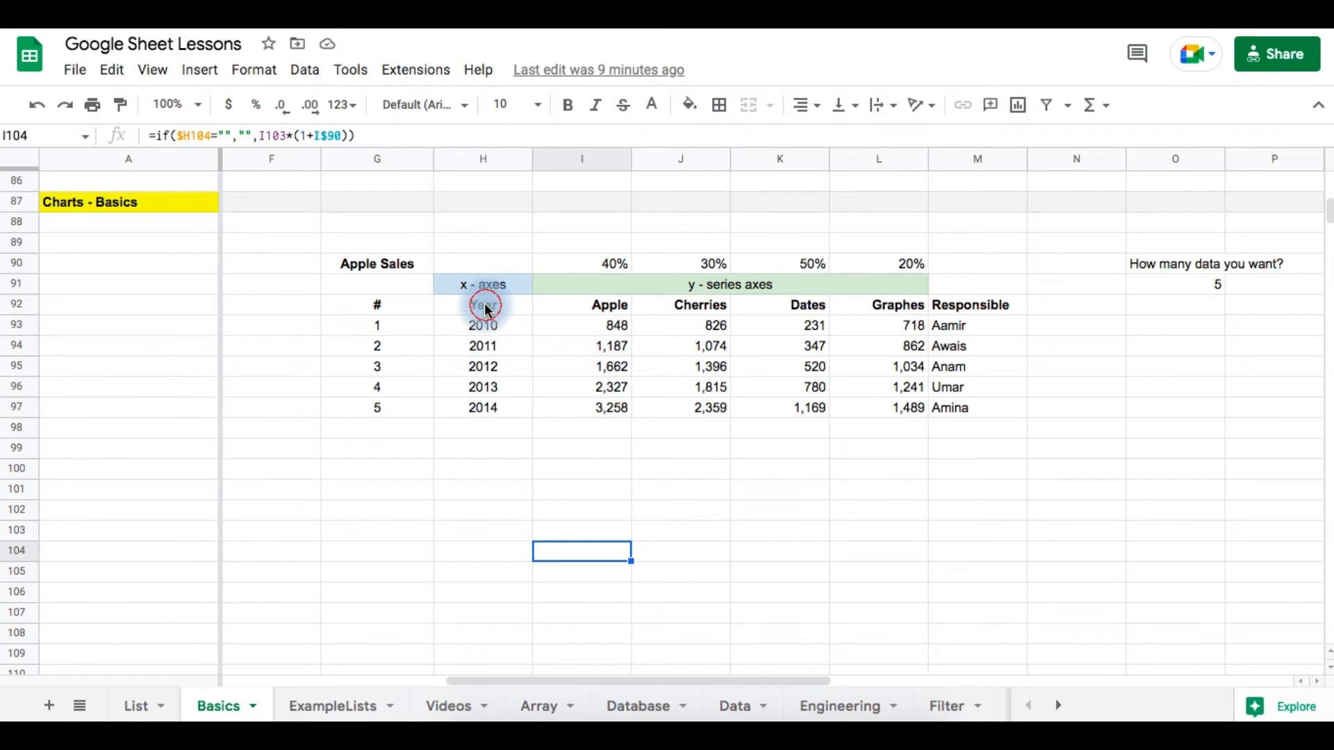
{"action": "left_click_drag", "start_coordinate": [489, 309], "coordinate": [596, 410]}
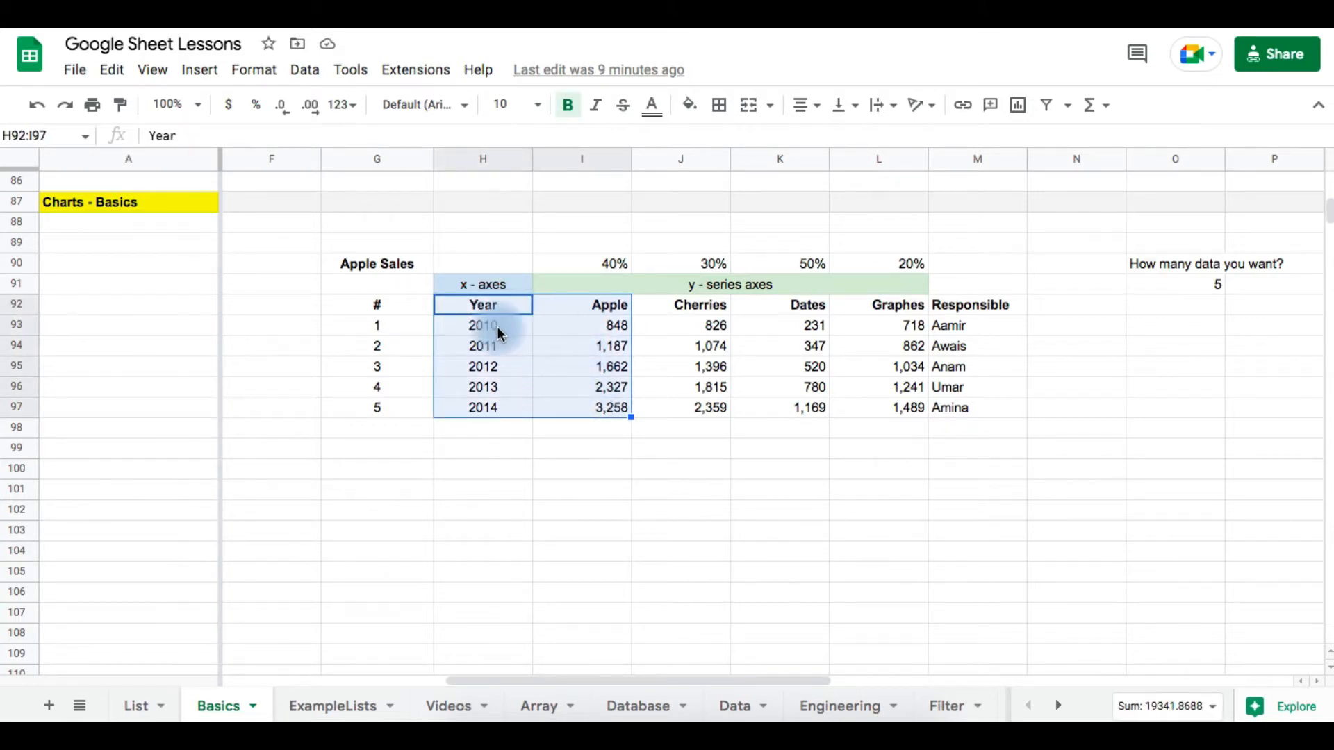
{"action": "left_click", "coordinate": [201, 75]}
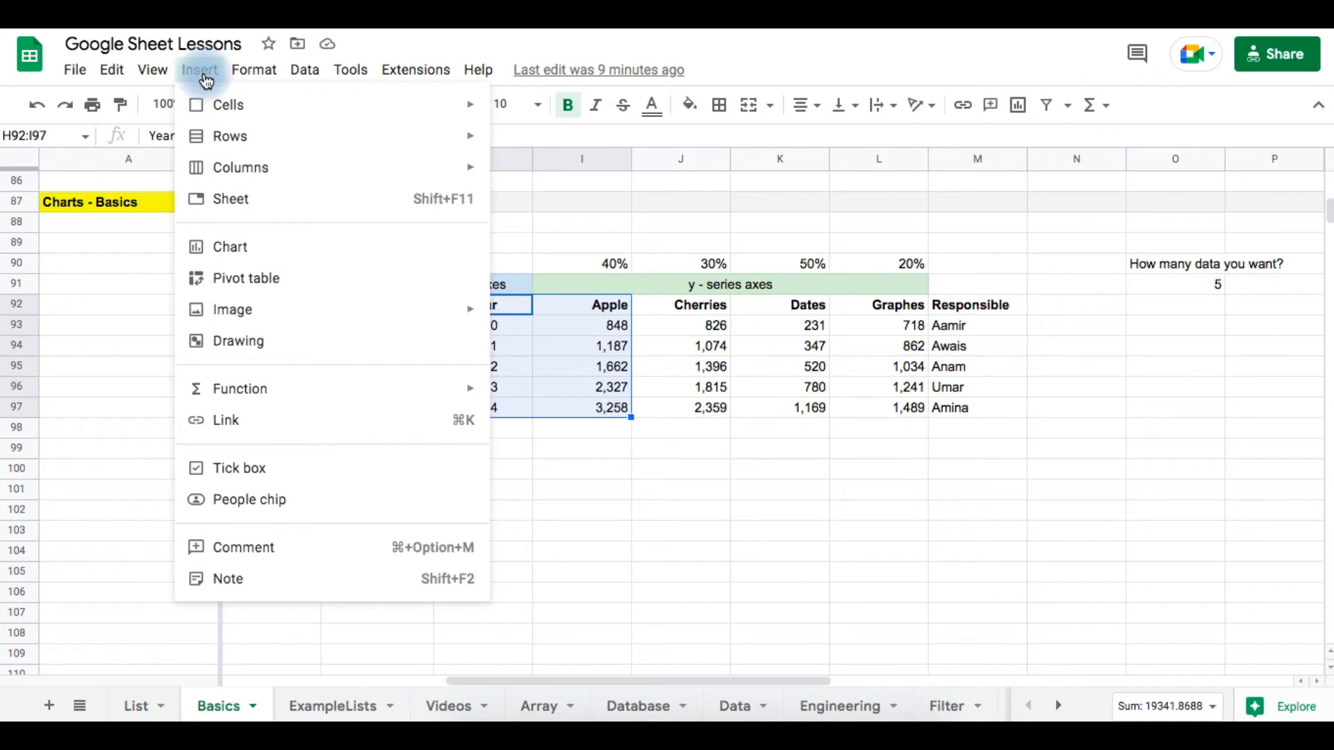
{"action": "left_click", "coordinate": [252, 258]}
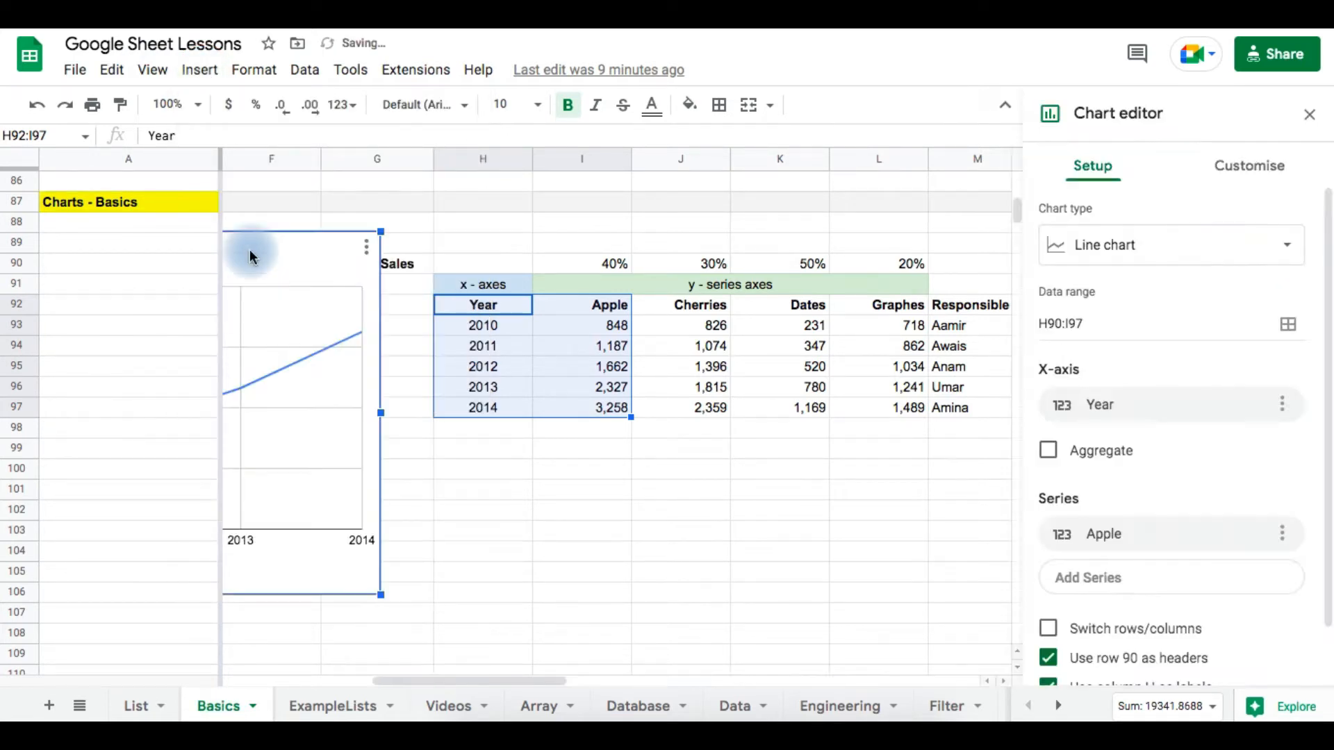
Step: Move the Apple vs Year chart beneath the data table and make it slightly smaller
{"action": "left_click_drag", "start_coordinate": [278, 244], "coordinate": [859, 264]}
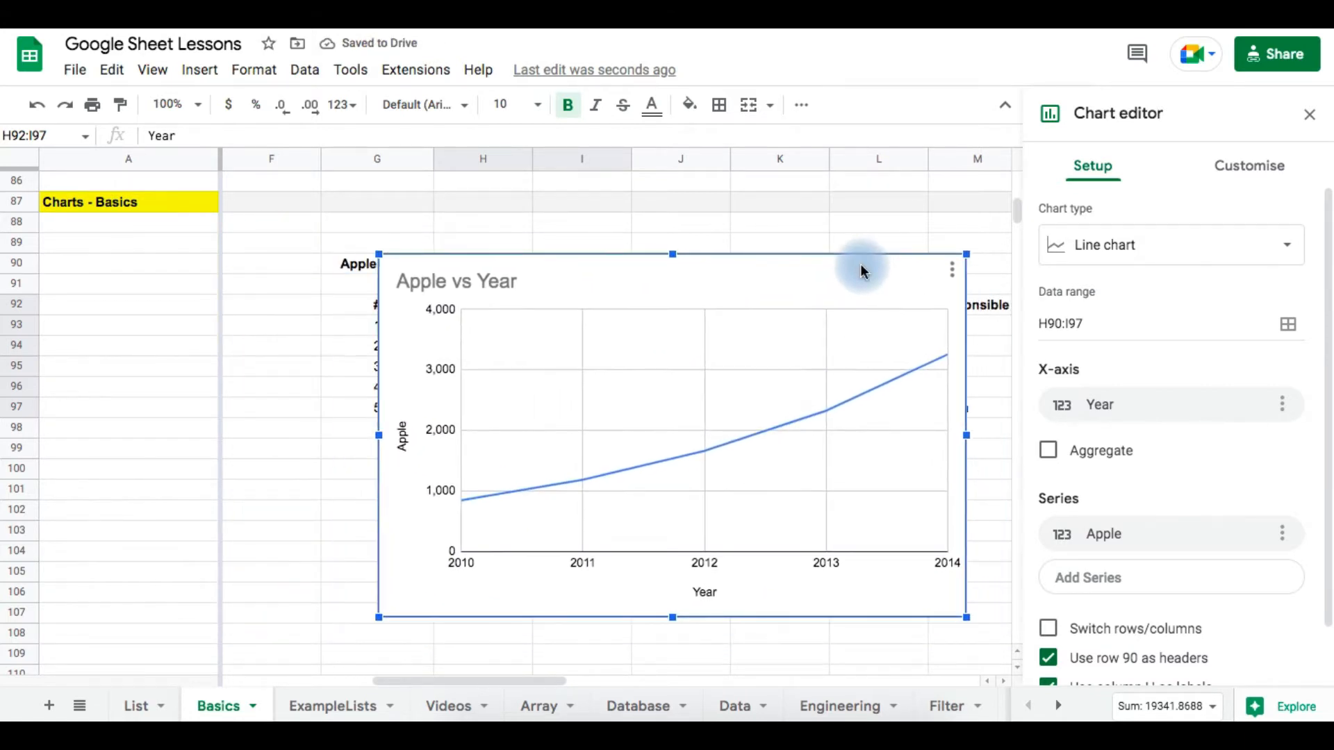
{"action": "left_click_drag", "start_coordinate": [755, 292], "coordinate": [738, 461]}
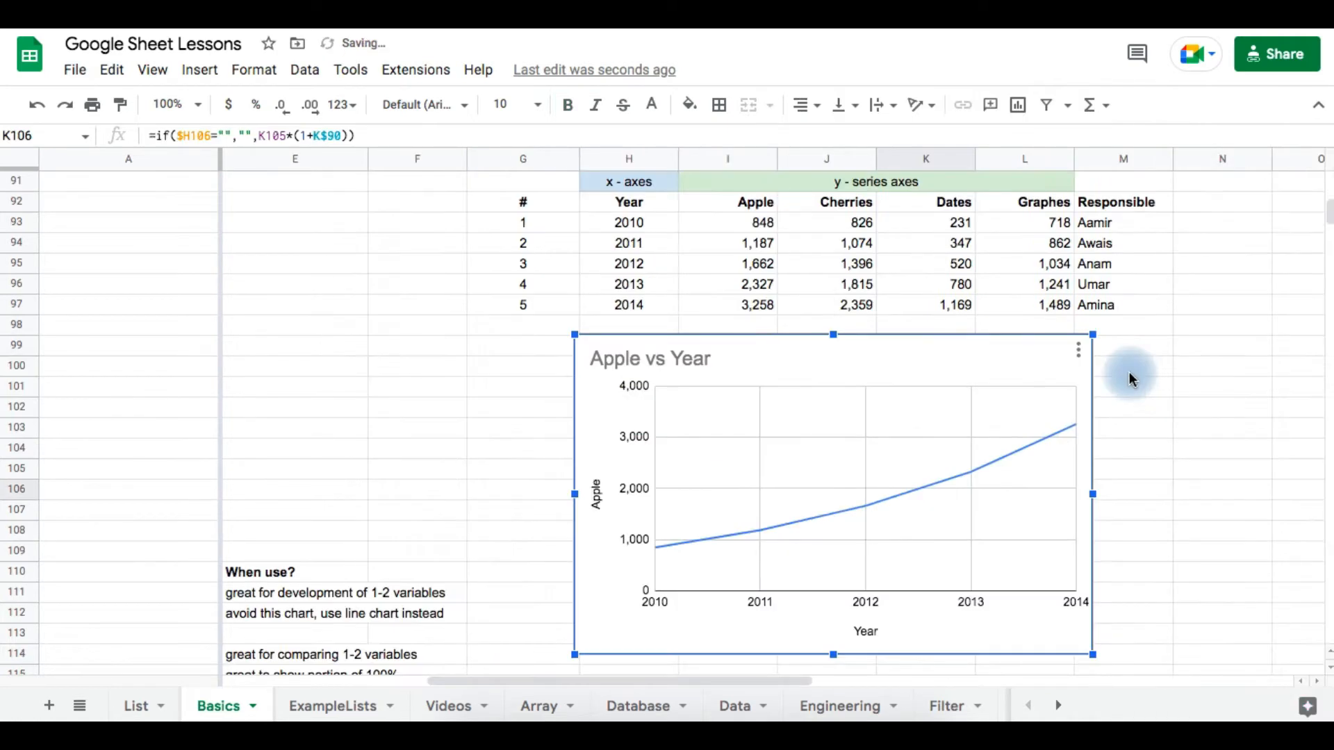
{"action": "left_click", "coordinate": [628, 202]}
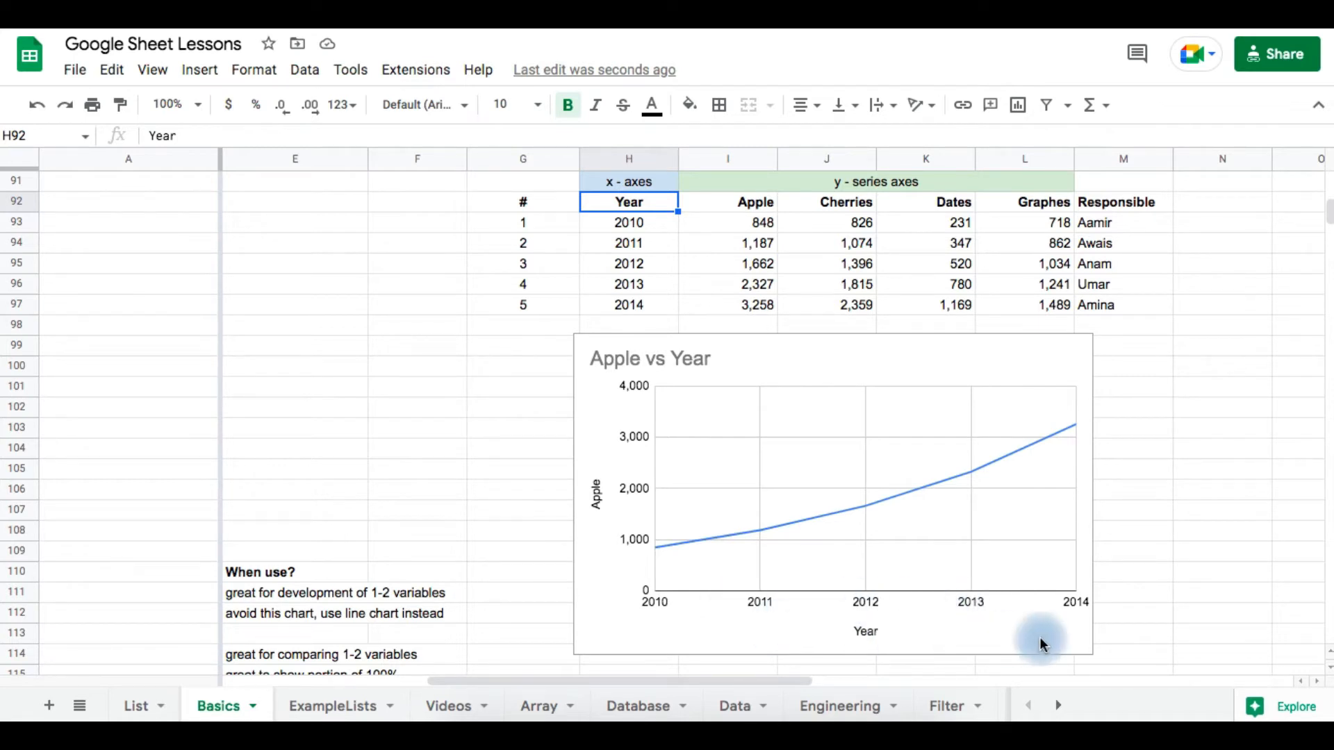
{"action": "left_click", "coordinate": [755, 207]}
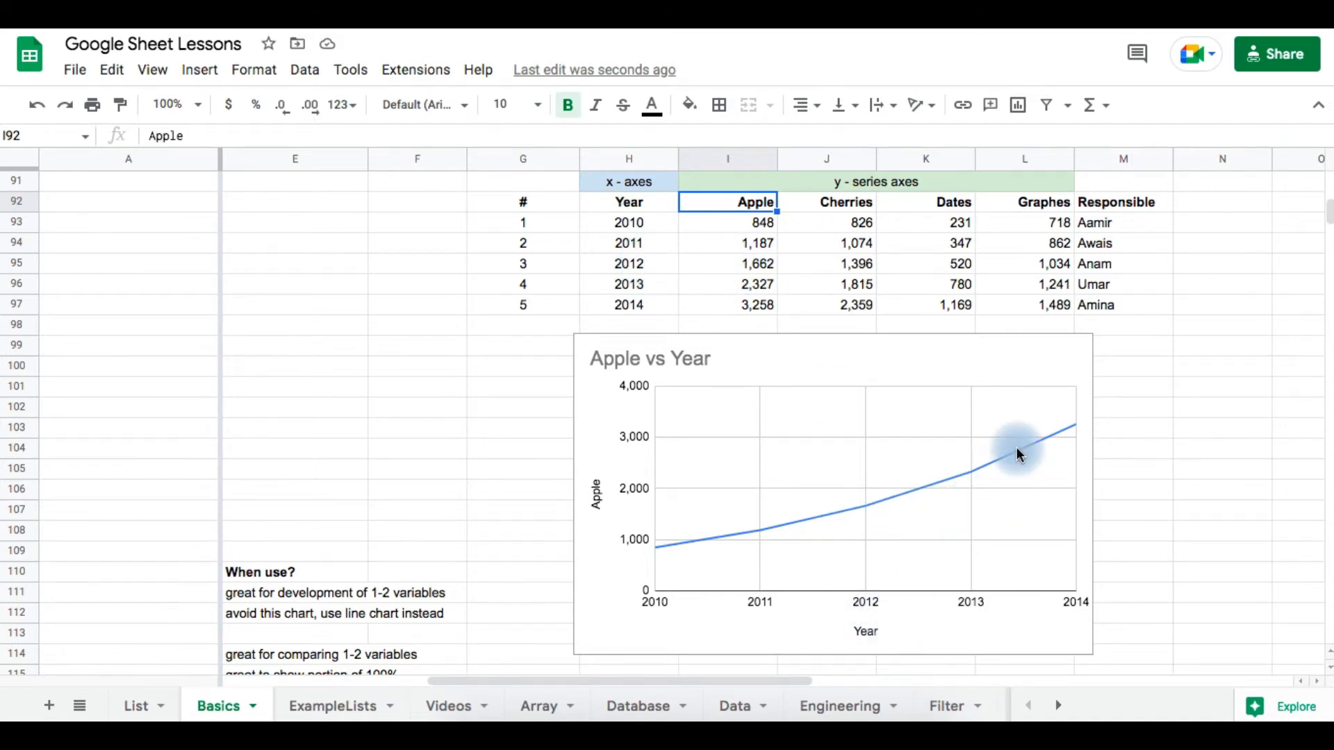
{"action": "left_click_drag", "start_coordinate": [1015, 447], "coordinate": [618, 359]}
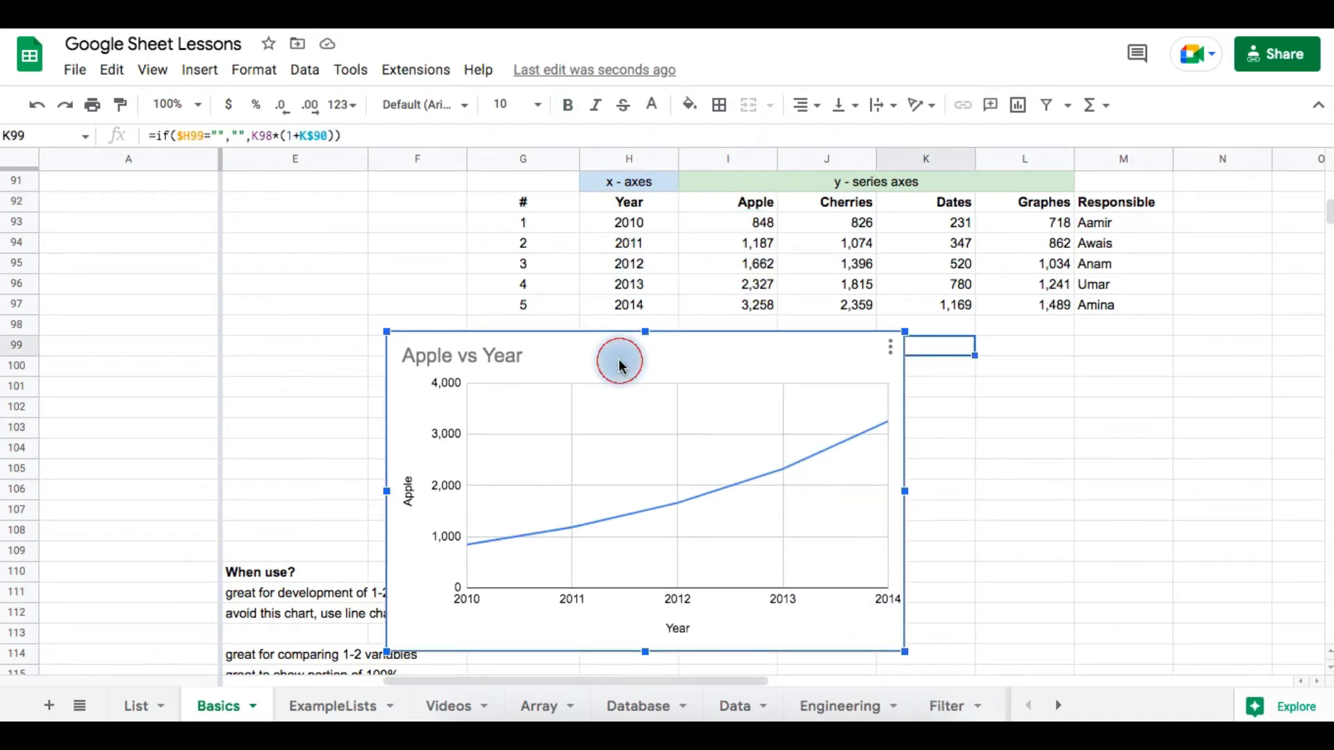
Step: Change the chart's title text to "Fruits vs Years"
{"action": "double_click", "coordinate": [618, 358]}
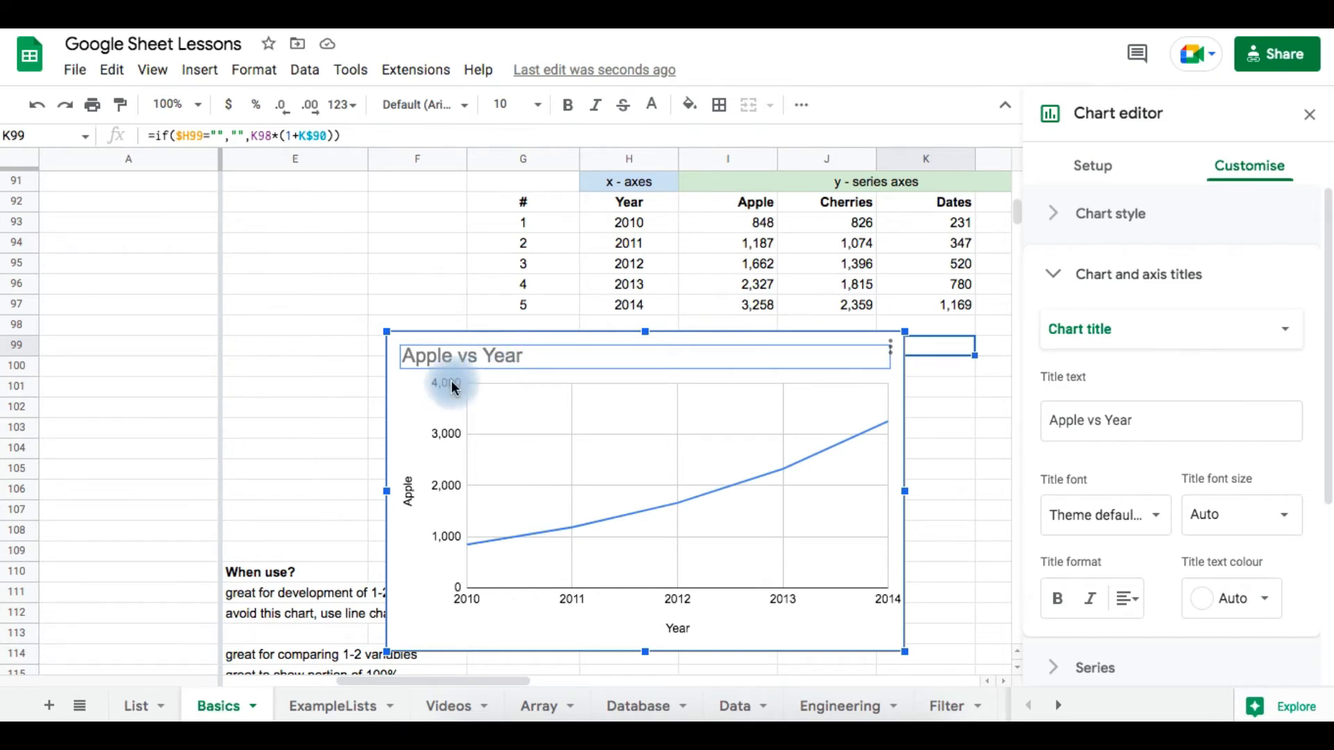
{"action": "left_click", "coordinate": [528, 350]}
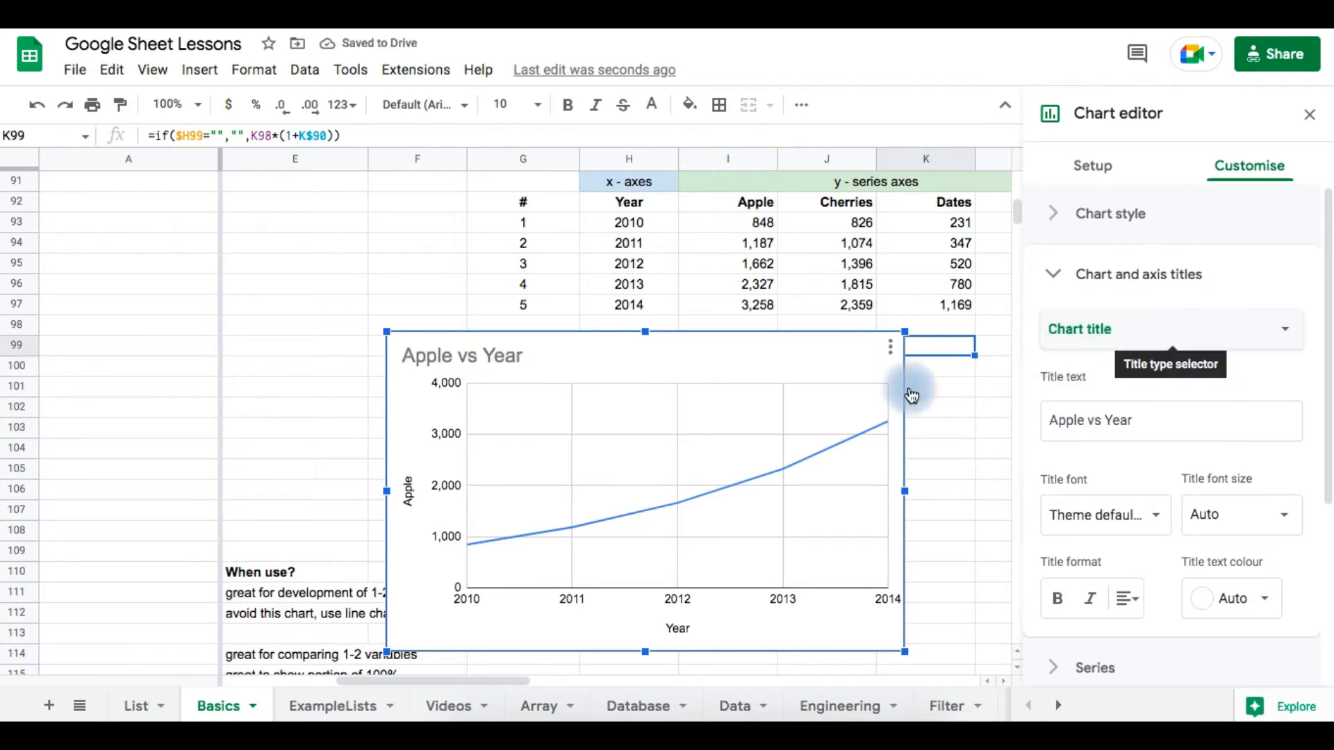
{"action": "left_click_drag", "start_coordinate": [1145, 420], "coordinate": [1016, 419]}
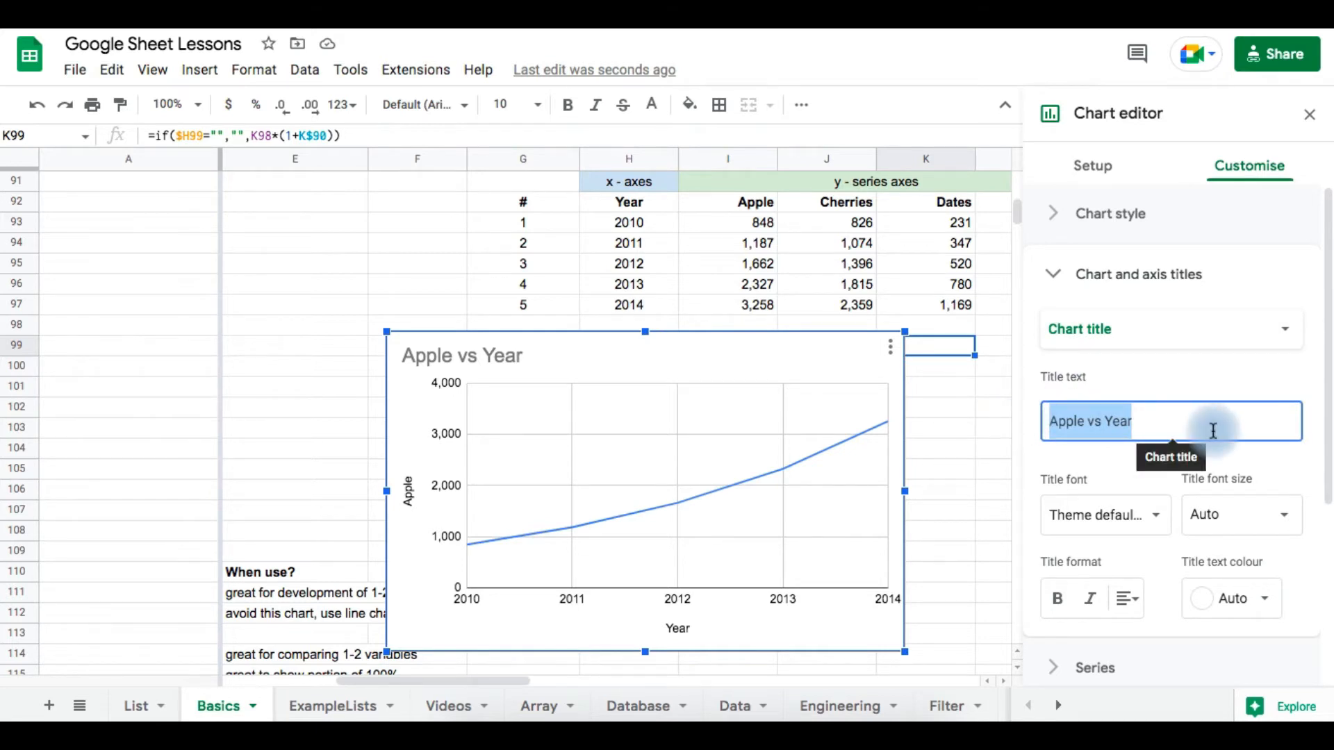
{"action": "type", "text": "Fruits vs "}
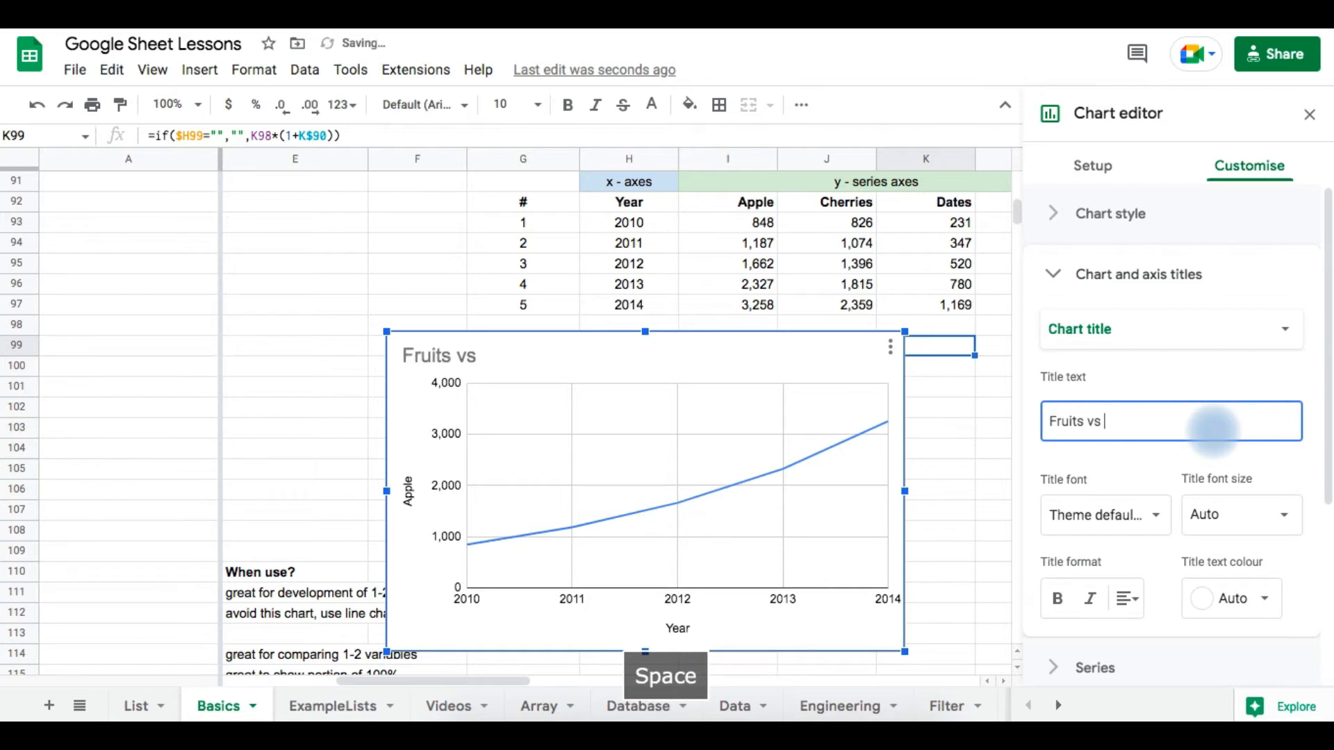
{"action": "type", "text": "Years"}
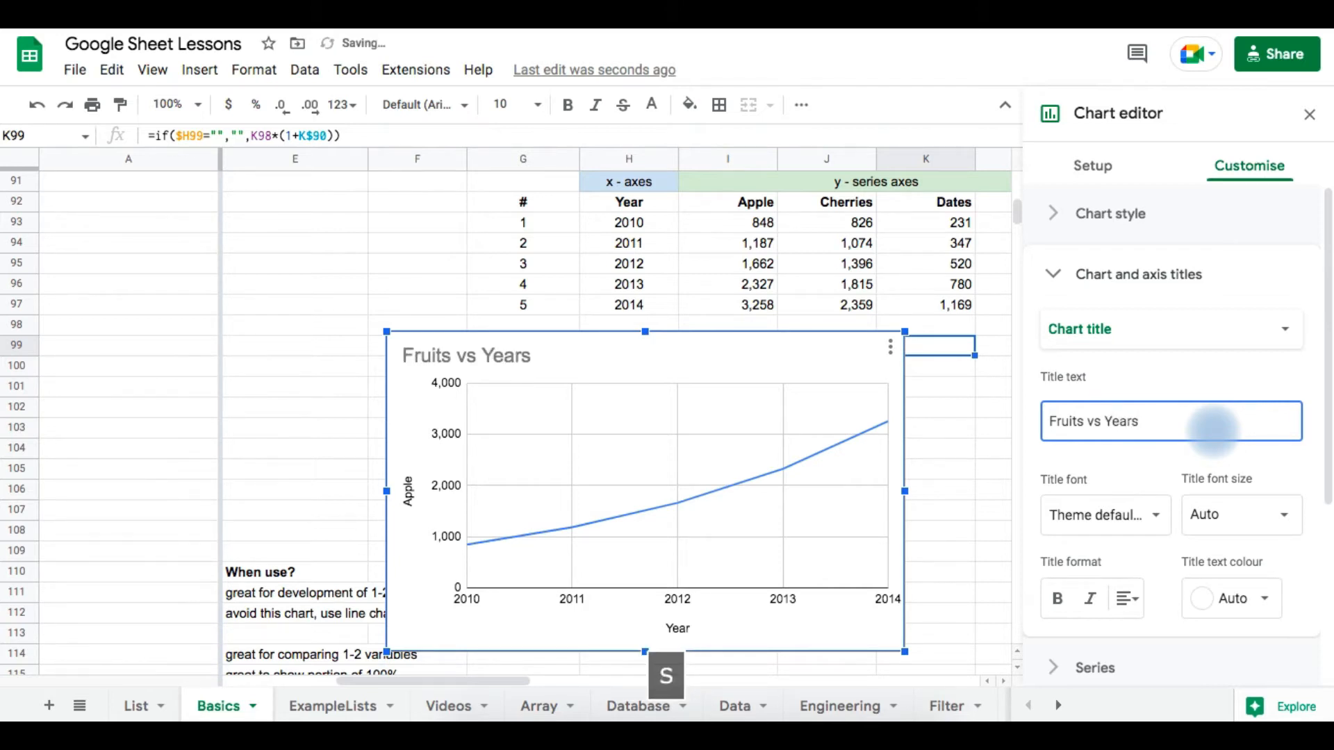
{"action": "left_click", "coordinate": [1318, 401]}
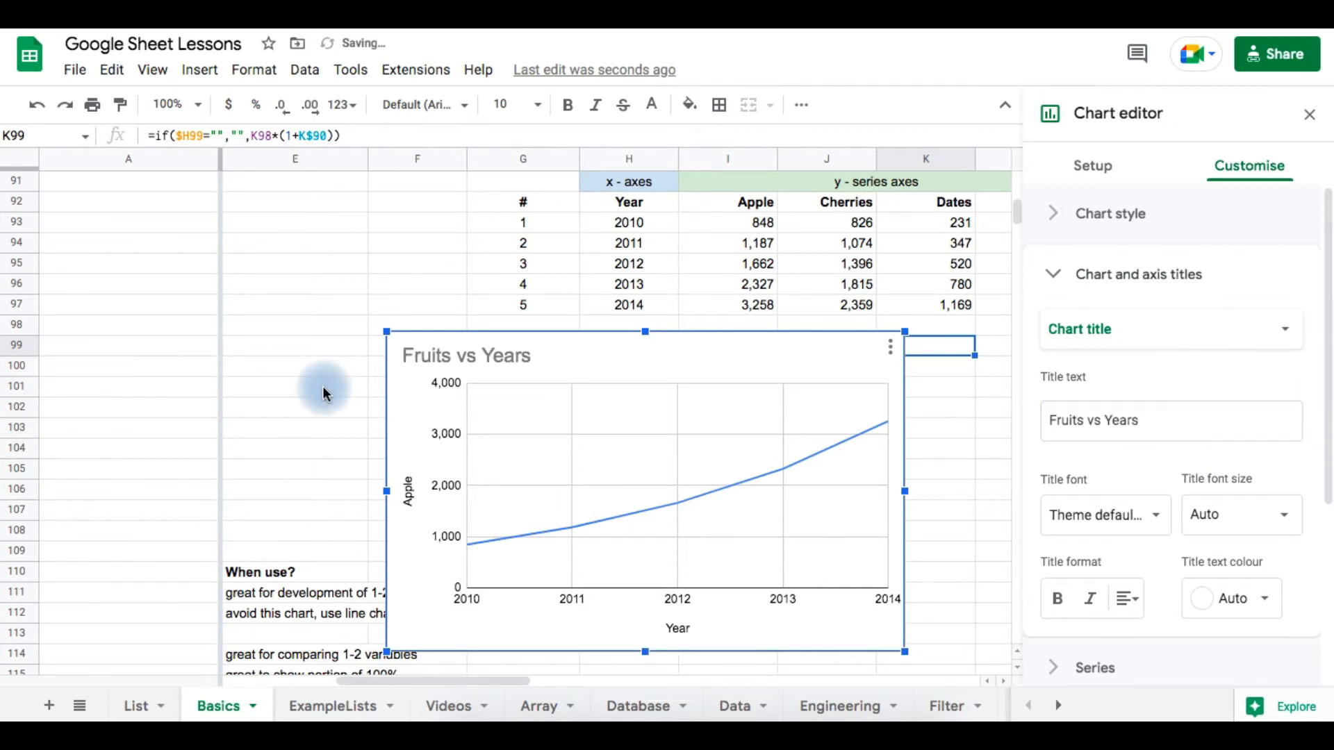
Step: Centre the chart title and format it in bold italics
{"action": "left_click", "coordinate": [519, 357]}
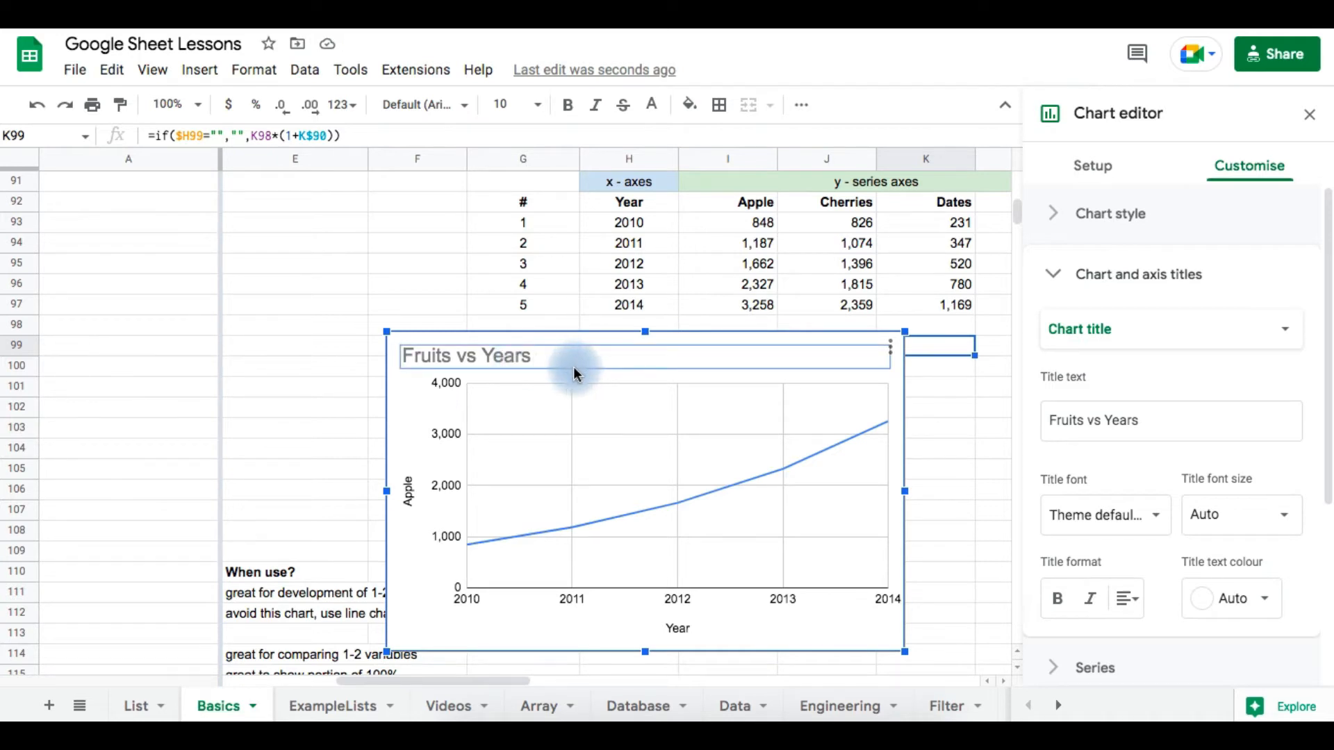
{"action": "left_click", "coordinate": [1127, 599]}
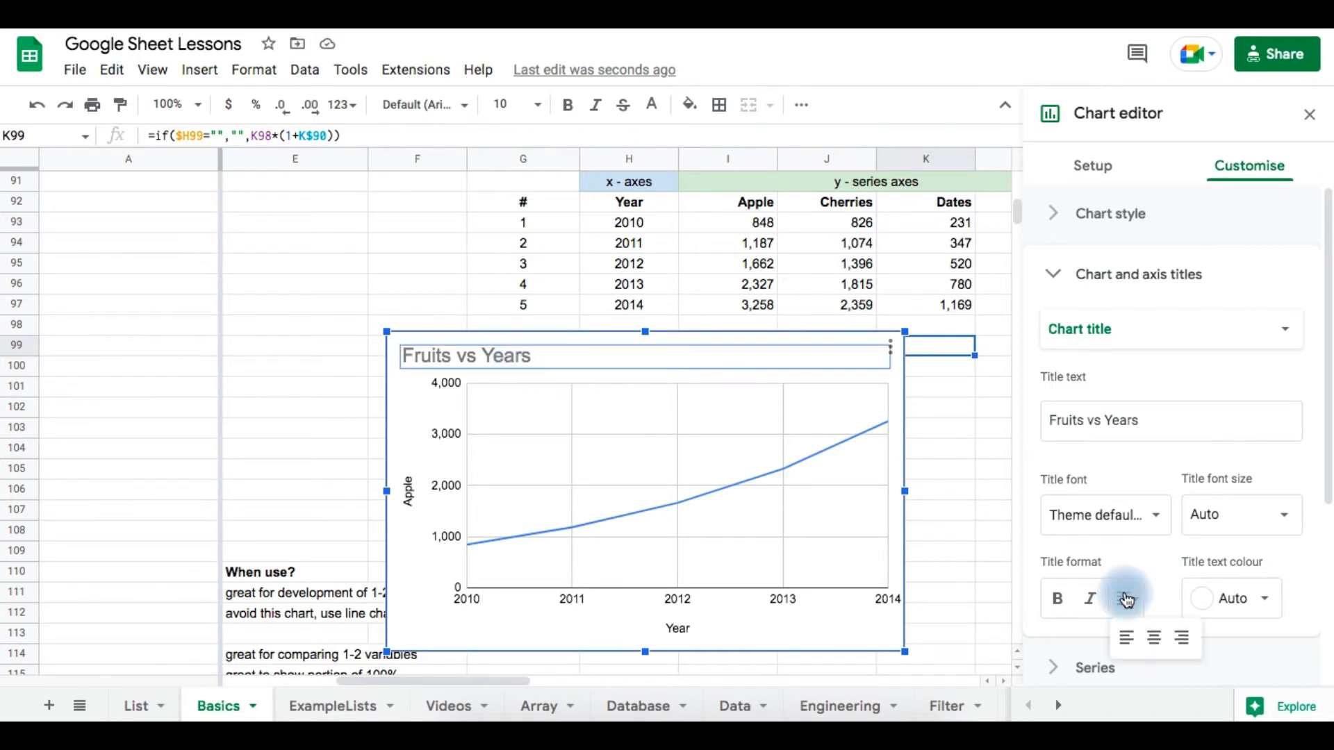
{"action": "left_click", "coordinate": [1155, 648]}
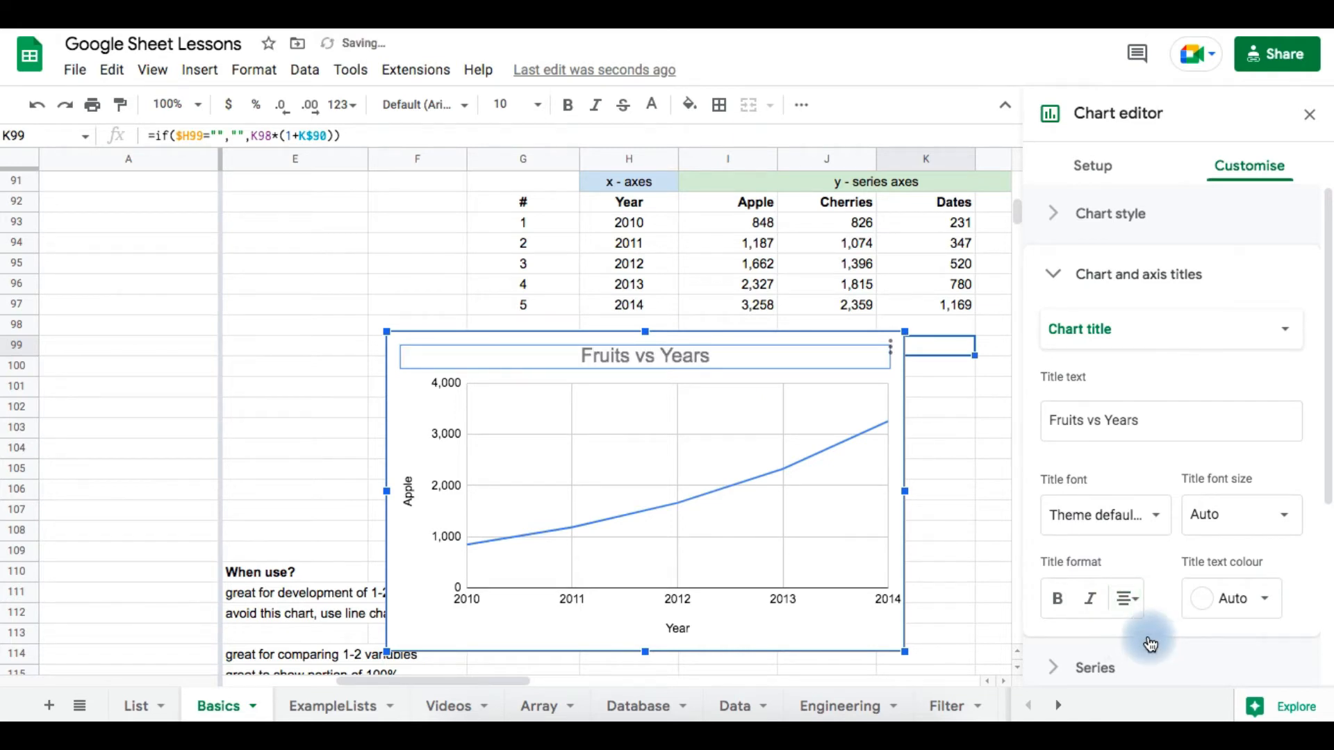
{"action": "left_click", "coordinate": [1092, 603]}
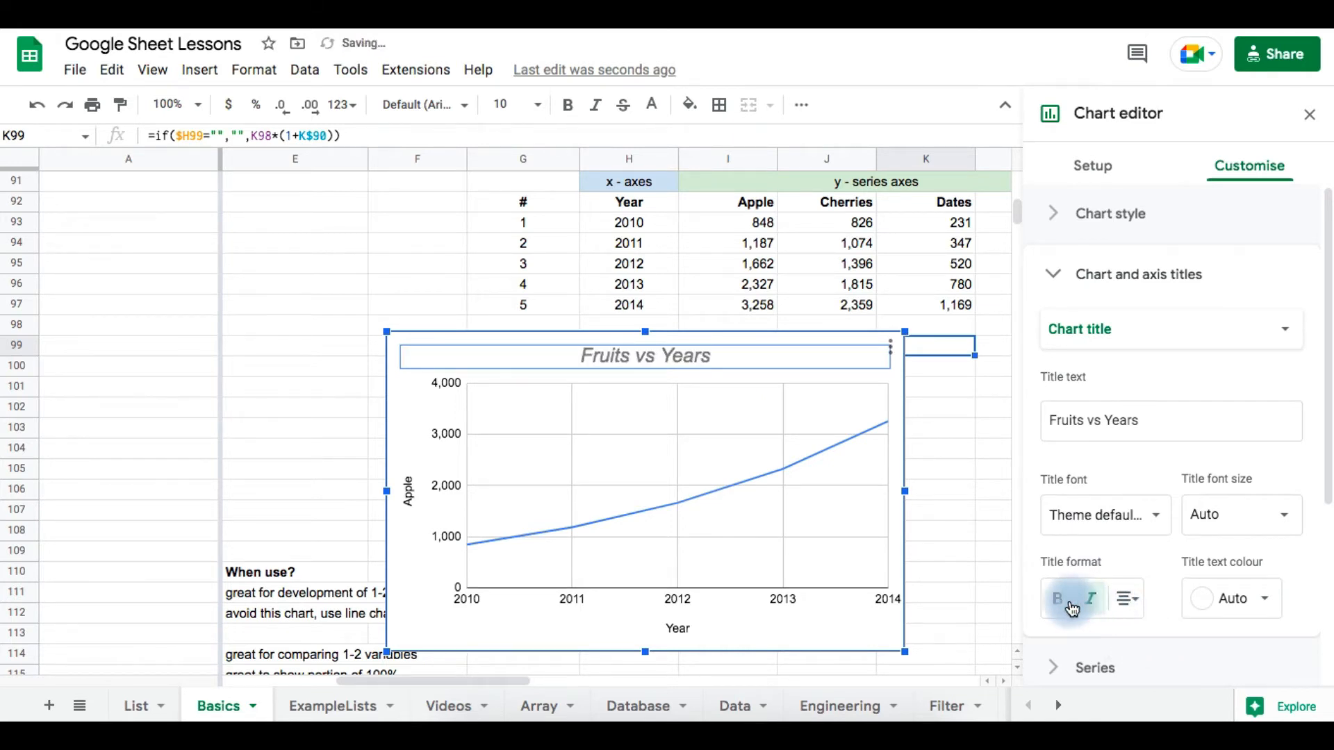
{"action": "left_click", "coordinate": [1057, 603]}
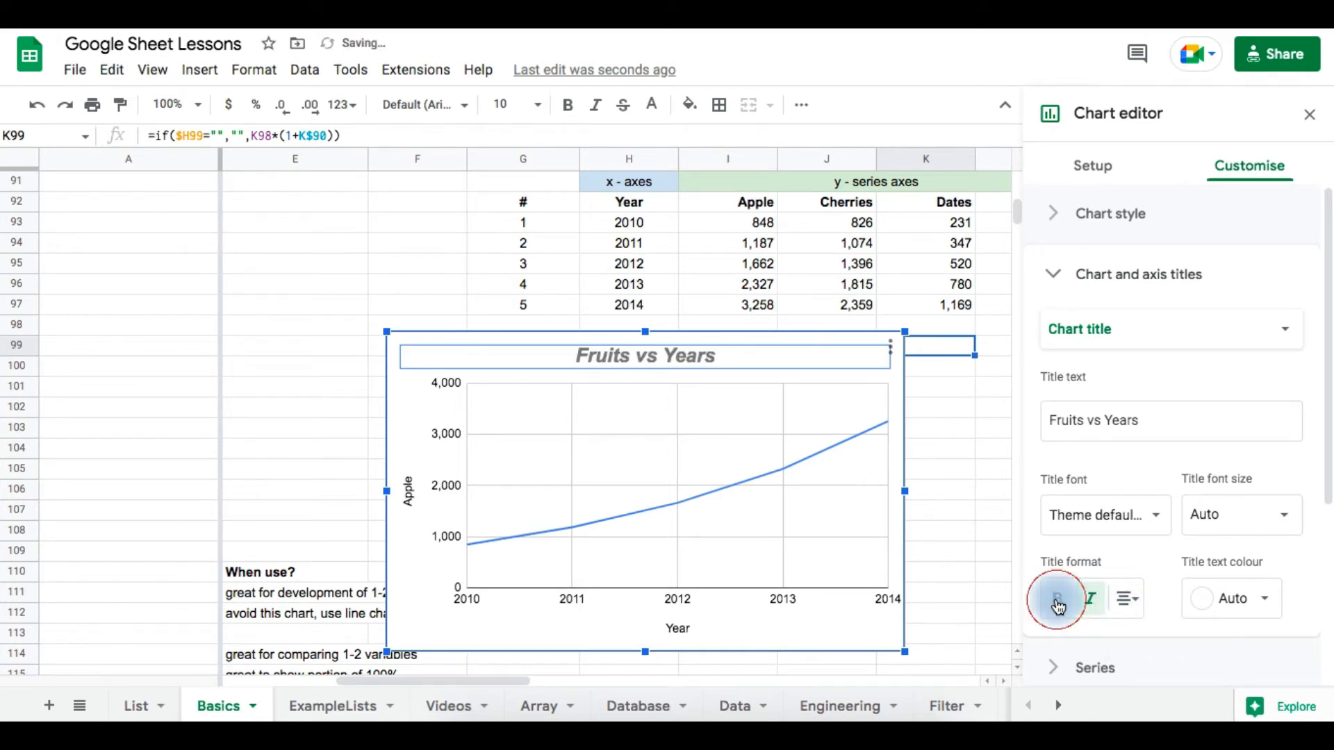
Step: Colour the chart title red and add the chart subtitle "example for youtube video"
{"action": "left_click", "coordinate": [1265, 611]}
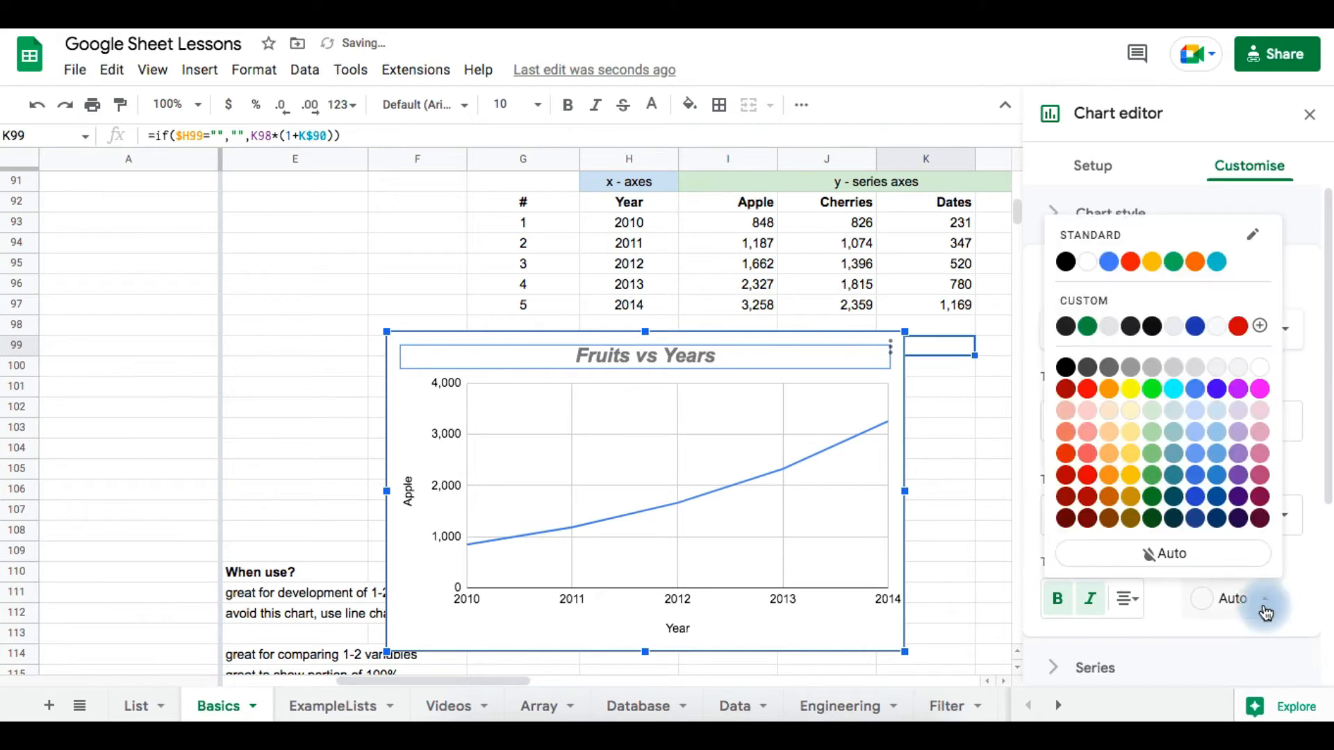
{"action": "left_click", "coordinate": [1240, 328]}
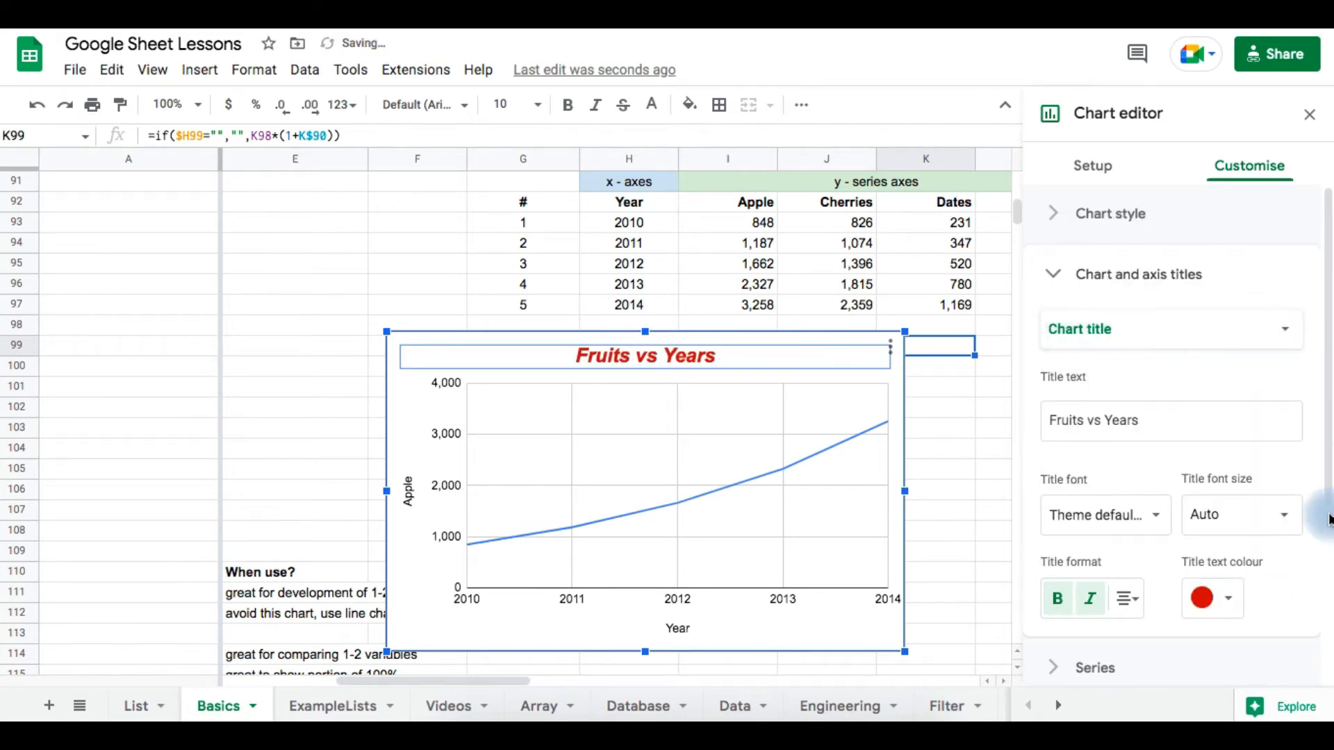
{"action": "left_click", "coordinate": [1138, 345]}
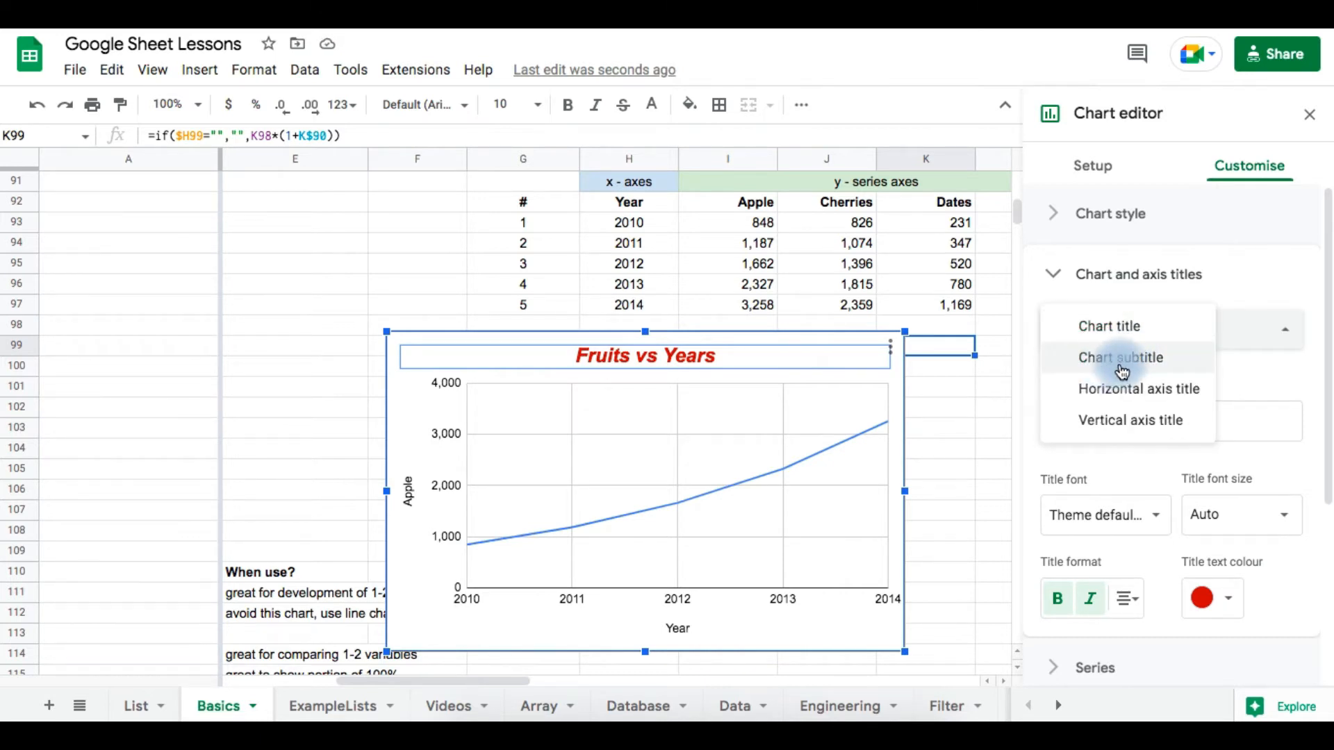
{"action": "left_click", "coordinate": [1123, 368]}
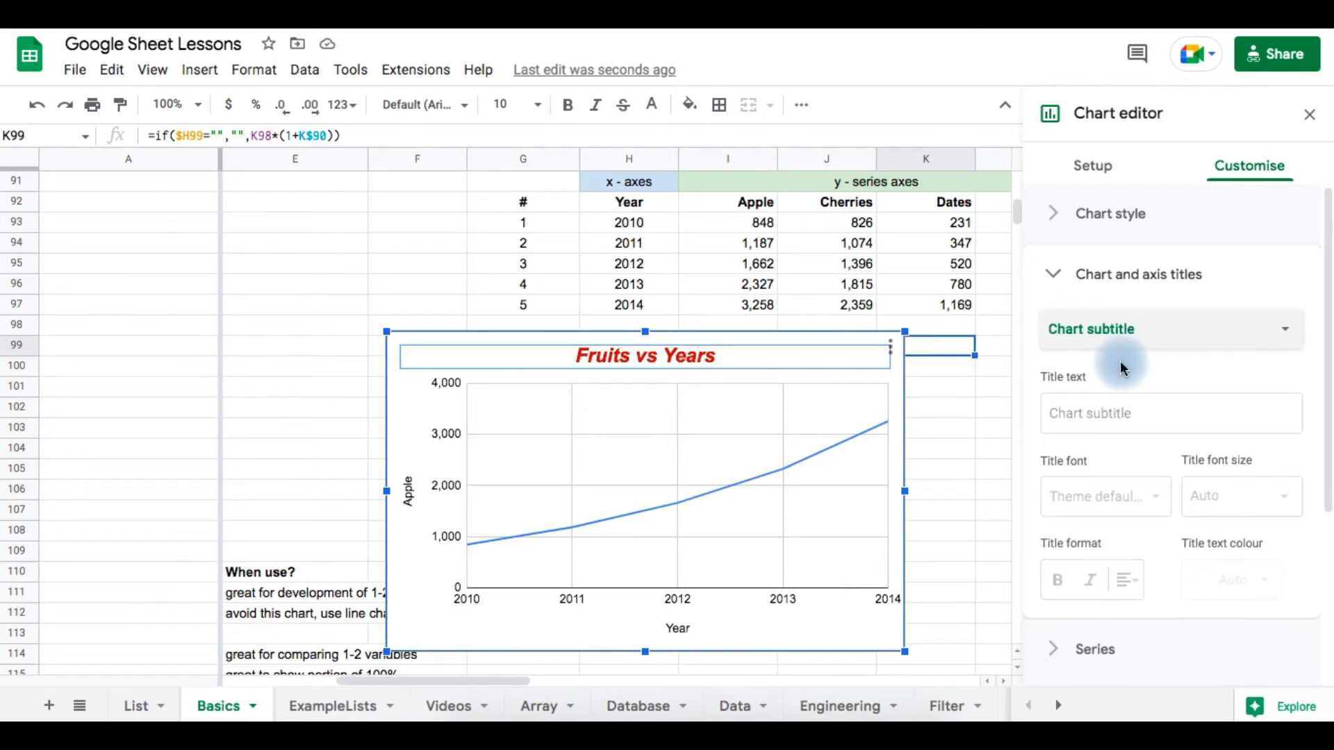
{"action": "left_click", "coordinate": [1069, 417]}
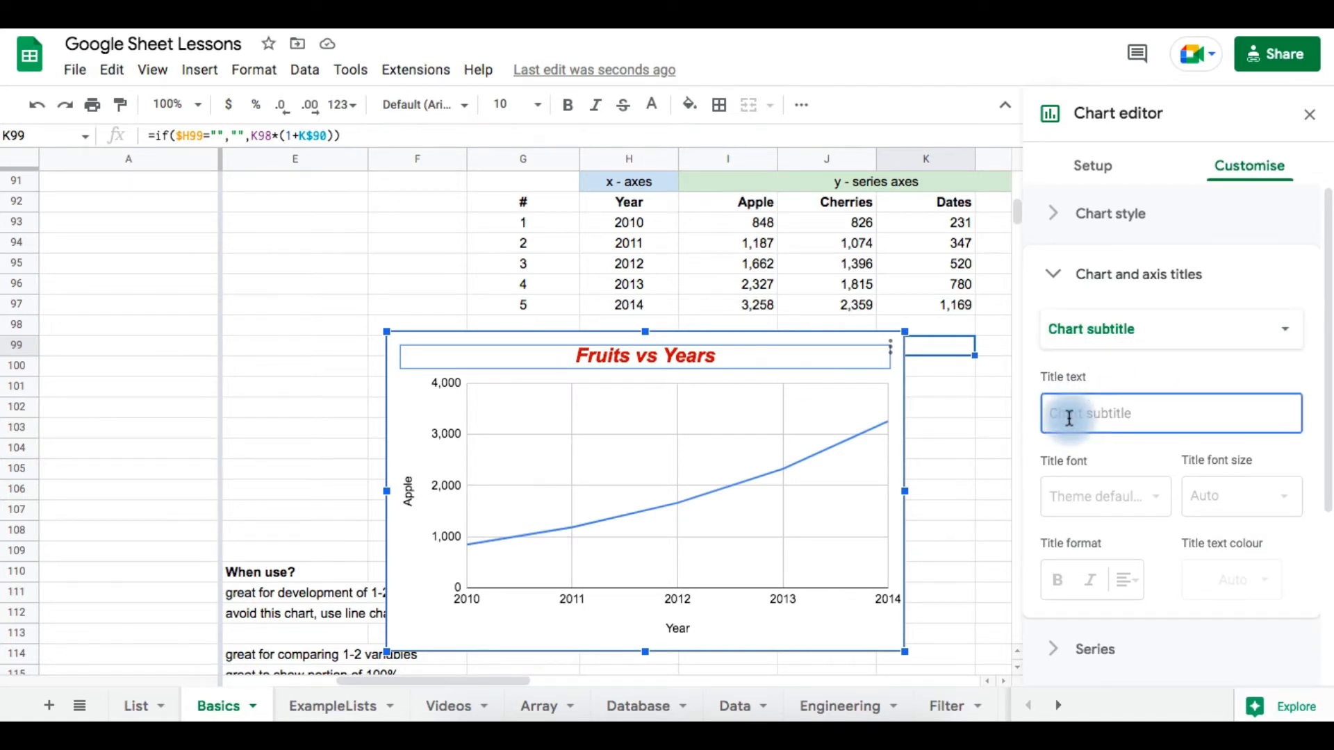
{"action": "type", "text": "example for you"}
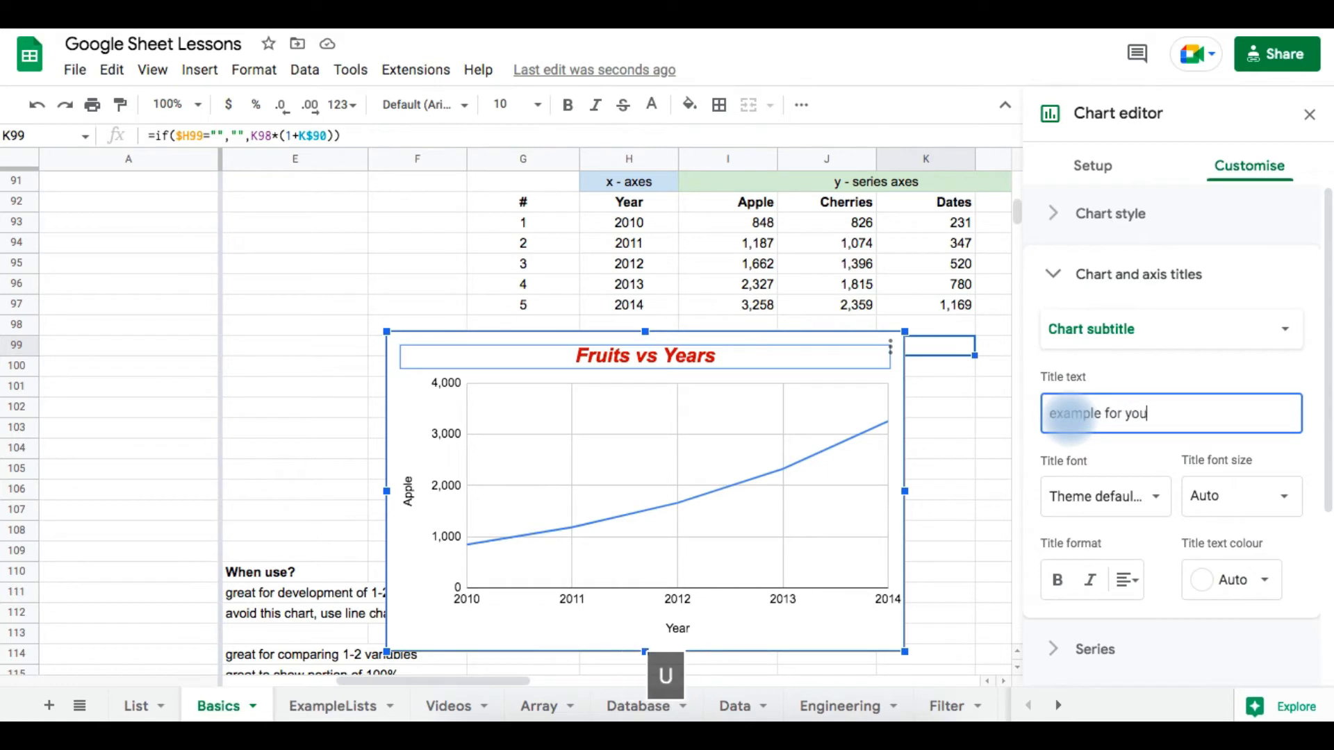
{"action": "type", "text": "tube video"}
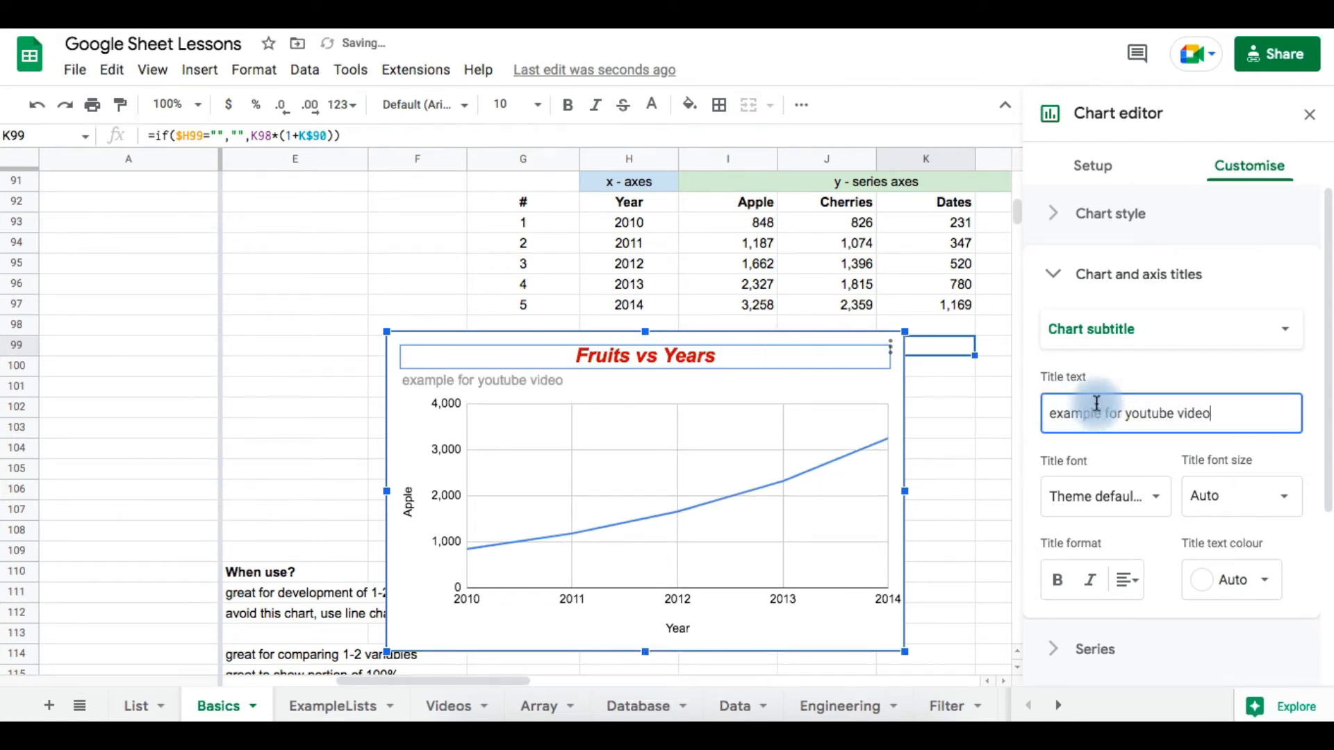
Step: Centre the chart subtitle and set its text colour to dark blue
{"action": "left_click", "coordinate": [1126, 587]}
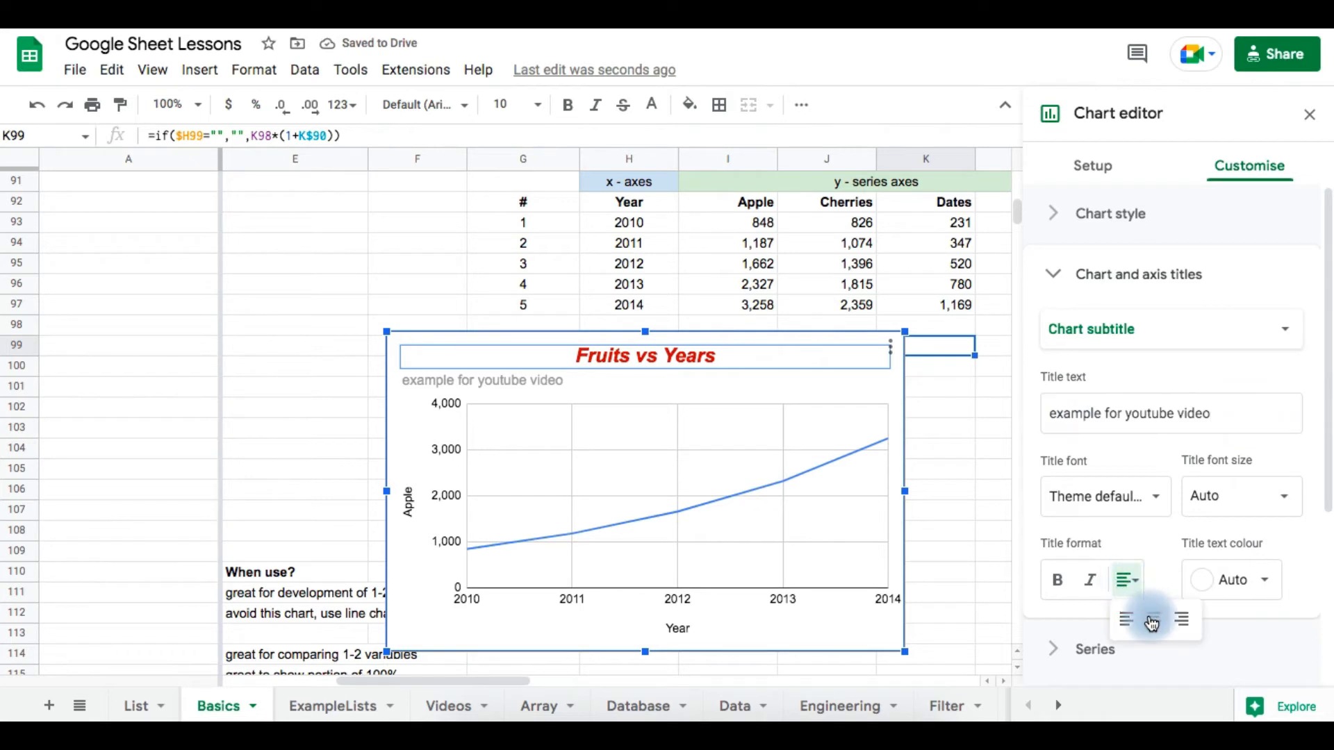
{"action": "left_click", "coordinate": [1152, 621]}
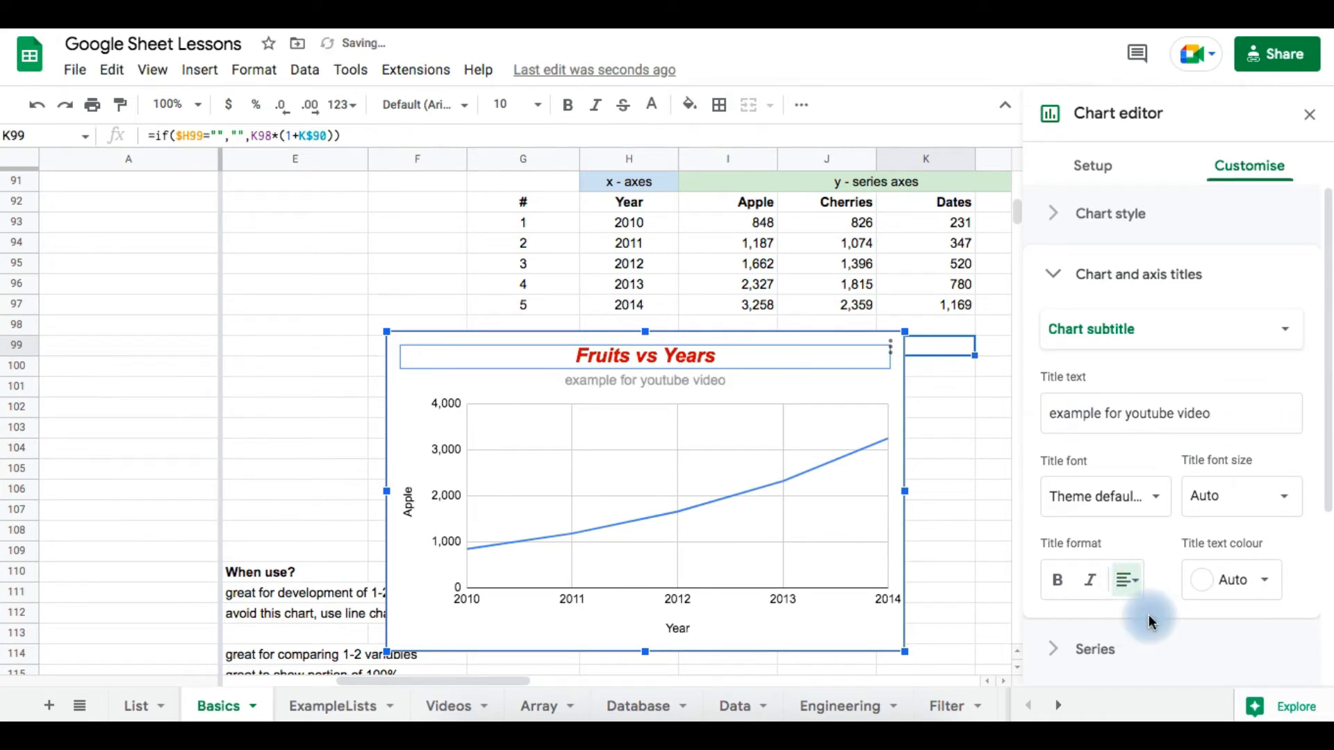
{"action": "left_click", "coordinate": [1260, 587]}
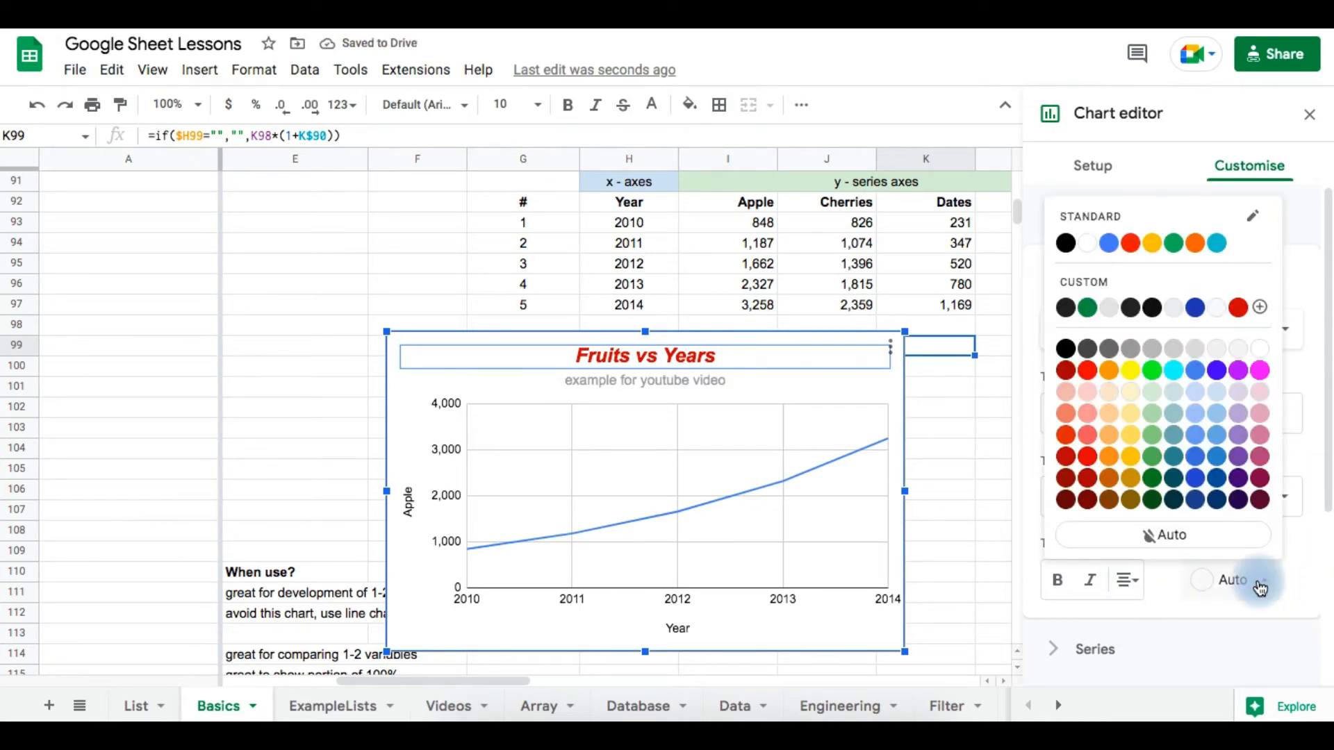
{"action": "left_click", "coordinate": [1198, 307]}
Step: Check the horizontal axis title and change the vertical axis title's text to "Fruits"
{"action": "left_click", "coordinate": [1262, 333]}
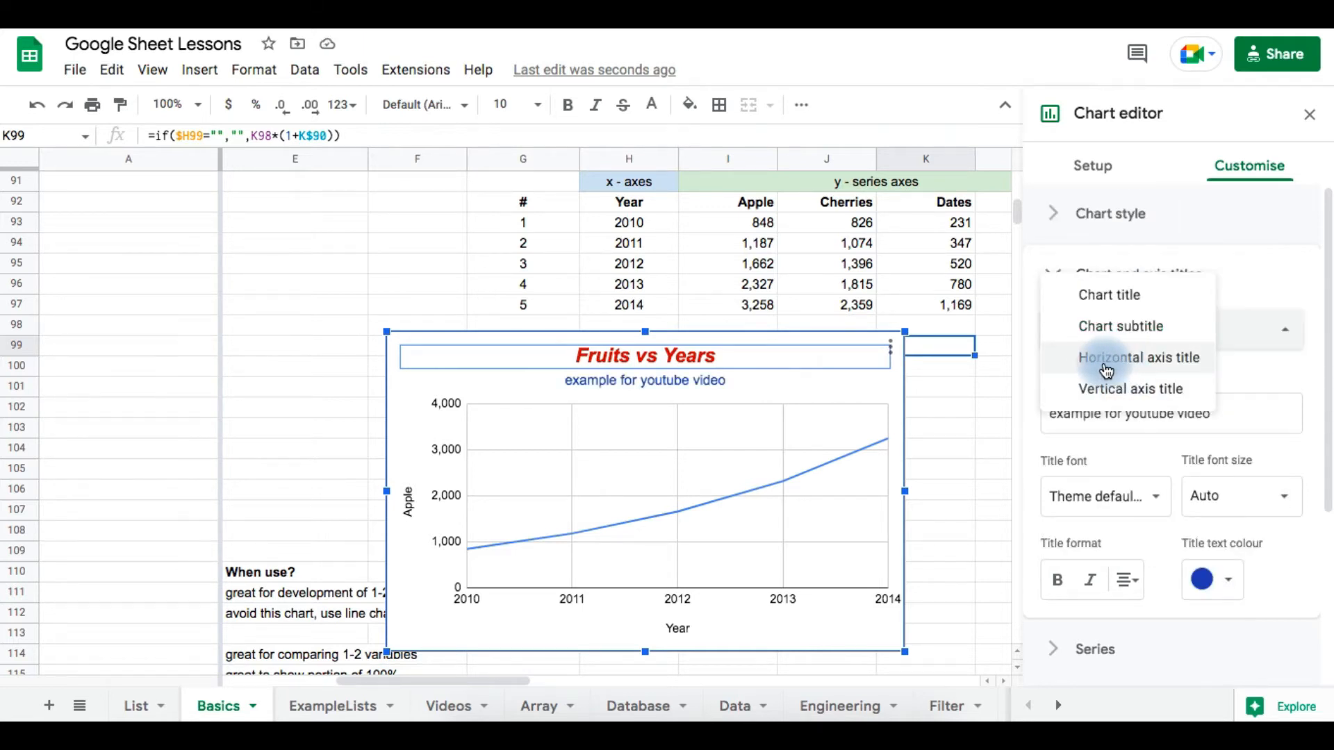
{"action": "left_click", "coordinate": [1100, 370]}
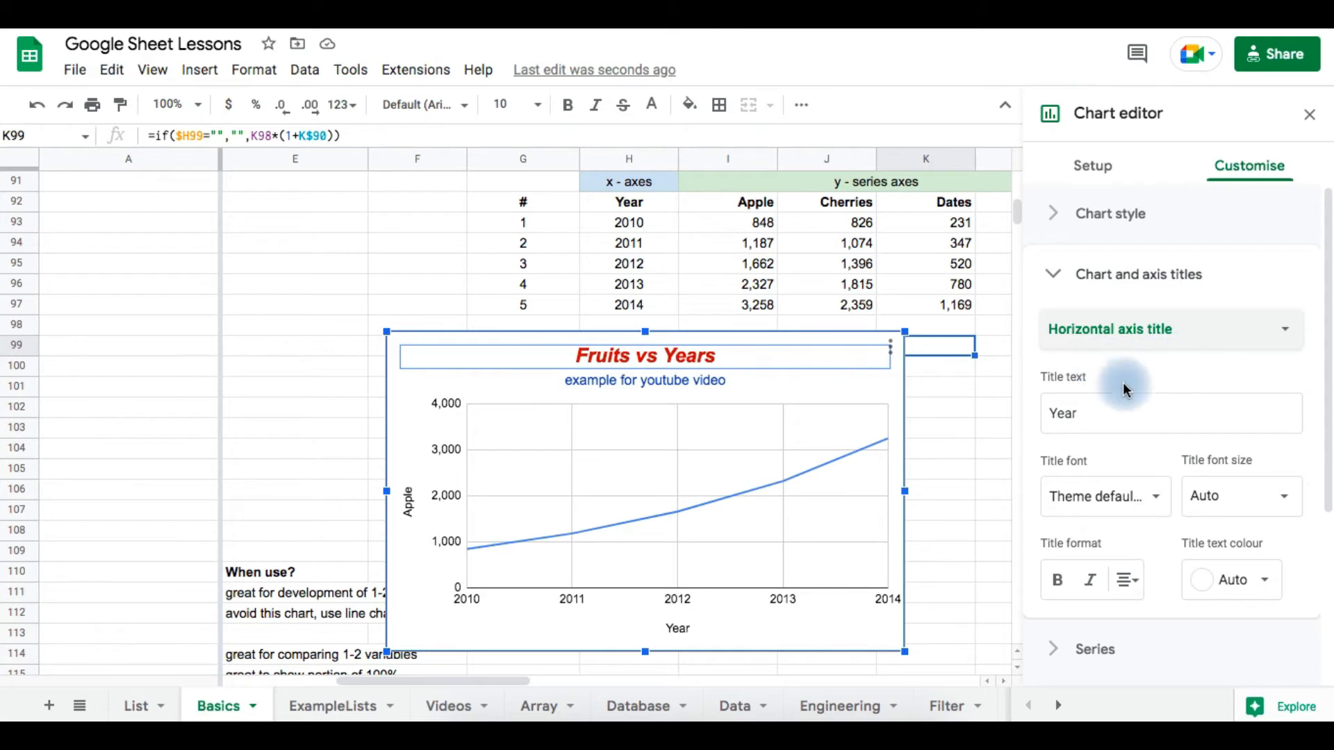
{"action": "left_click", "coordinate": [1105, 414]}
{"action": "key", "text": "Return"}
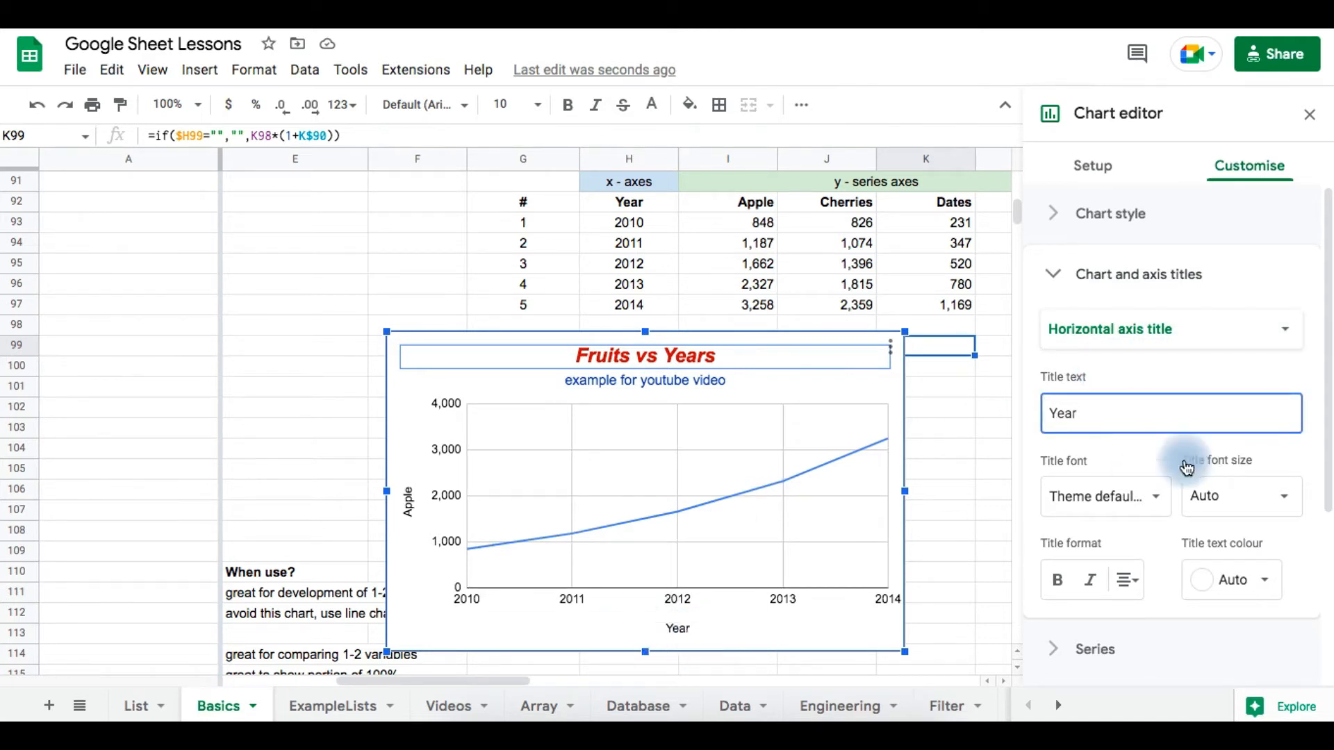
{"action": "left_click", "coordinate": [1164, 340]}
{"action": "left_click", "coordinate": [1142, 360]}
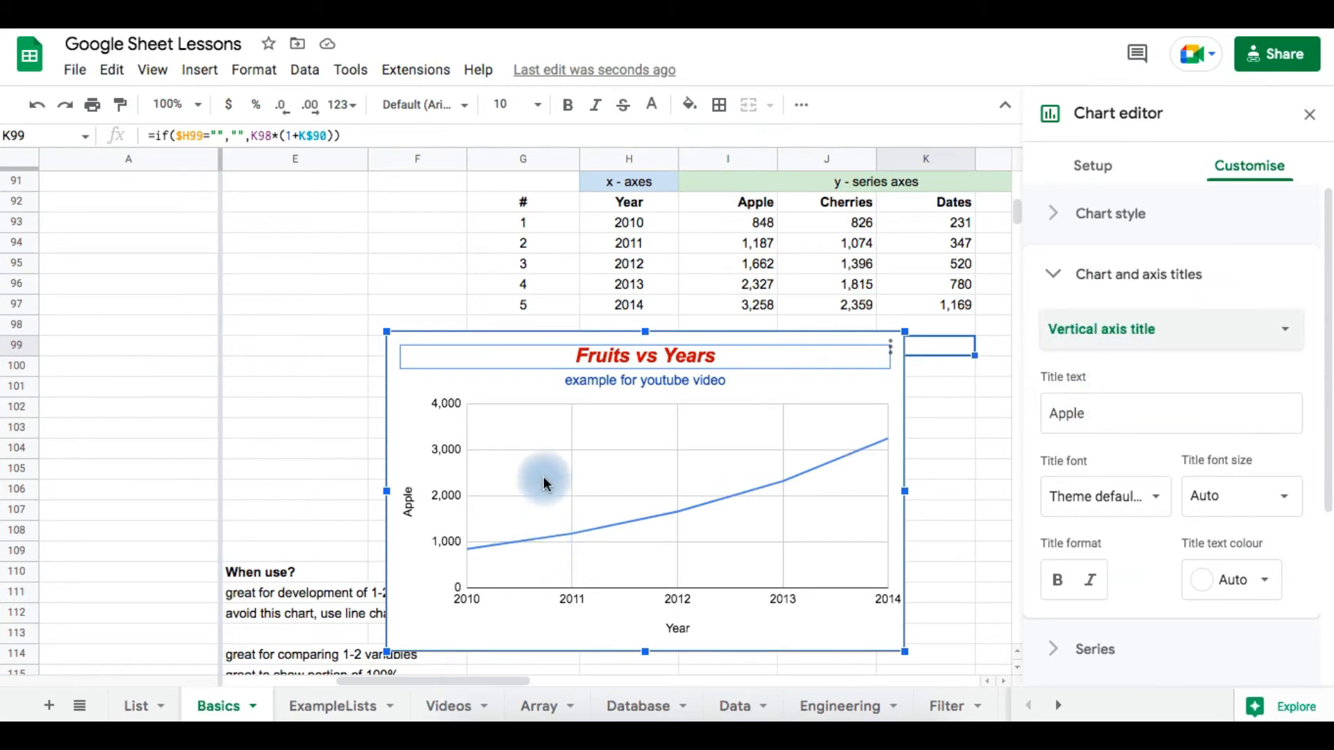
{"action": "left_click_drag", "start_coordinate": [1082, 431], "coordinate": [1033, 417]}
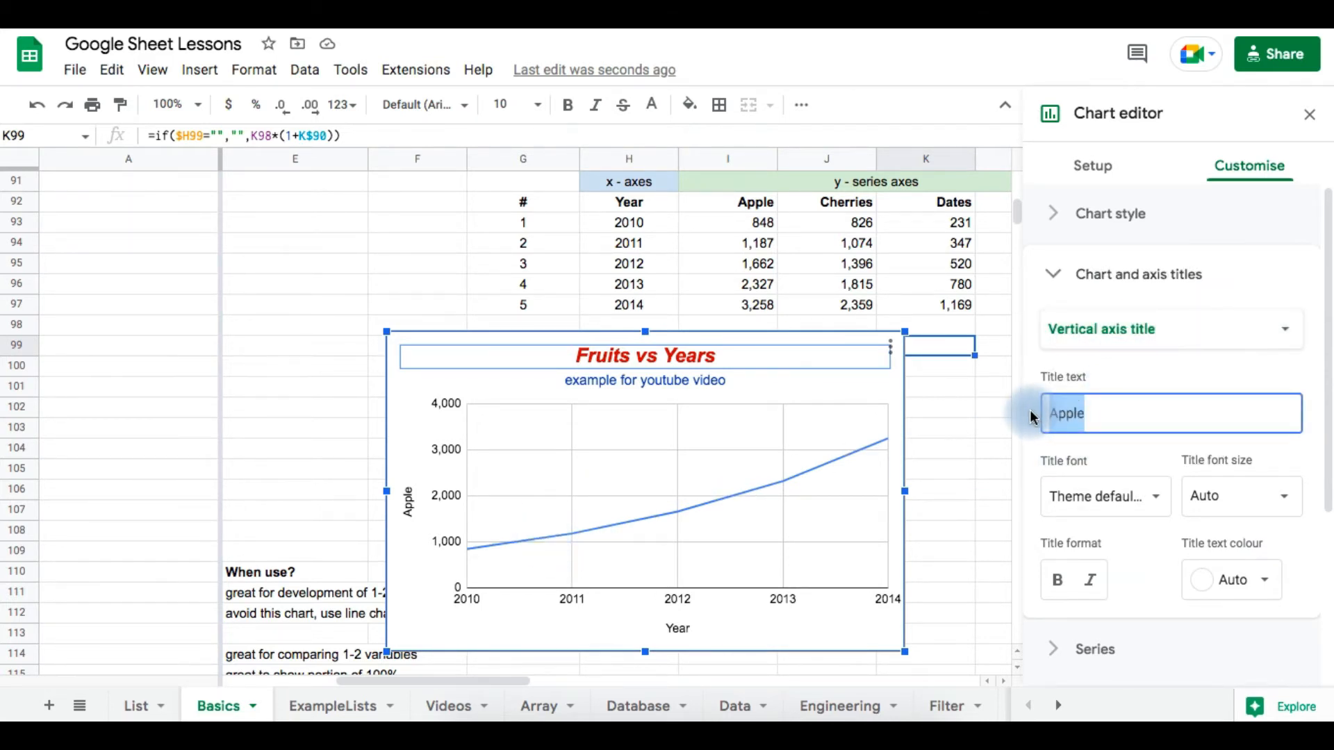
{"action": "type", "text": "Fruits"}
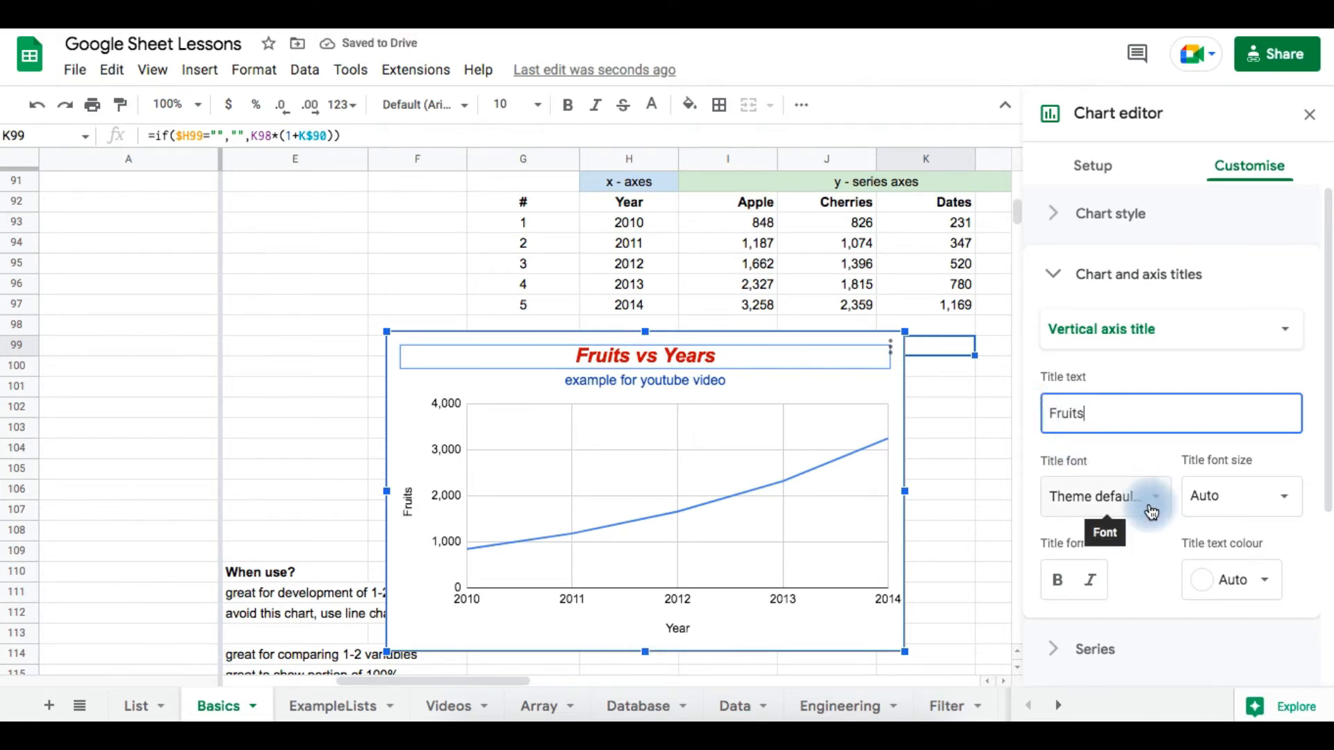
Step: Select the Apple series line in the chart and set its dash type to dotted
{"action": "left_click", "coordinate": [639, 432]}
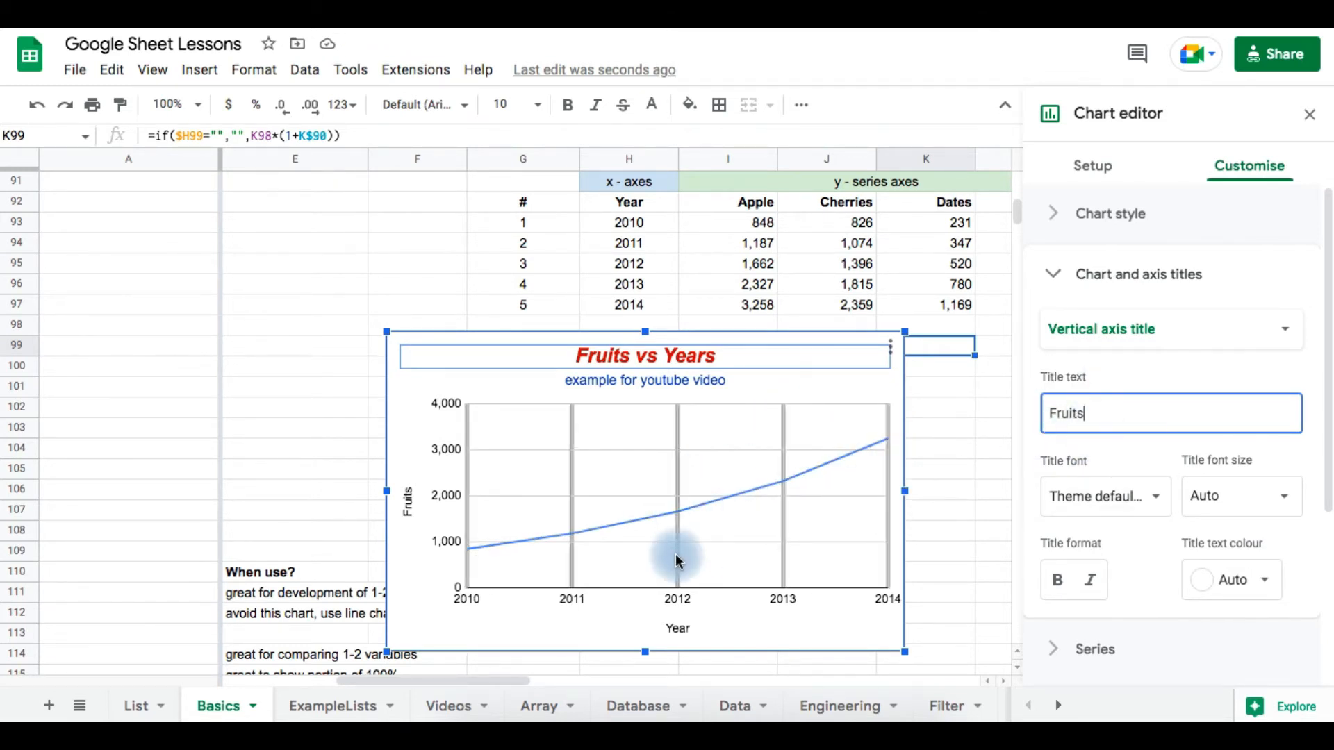
{"action": "left_click", "coordinate": [652, 519]}
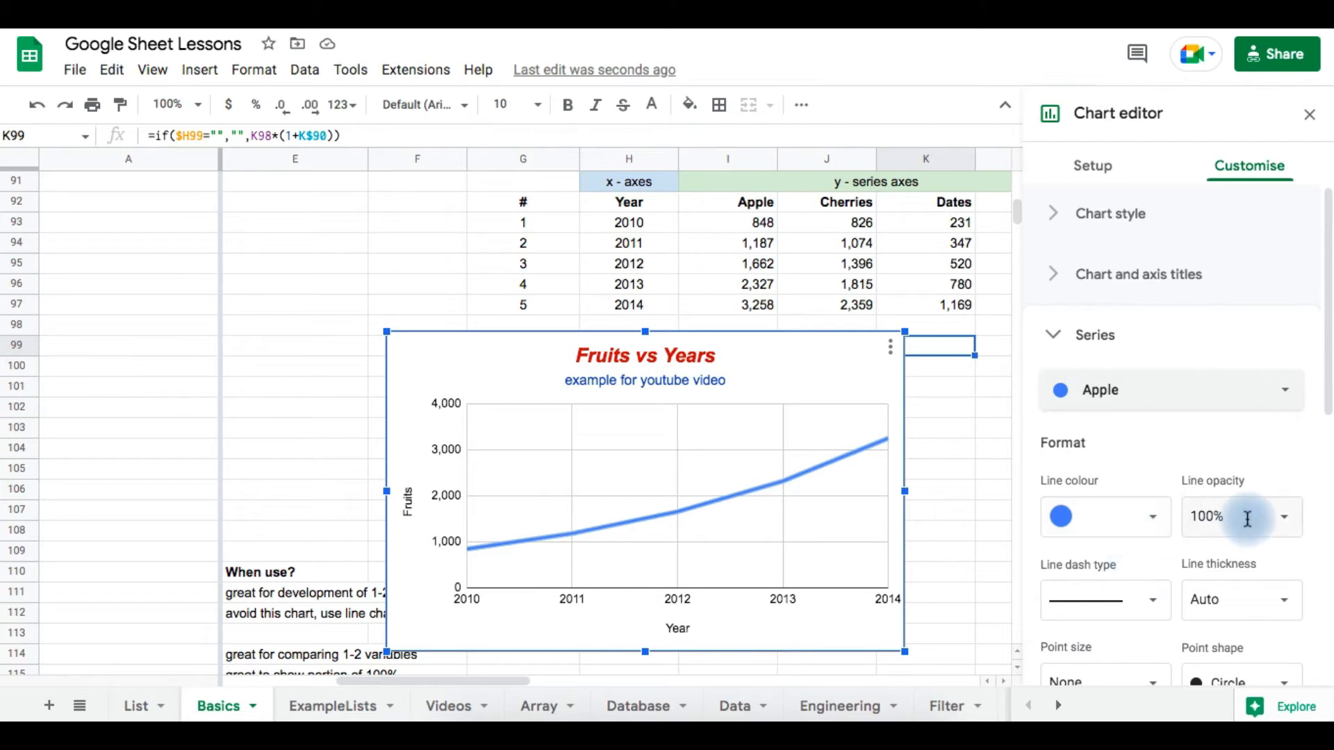
{"action": "left_click", "coordinate": [1148, 603]}
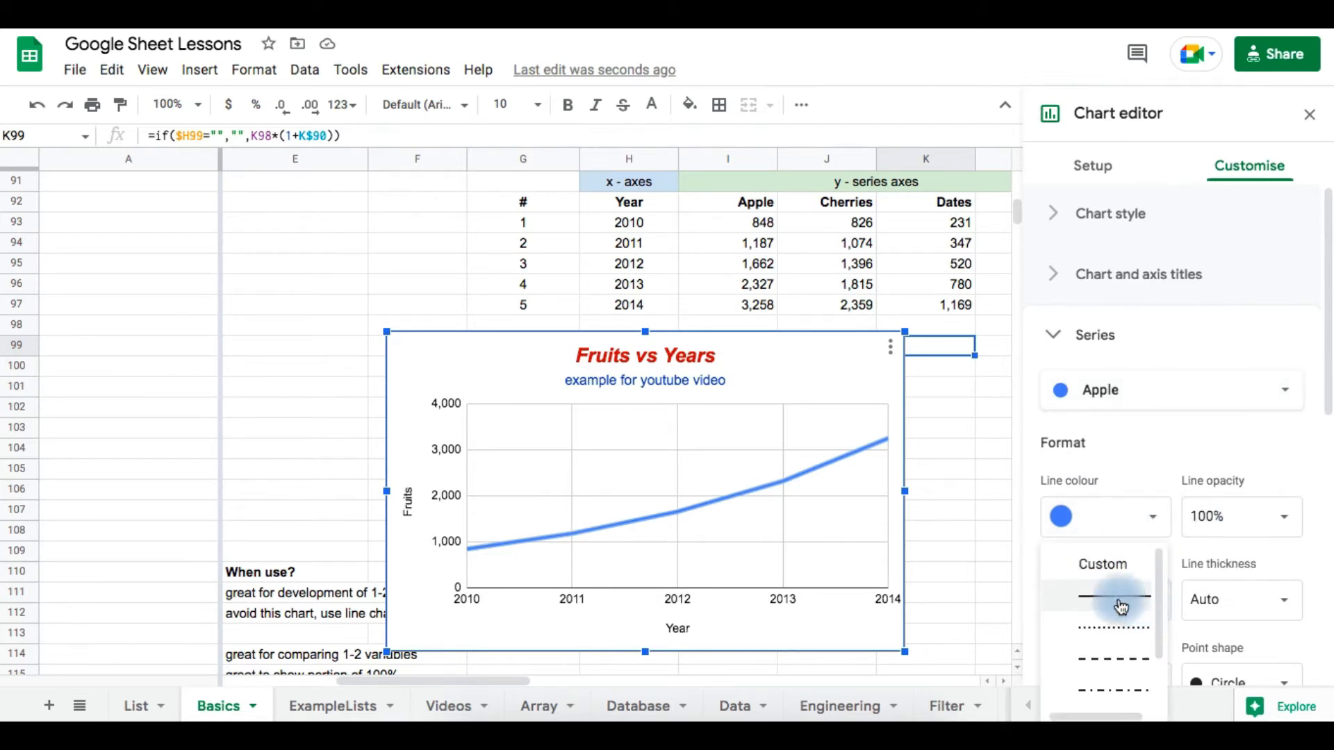
{"action": "left_click", "coordinate": [1109, 628]}
Step: Give the Apple series data points a size of 7px and a Triangle shape
{"action": "scroll", "coordinate": [1118, 591], "scroll_direction": "down", "scroll_amount": 2}
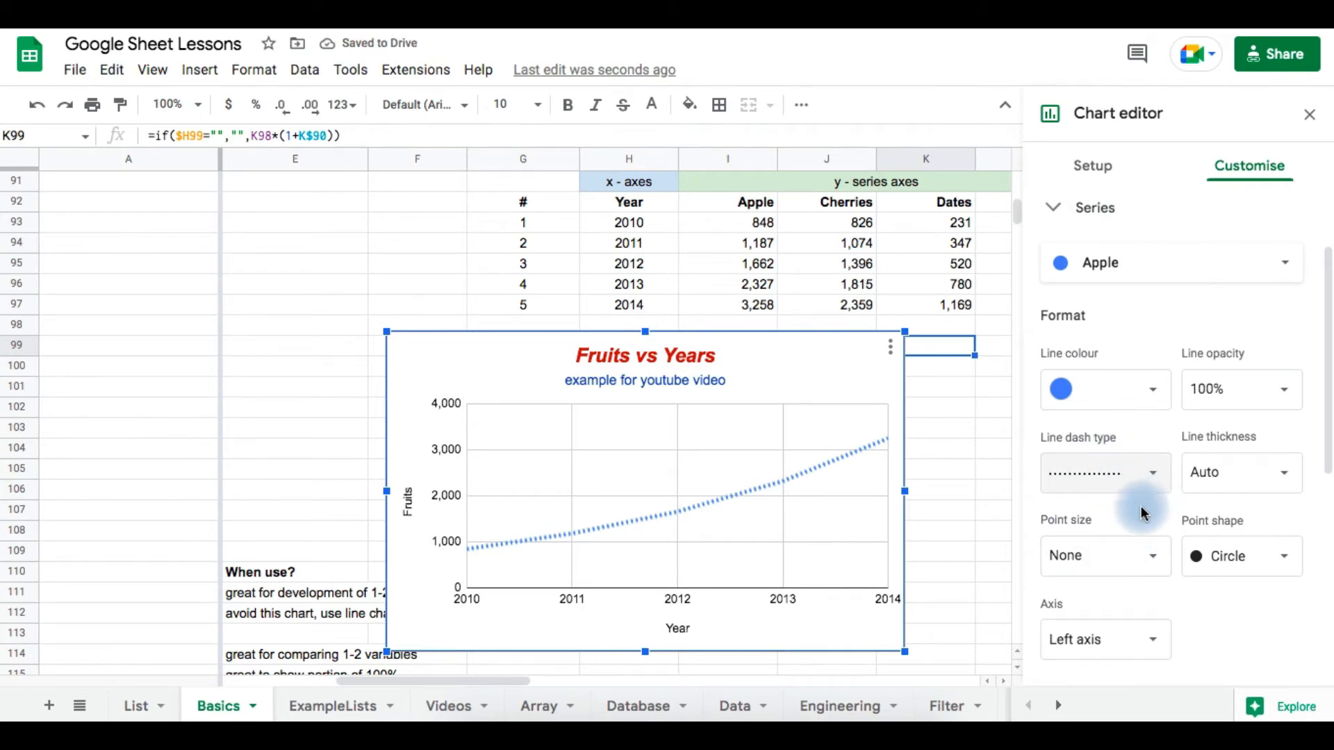
{"action": "left_click", "coordinate": [1110, 555]}
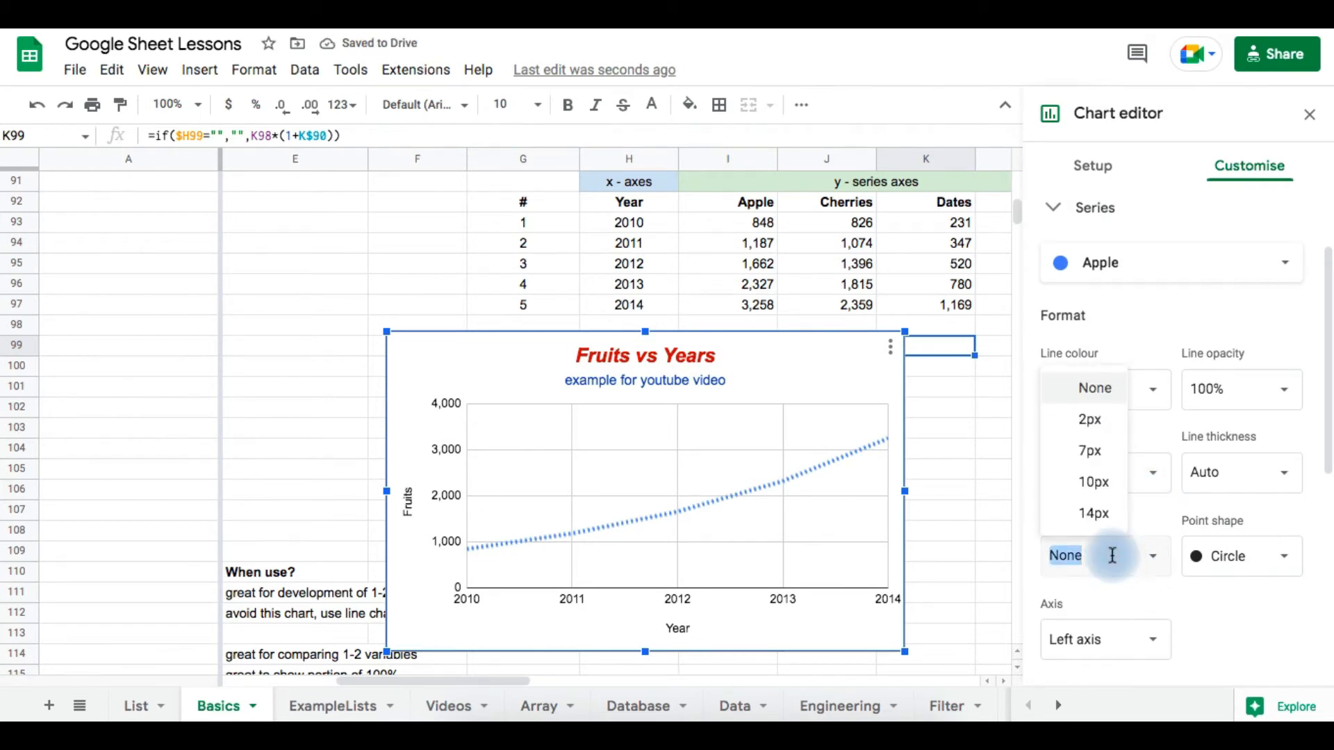
{"action": "left_click", "coordinate": [1090, 452]}
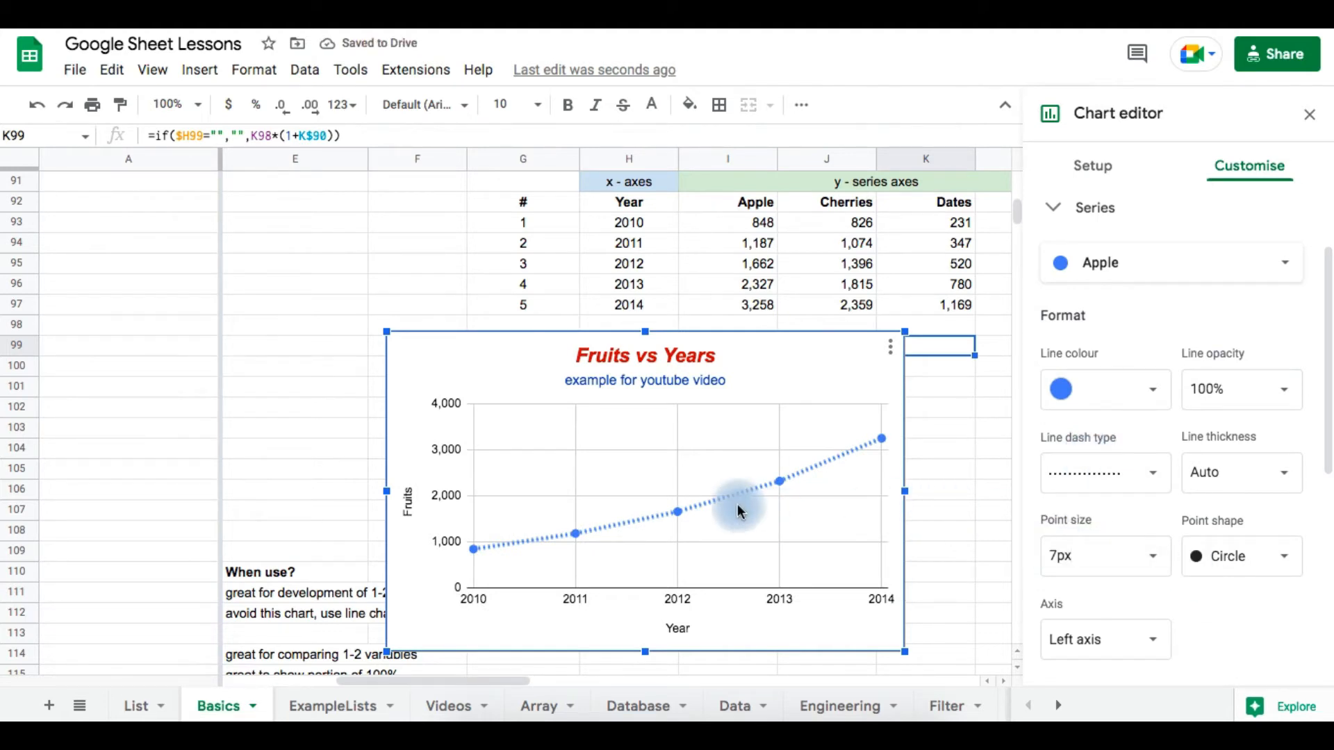
{"action": "left_click", "coordinate": [1240, 556]}
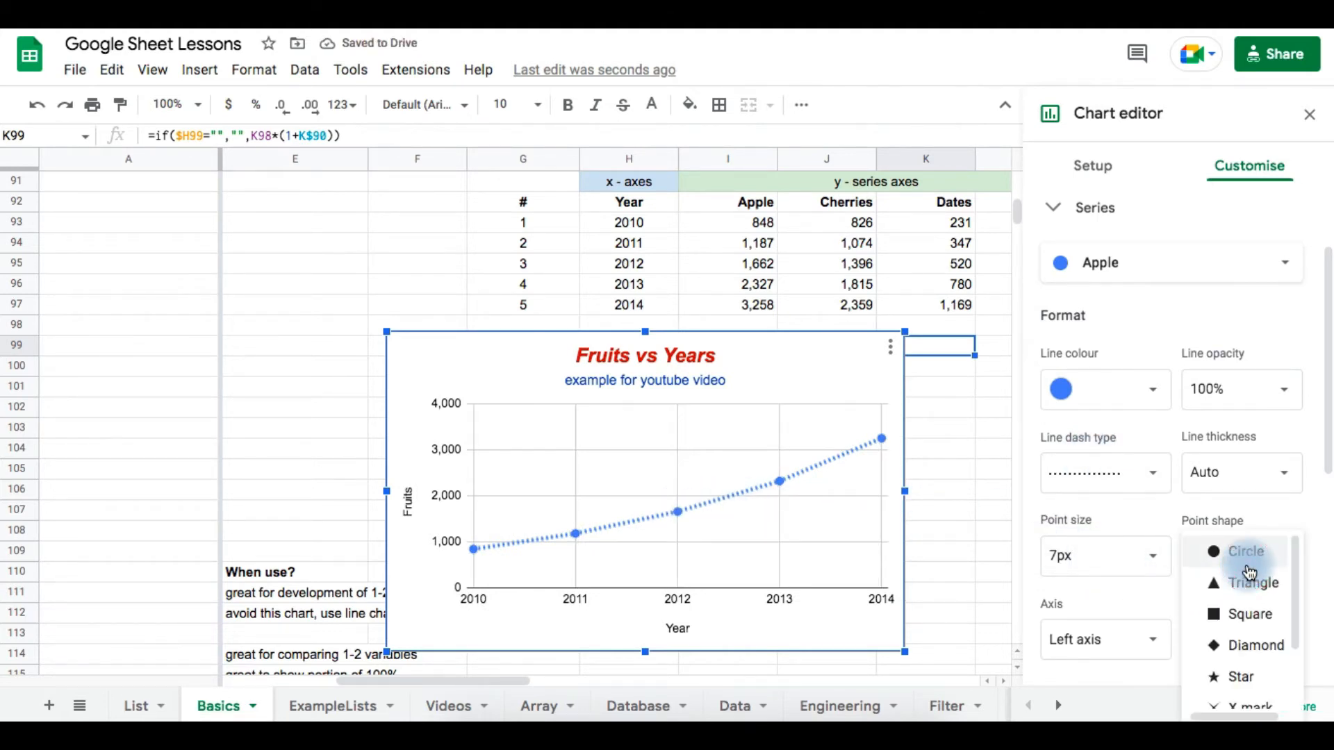
{"action": "left_click", "coordinate": [1244, 583]}
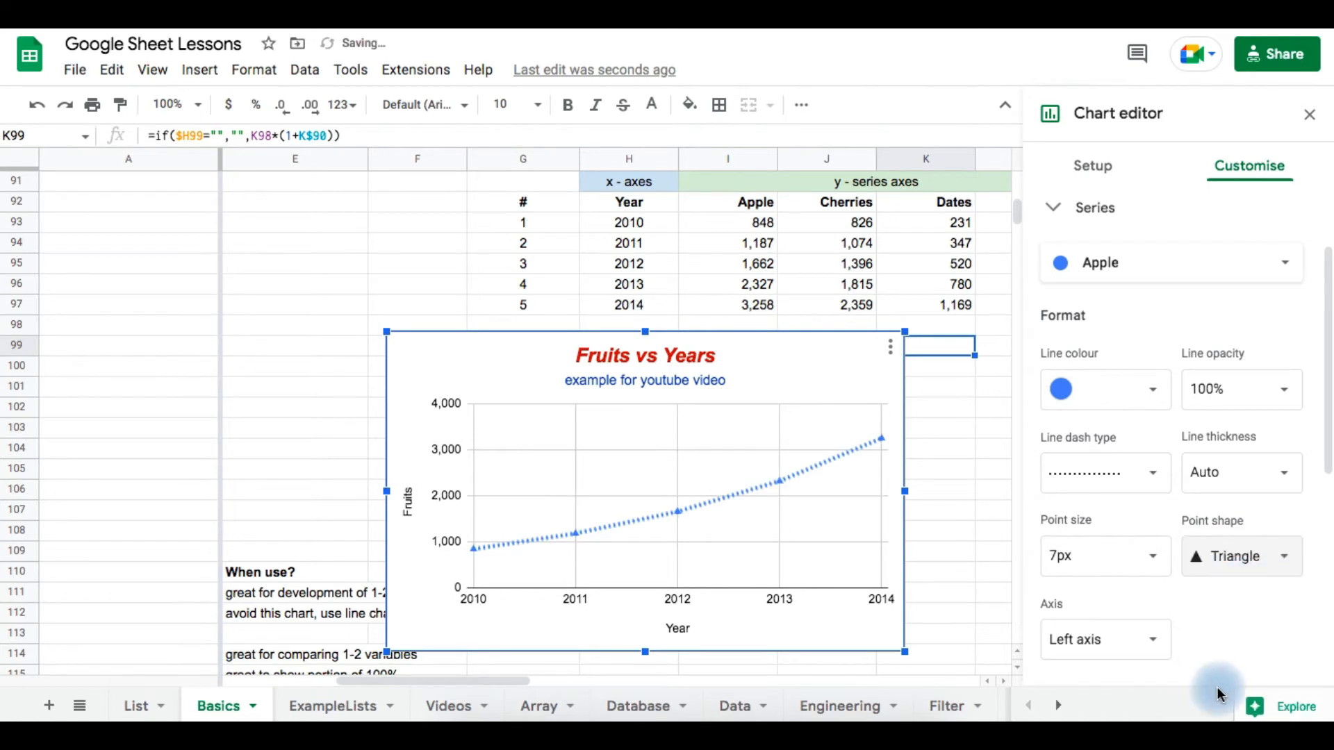
Step: Change the Apple series point shape to Star and the point size to 14px
{"action": "left_click", "coordinate": [1233, 557]}
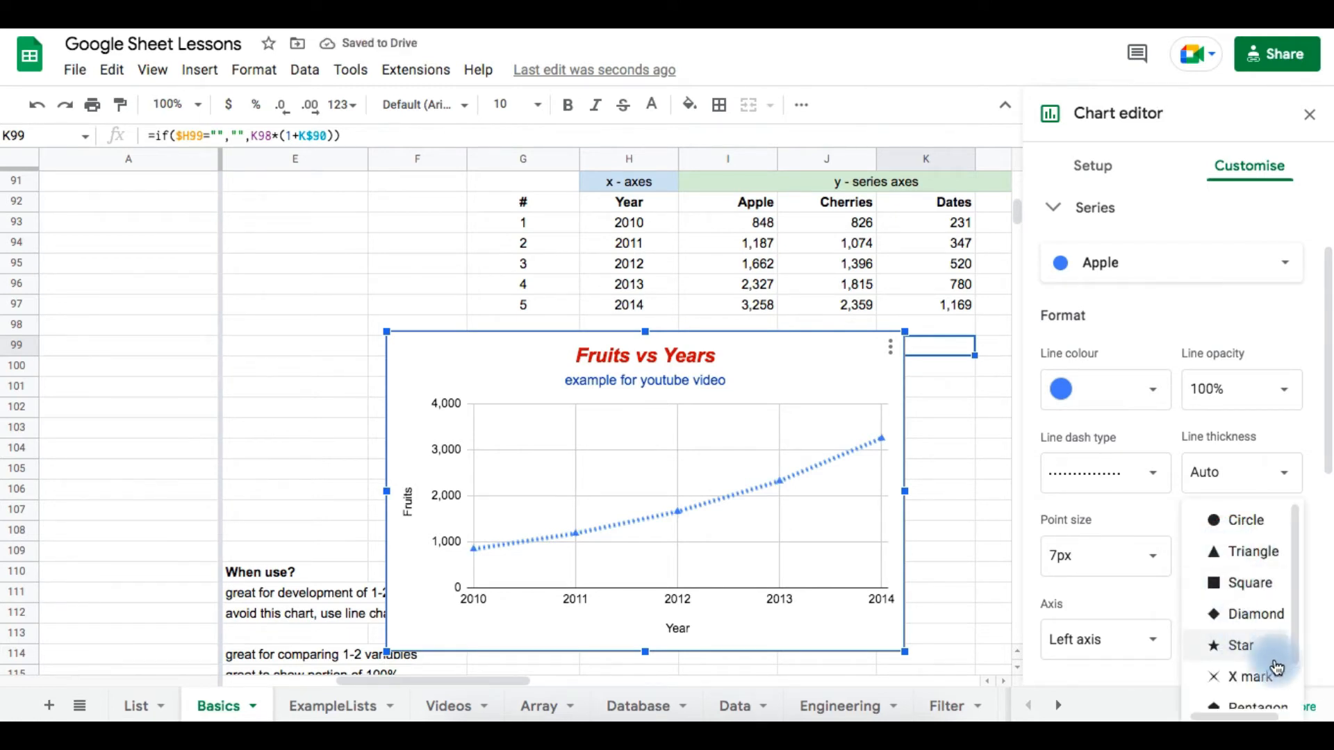
{"action": "scroll", "coordinate": [1275, 666], "scroll_direction": "down", "scroll_amount": 1}
{"action": "left_click", "coordinate": [1240, 596]}
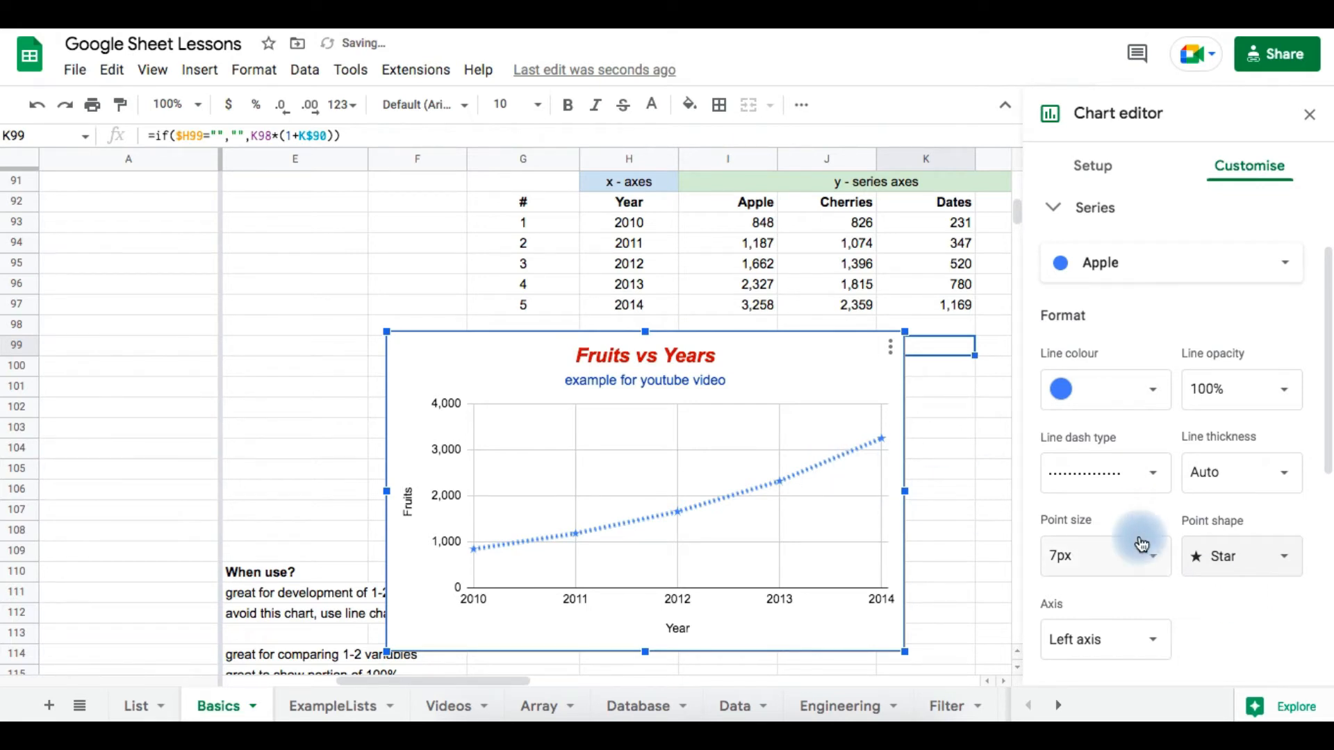
{"action": "left_click", "coordinate": [1153, 556]}
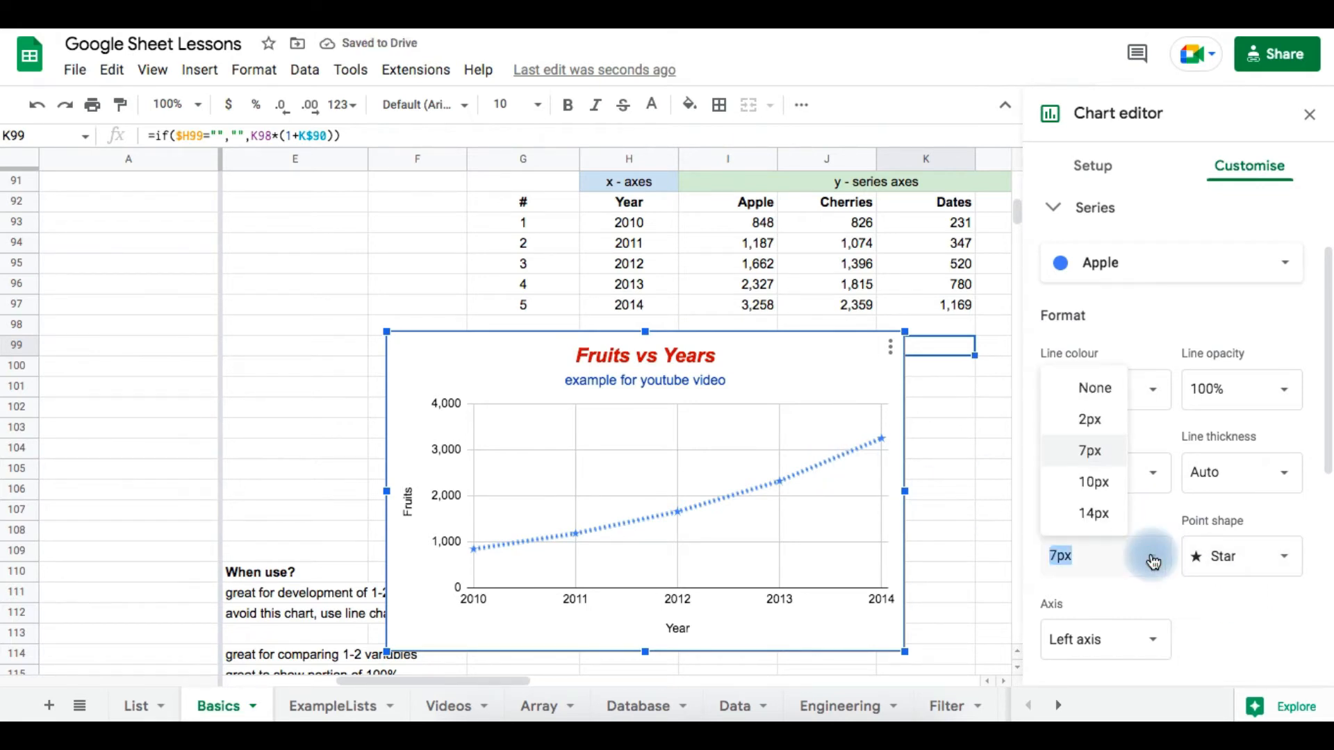
{"action": "left_click", "coordinate": [1093, 514]}
Step: Try the Apple series on the right axis and switch it back to the left axis
{"action": "left_click", "coordinate": [1139, 644]}
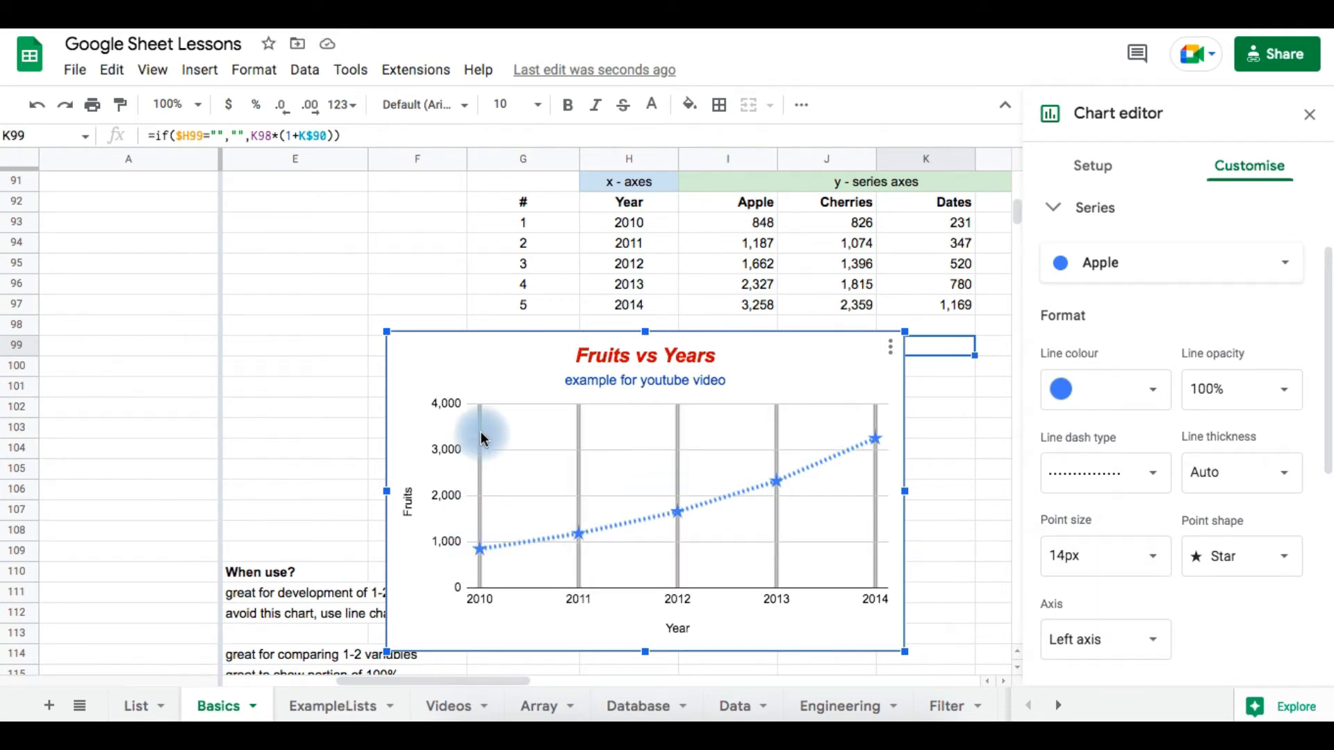
{"action": "left_click", "coordinate": [1140, 657]}
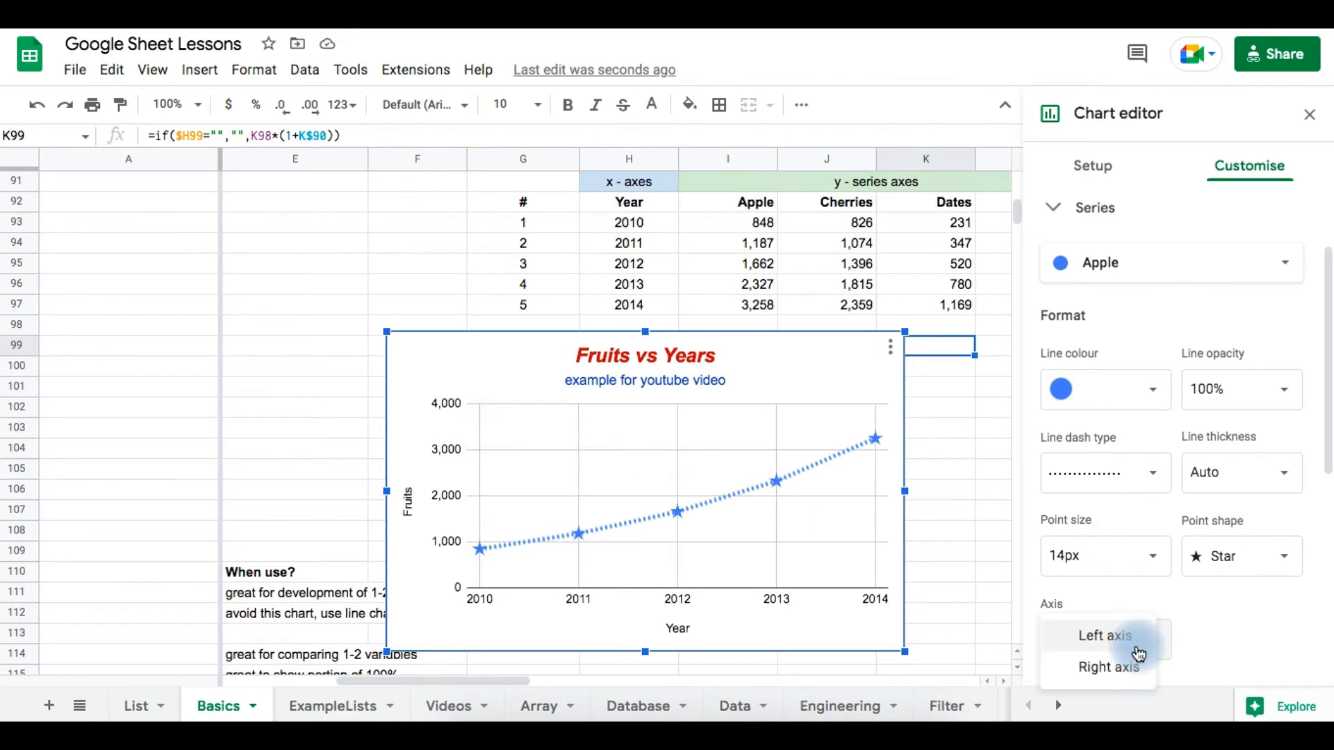
{"action": "left_click", "coordinate": [1101, 667]}
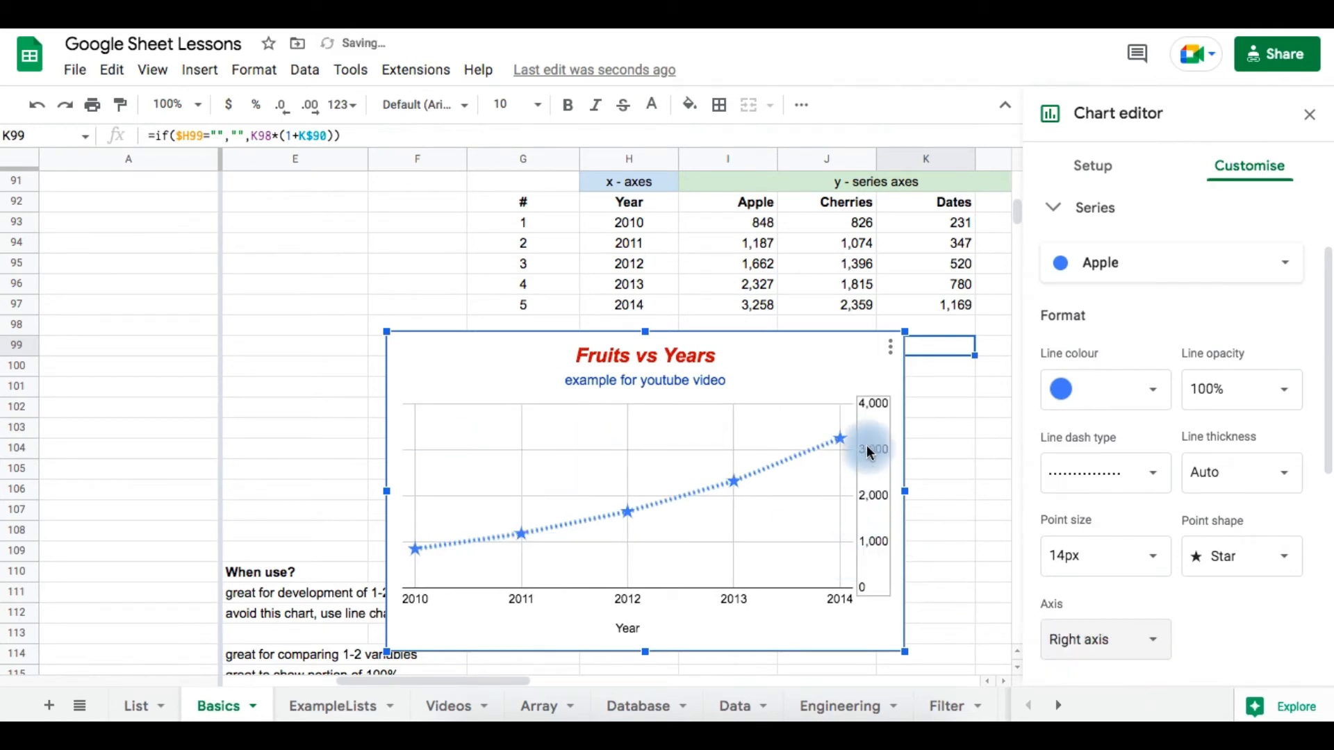
{"action": "left_click", "coordinate": [1107, 641]}
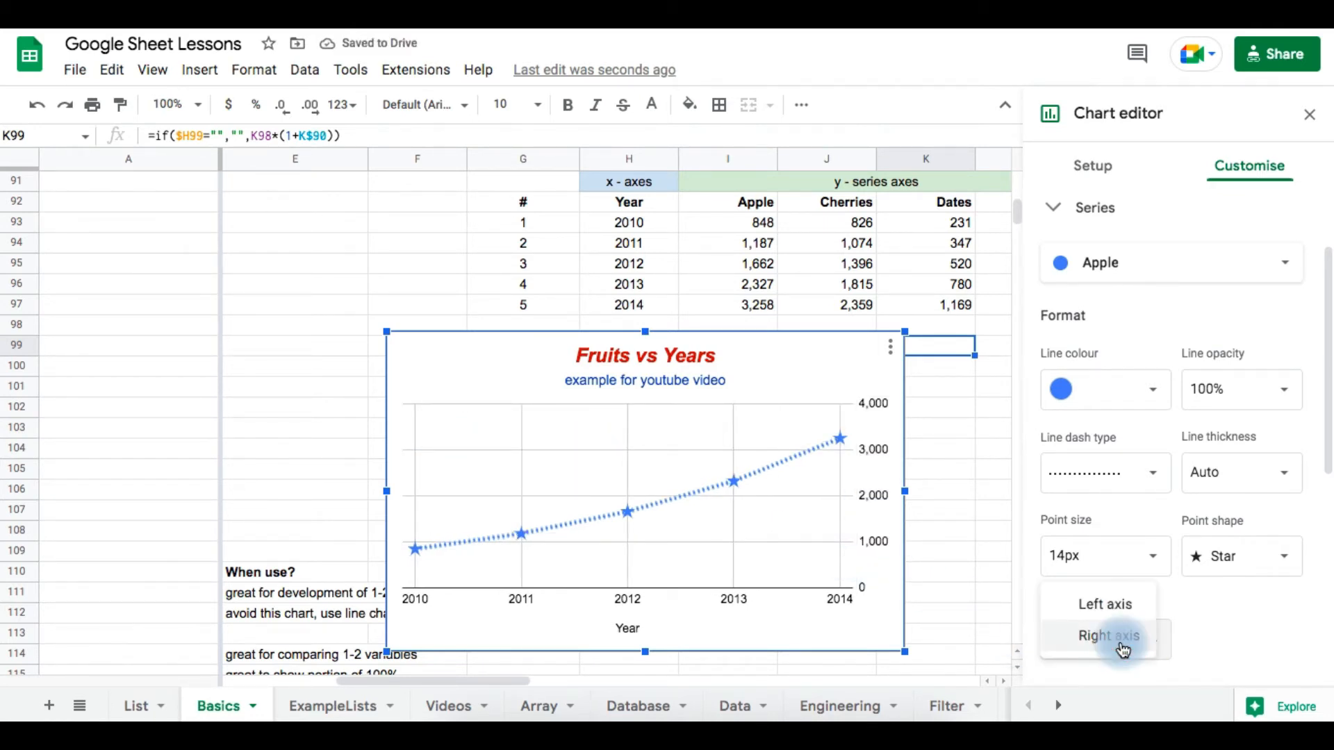
{"action": "left_click", "coordinate": [1105, 608]}
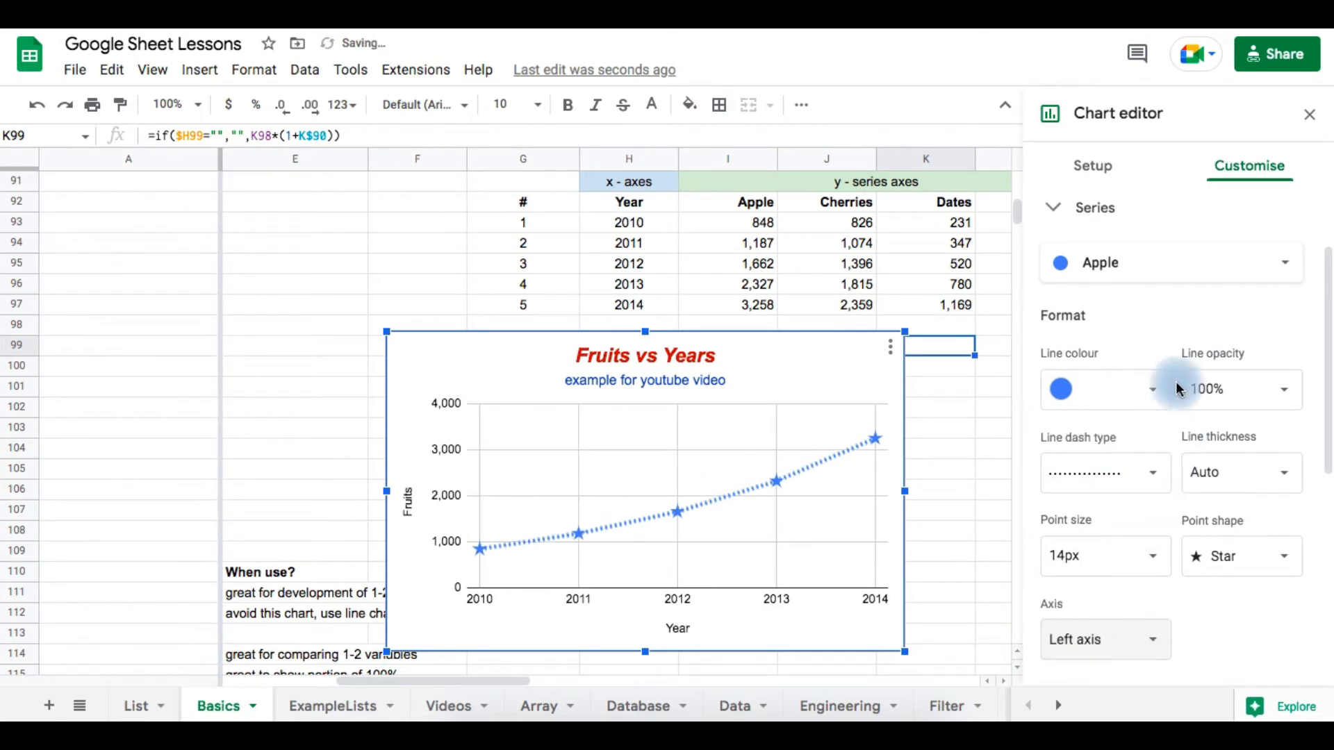
Step: Select the chart's vertical axis labels and set their label font to Wide
{"action": "left_click", "coordinate": [452, 413]}
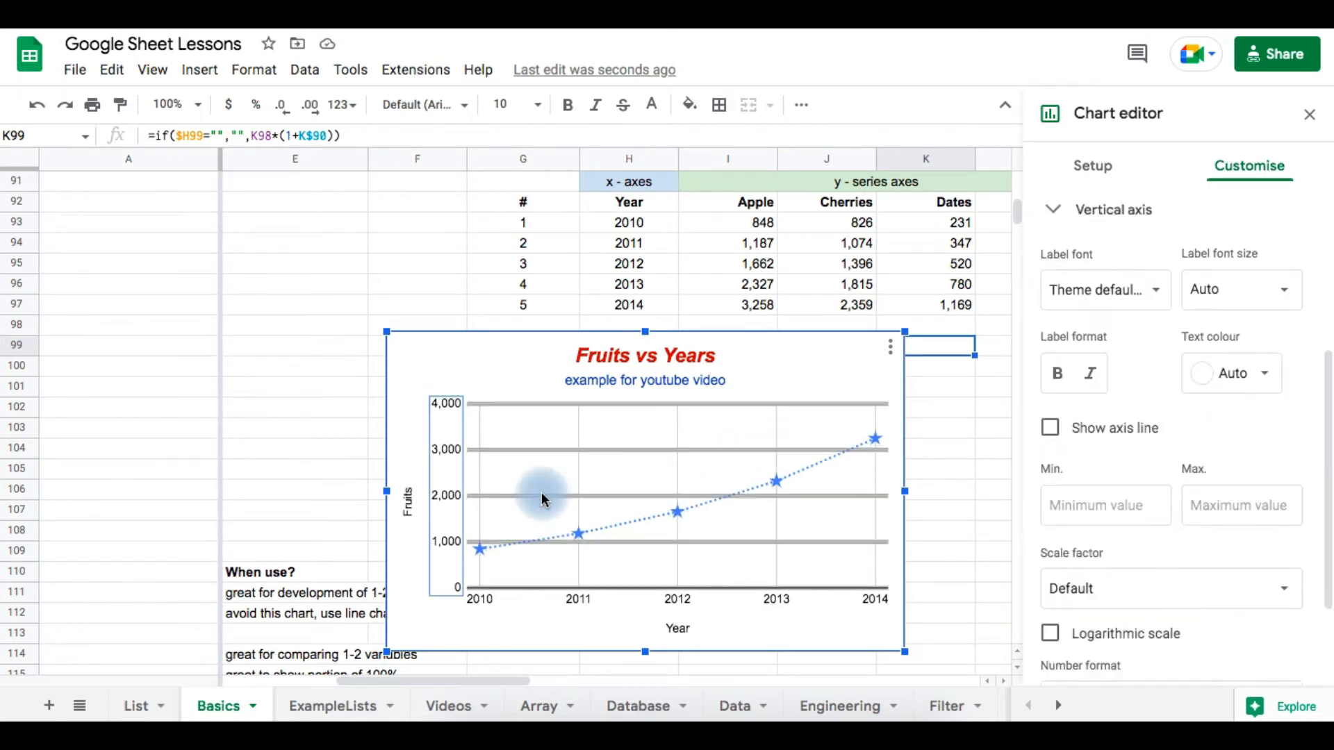
{"action": "left_click", "coordinate": [445, 408]}
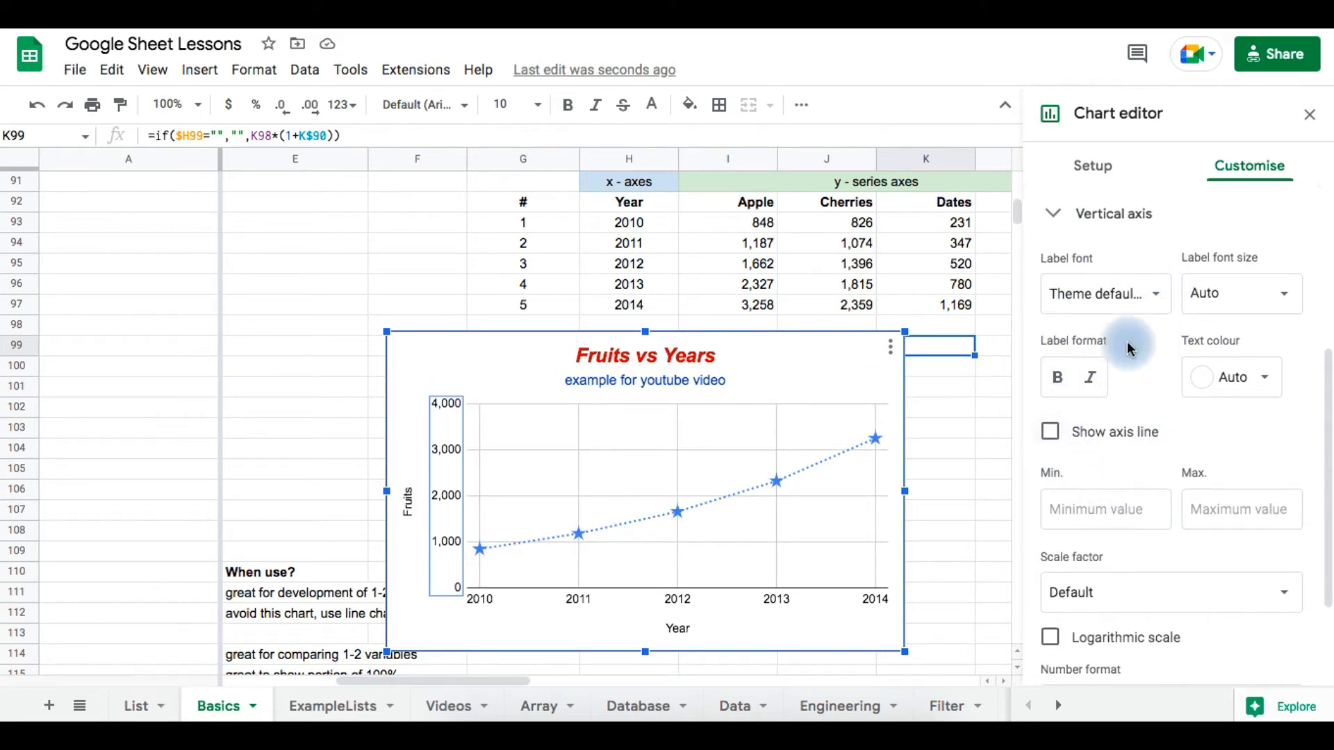
{"action": "left_click", "coordinate": [1096, 290]}
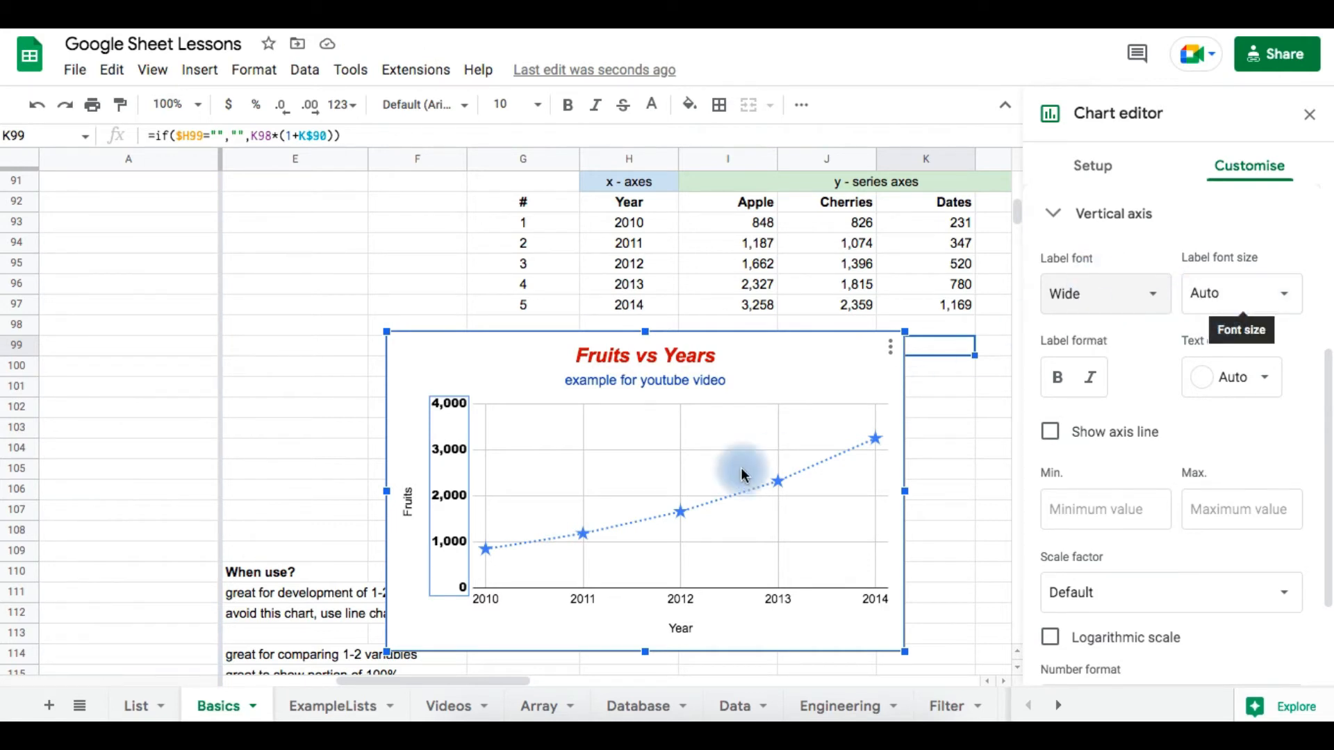
Step: Set the vertical axis label font size to 20 and bound the axis with a minimum of 800 and a maximum of 4000
{"action": "left_click", "coordinate": [1234, 316]}
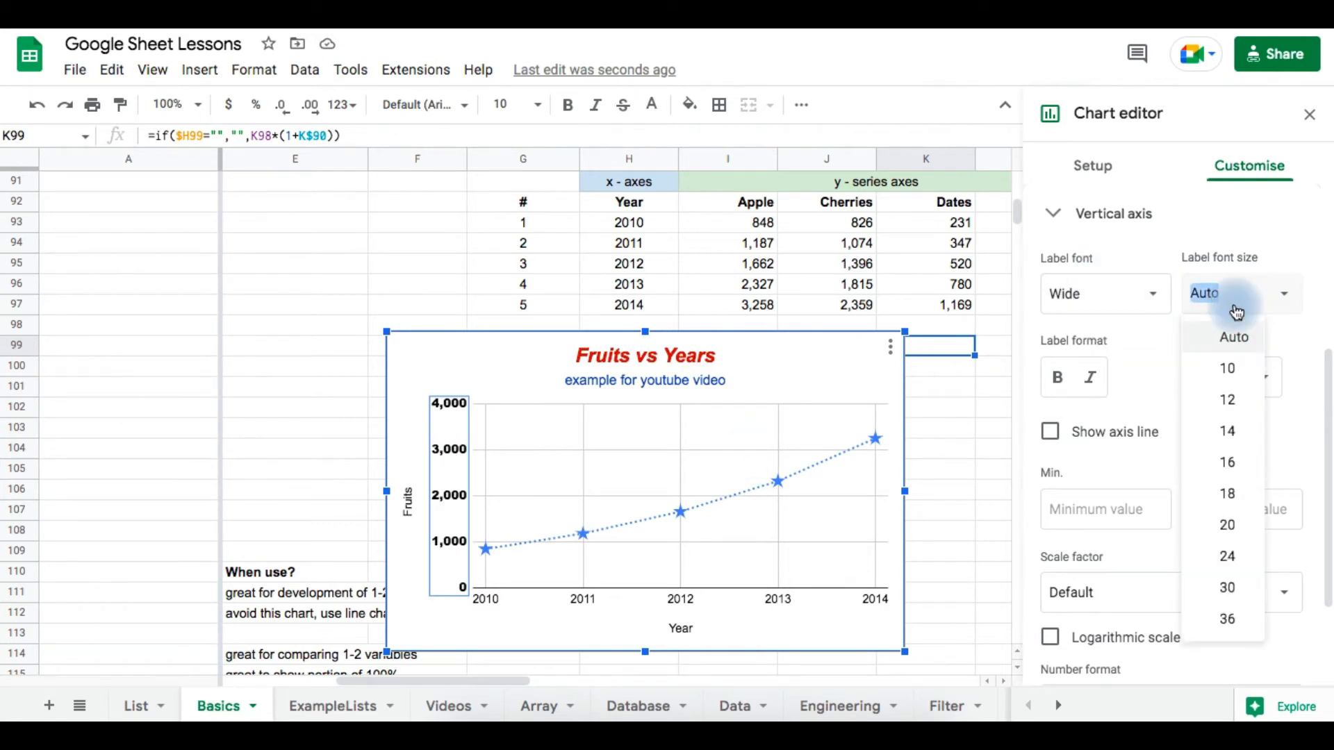
{"action": "left_click", "coordinate": [1228, 524]}
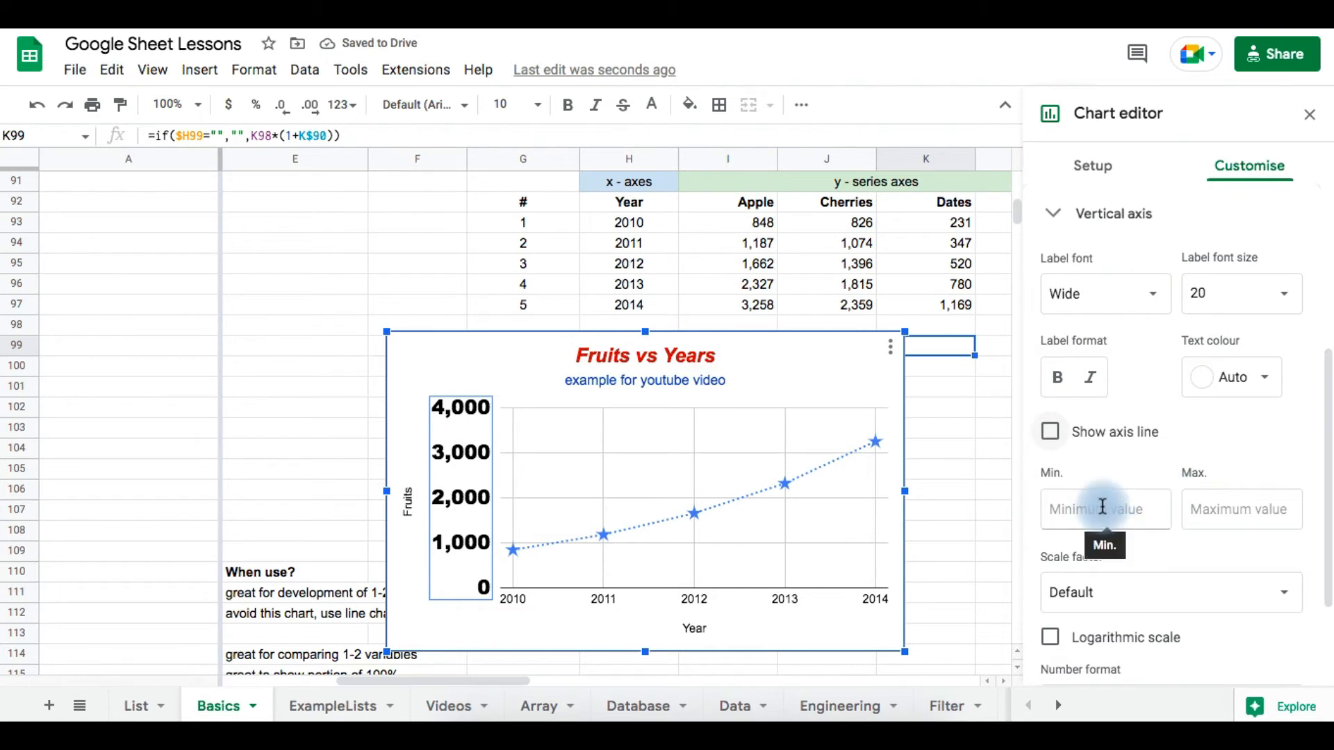
{"action": "left_click", "coordinate": [1102, 509]}
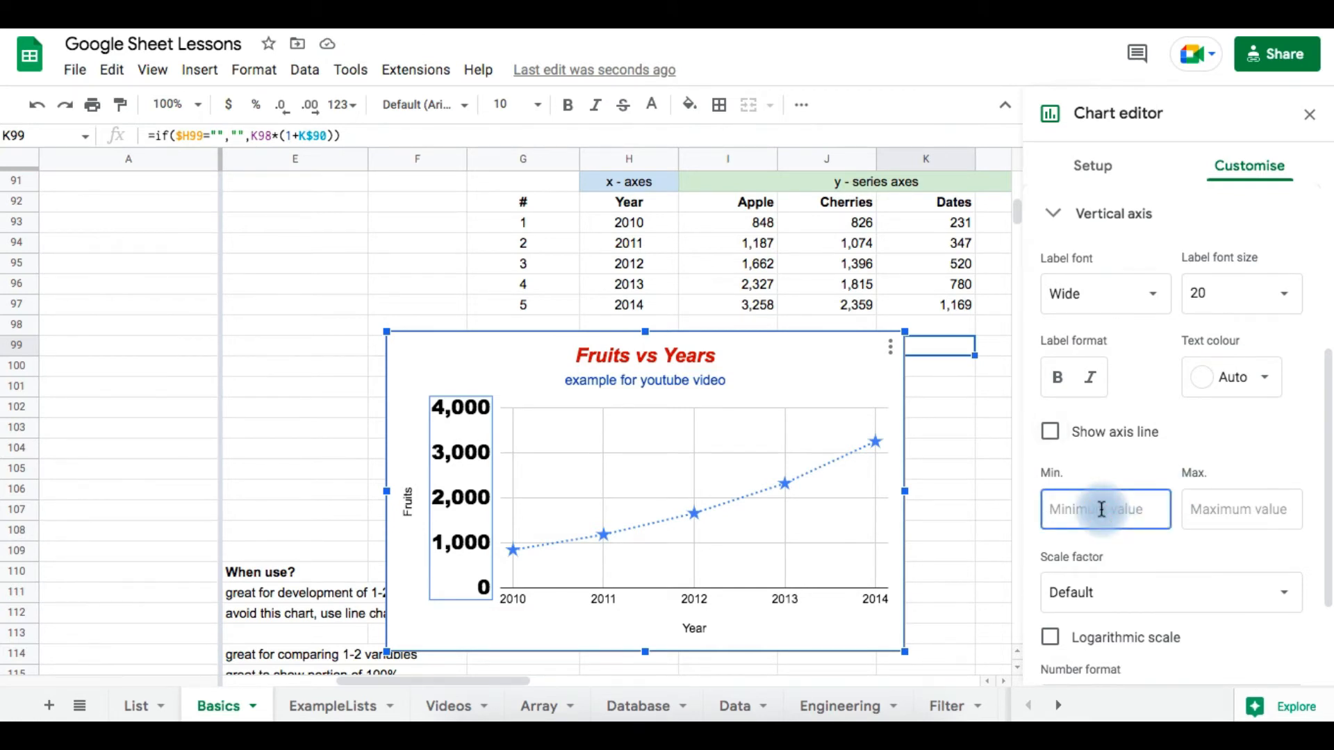
{"action": "type", "text": "800"}
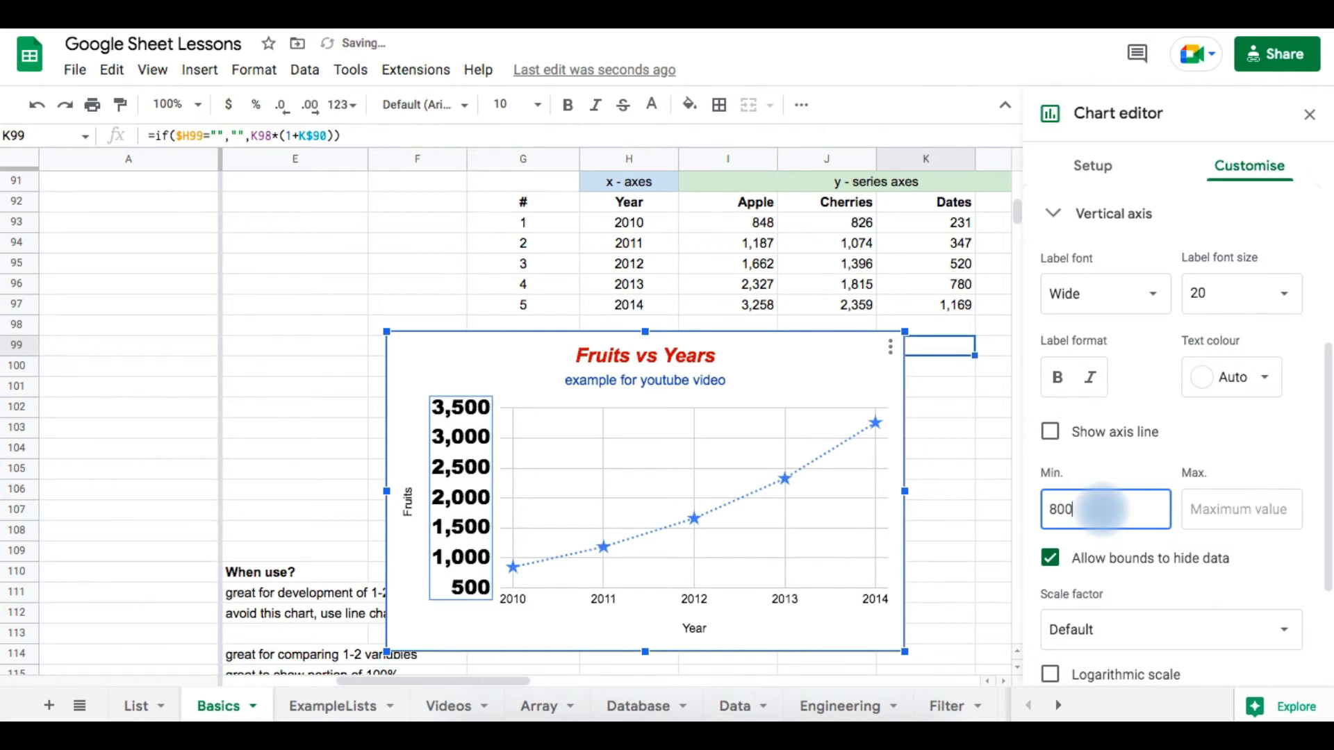
{"action": "left_click", "coordinate": [1236, 509]}
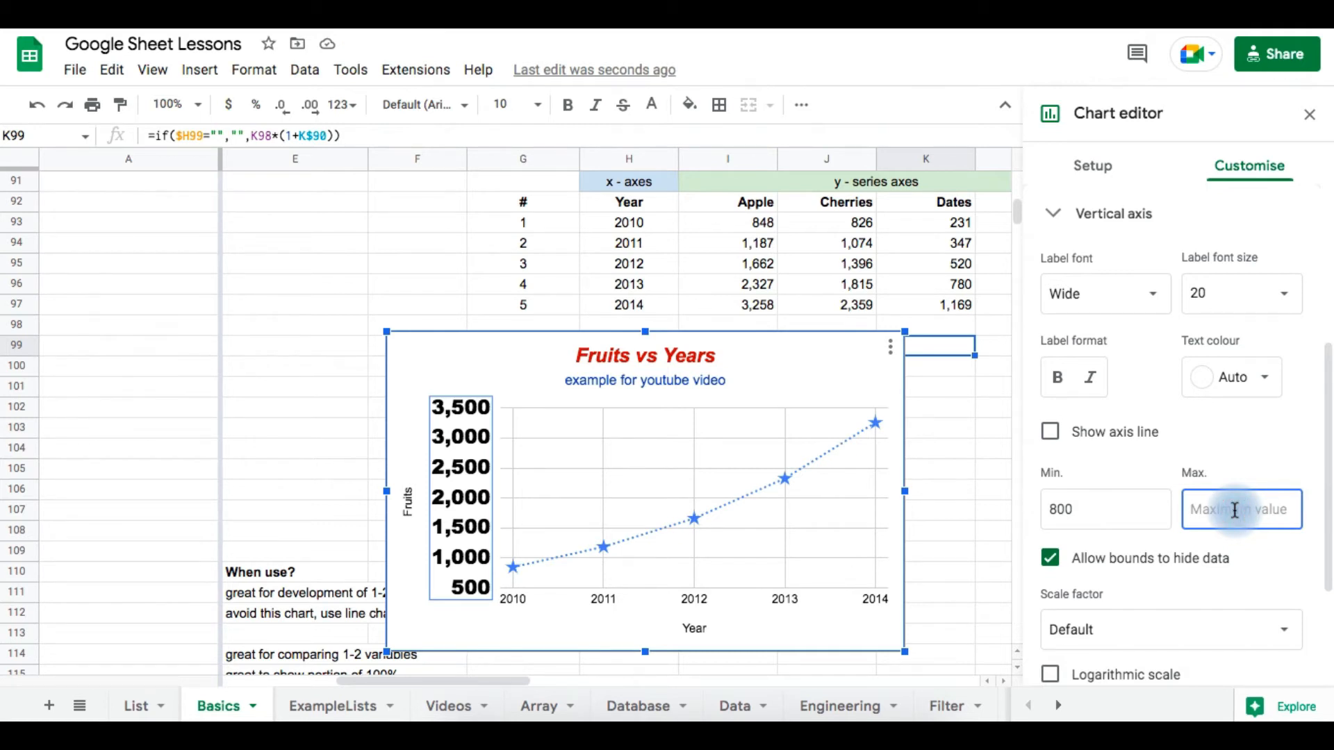
{"action": "type", "text": "4000"}
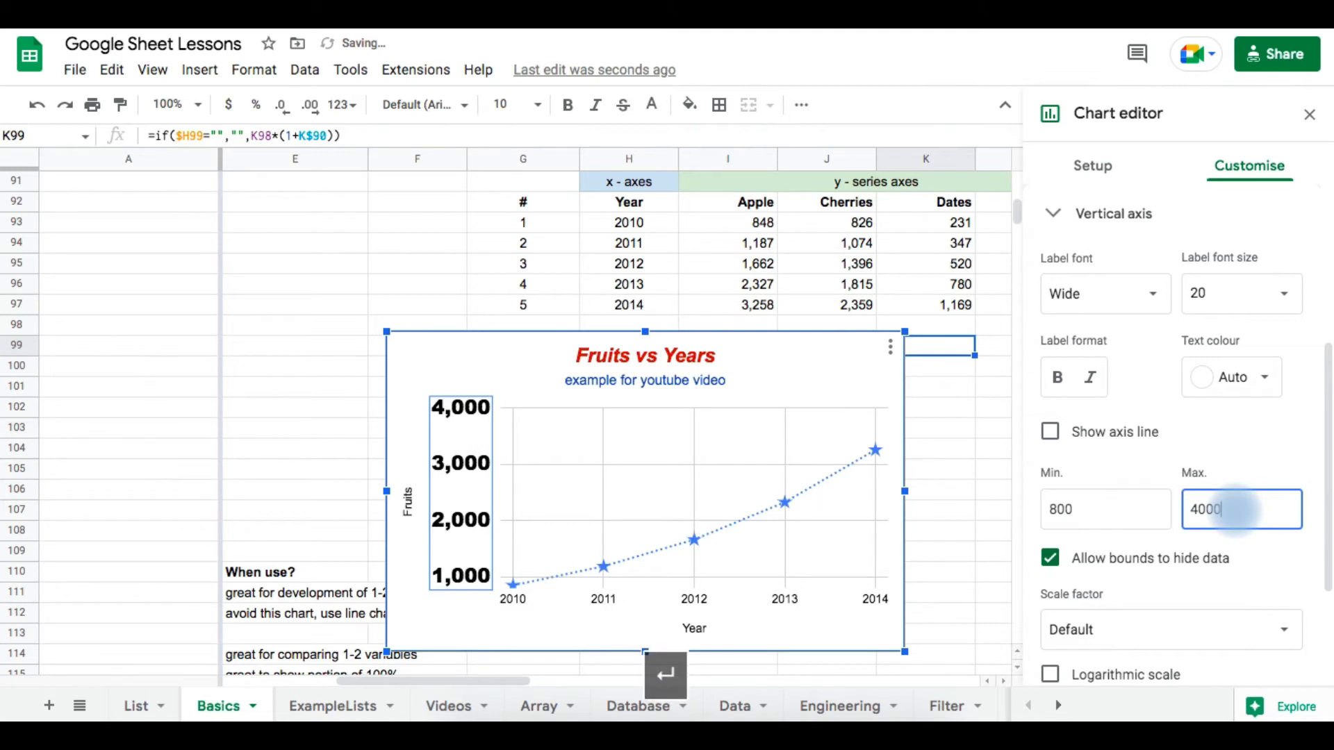
Step: Try a vertical axis maximum of 10000, and clear both the minimum and maximum bounds
{"action": "left_click_drag", "start_coordinate": [1236, 508], "coordinate": [1174, 520]}
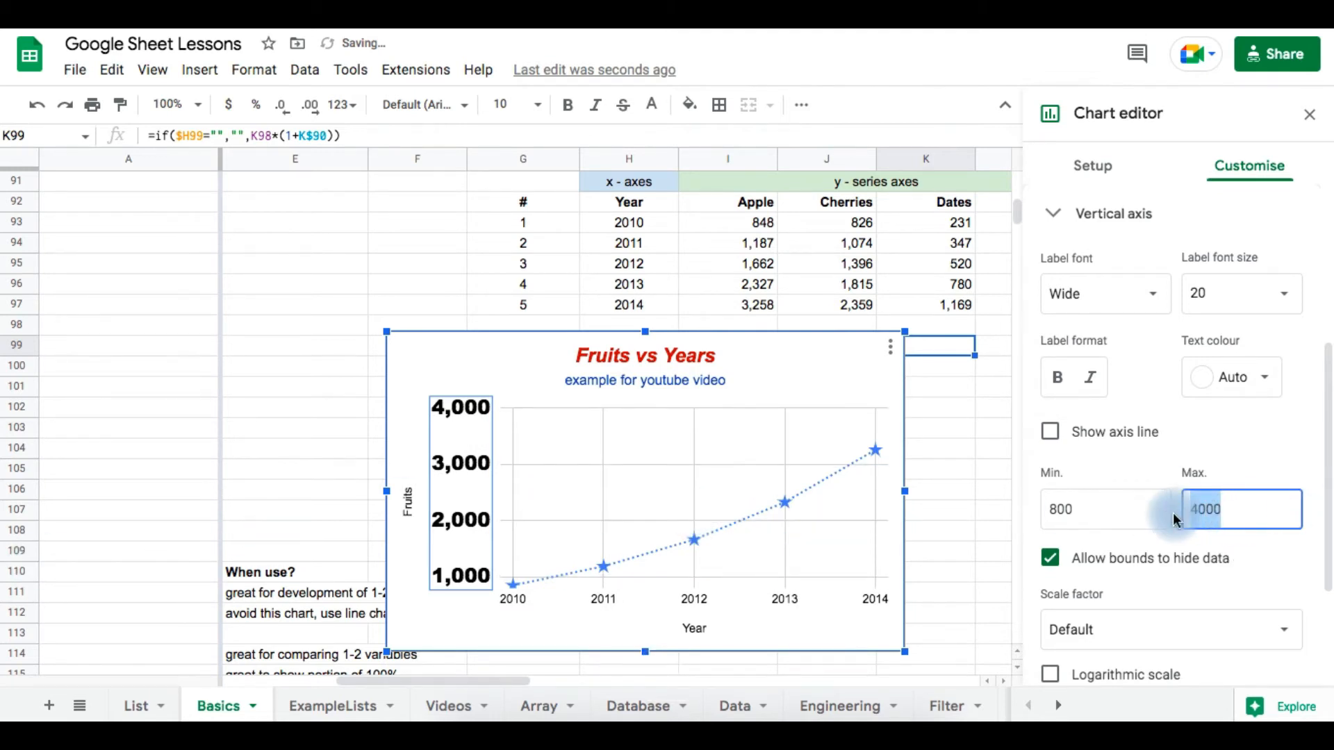
{"action": "type", "text": "1"}
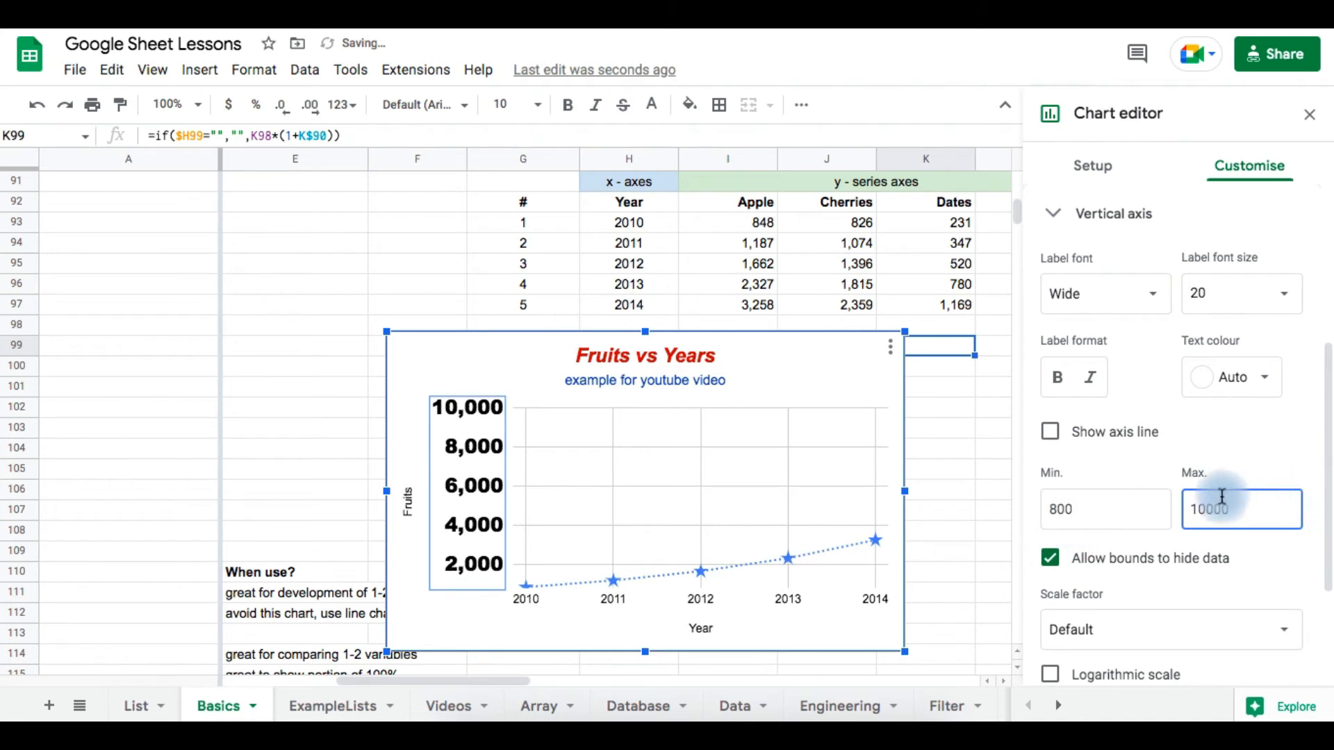
{"action": "left_click", "coordinate": [1116, 511]}
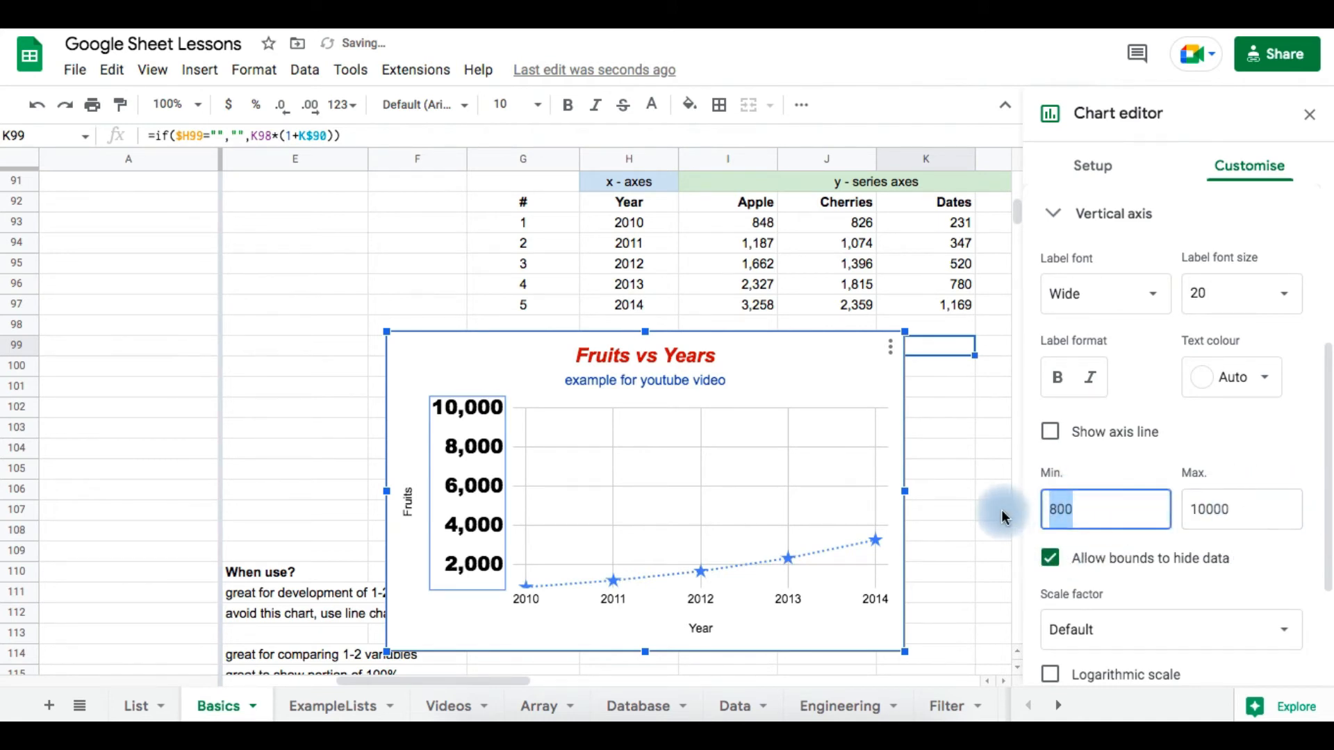
{"action": "key", "text": "BackSpace"}
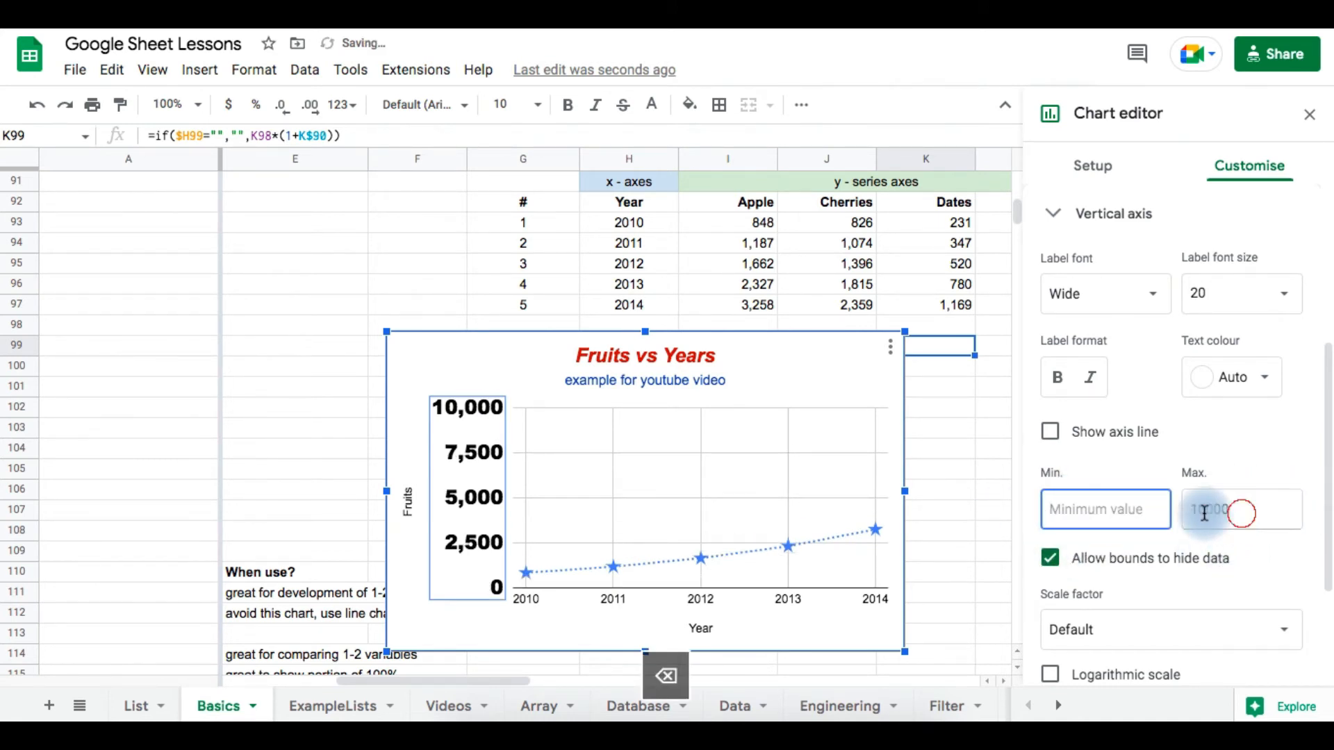
{"action": "left_click", "coordinate": [1243, 511]}
{"action": "key", "text": "BackSpace"}
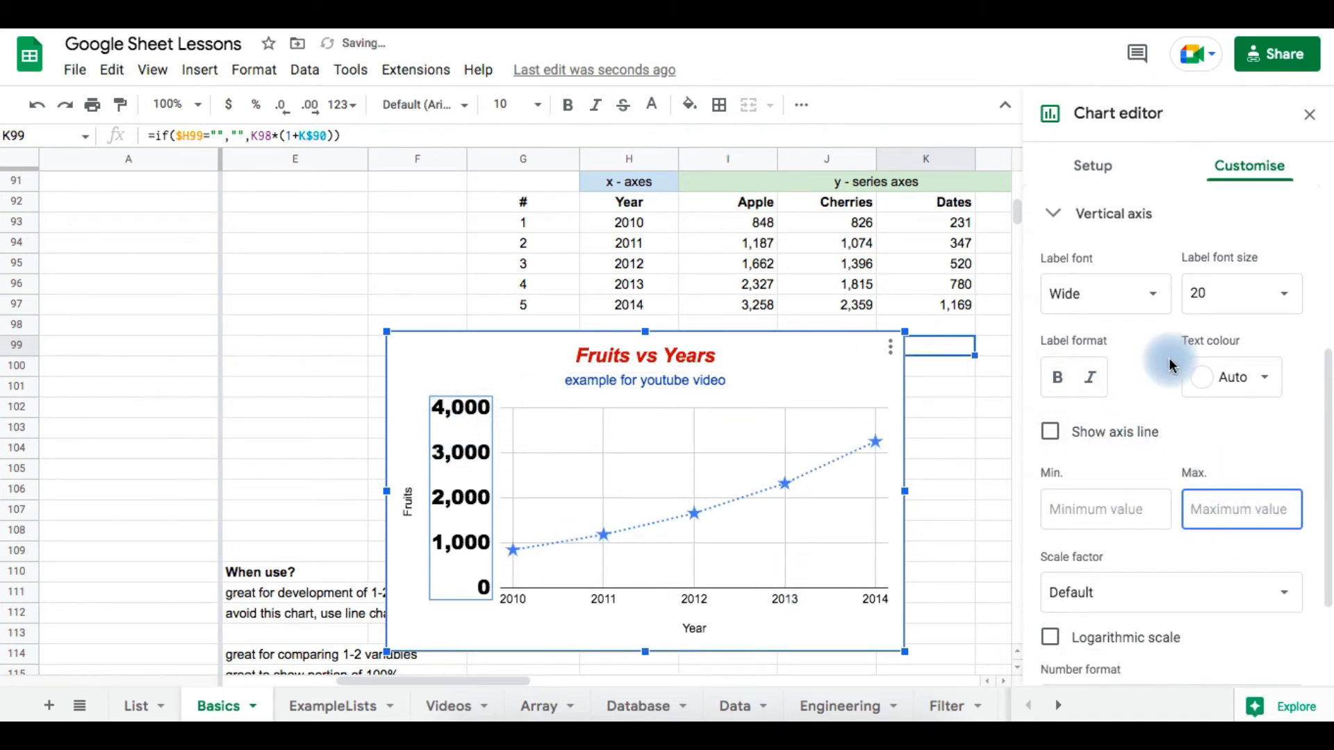
Step: Reset the vertical axis labels to the theme default Arial font and the Auto font size
{"action": "left_click", "coordinate": [1059, 383]}
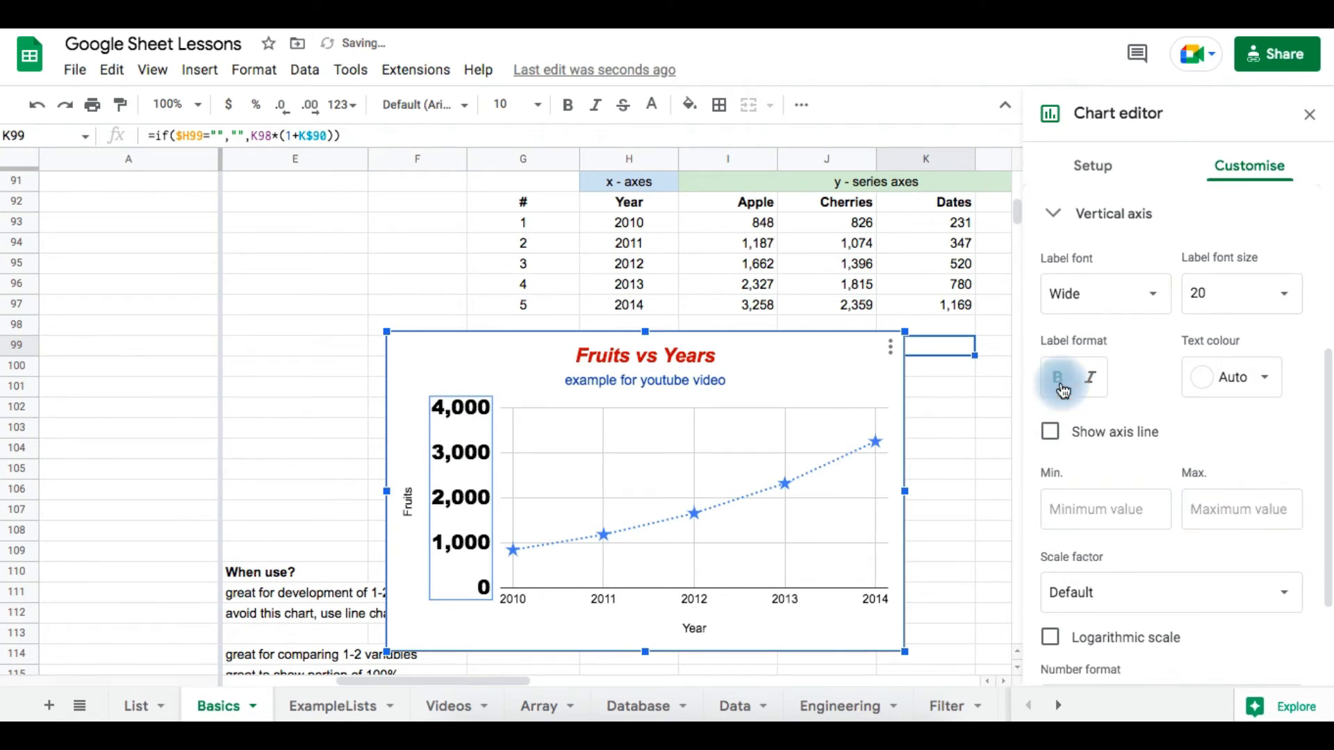
{"action": "scroll", "coordinate": [1111, 403], "scroll_direction": "up", "scroll_amount": 2}
{"action": "left_click", "coordinate": [1116, 411]}
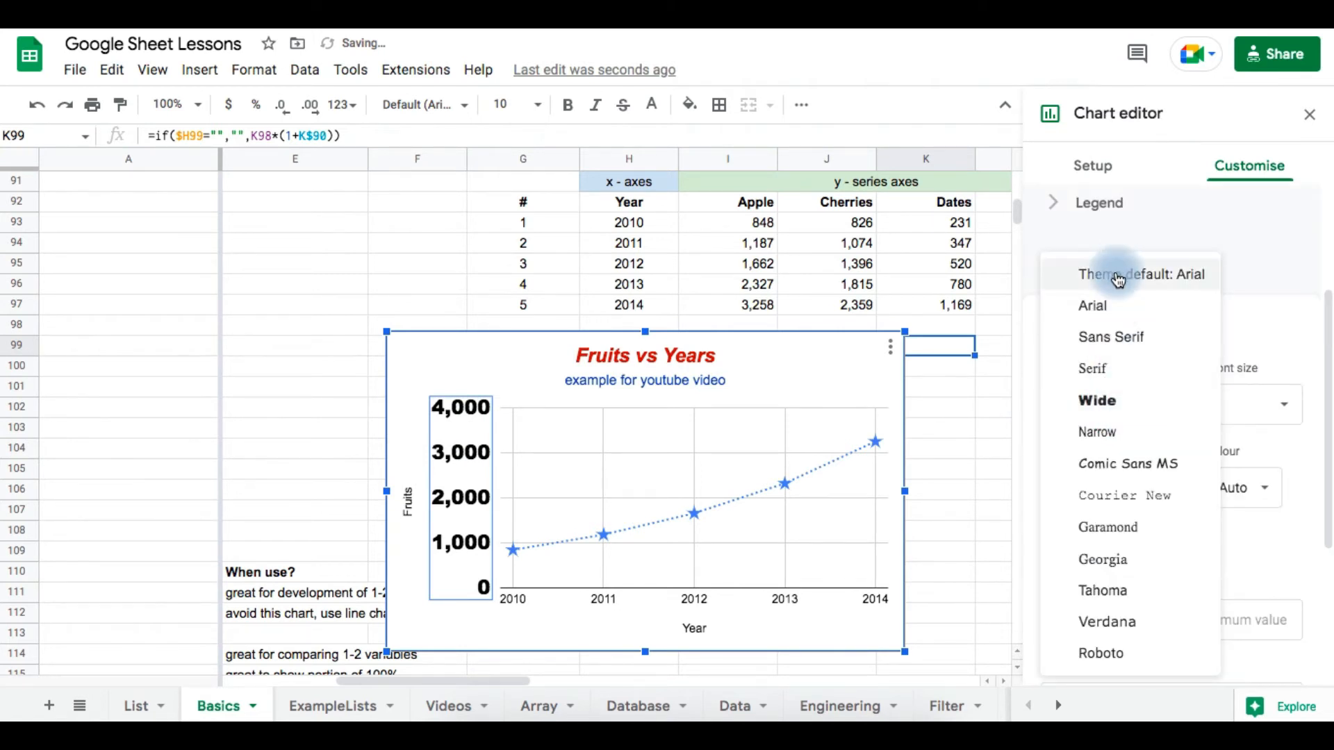
{"action": "left_click", "coordinate": [1117, 276]}
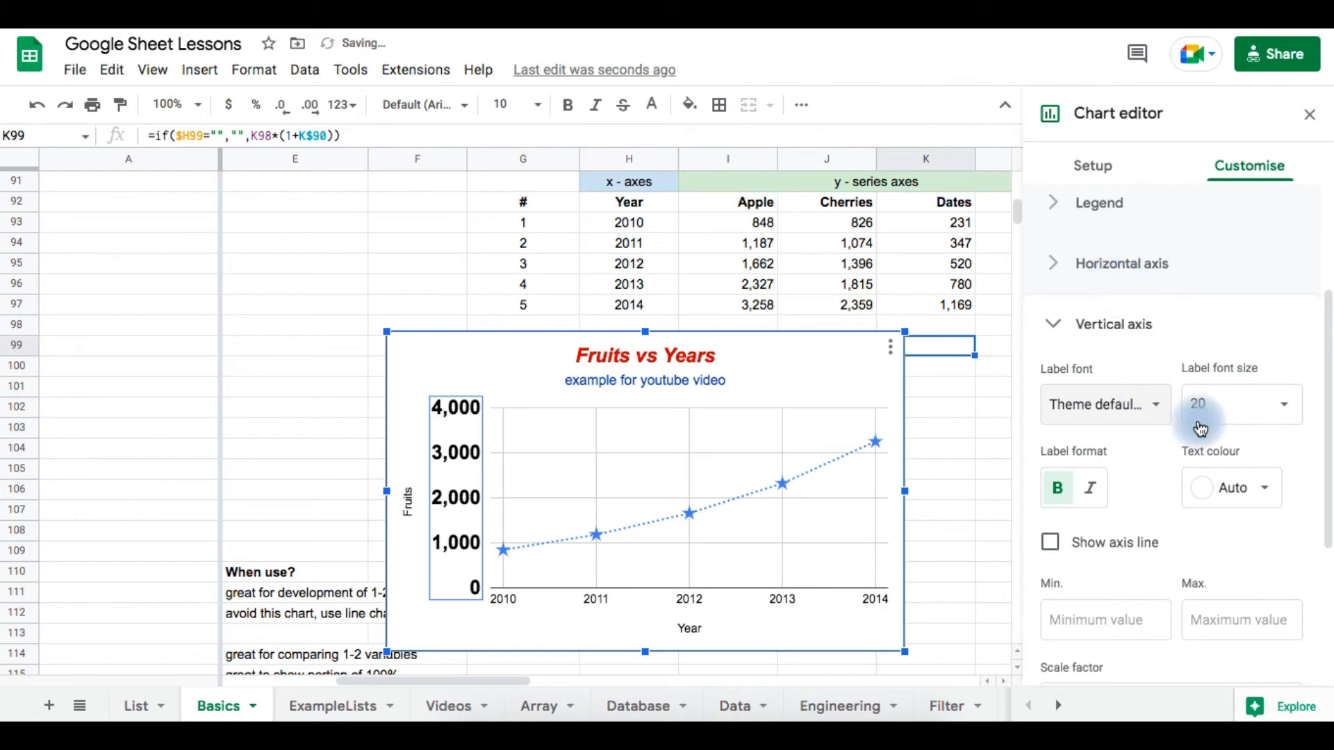
{"action": "left_click", "coordinate": [1285, 405]}
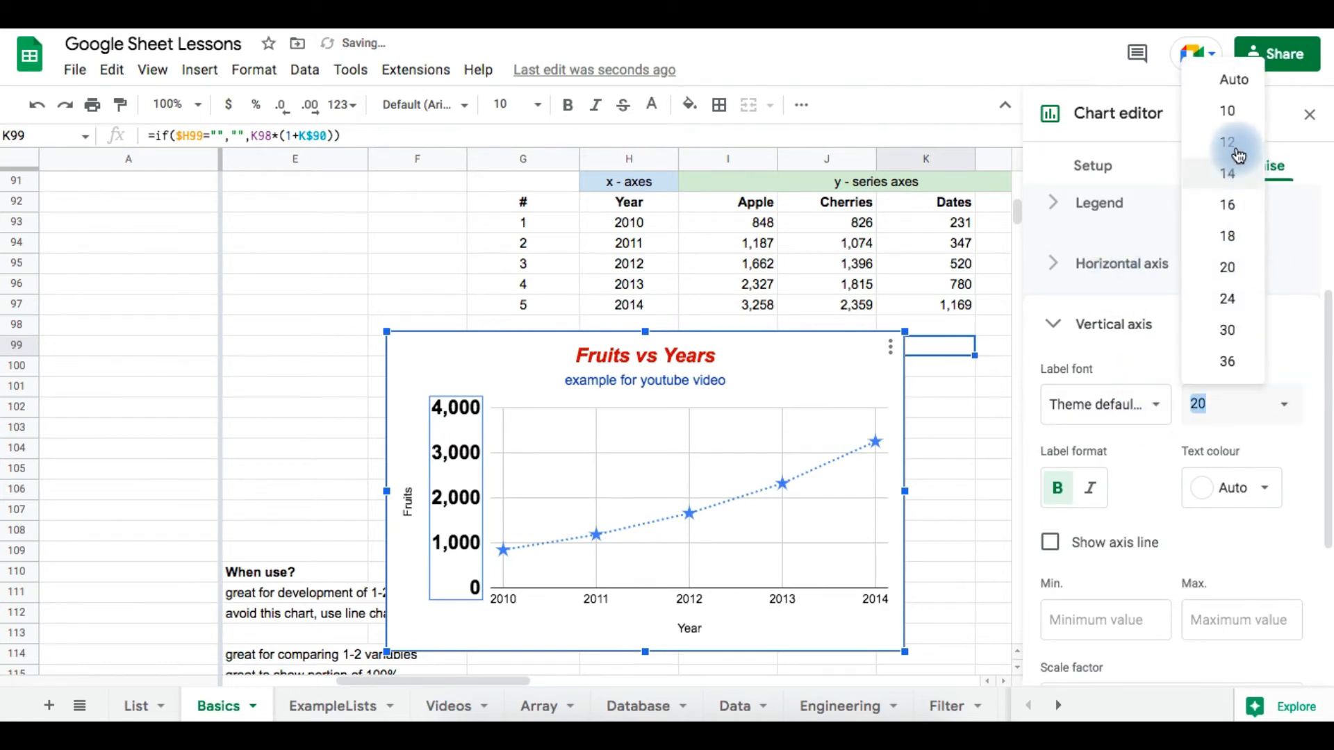
{"action": "left_click", "coordinate": [1238, 81]}
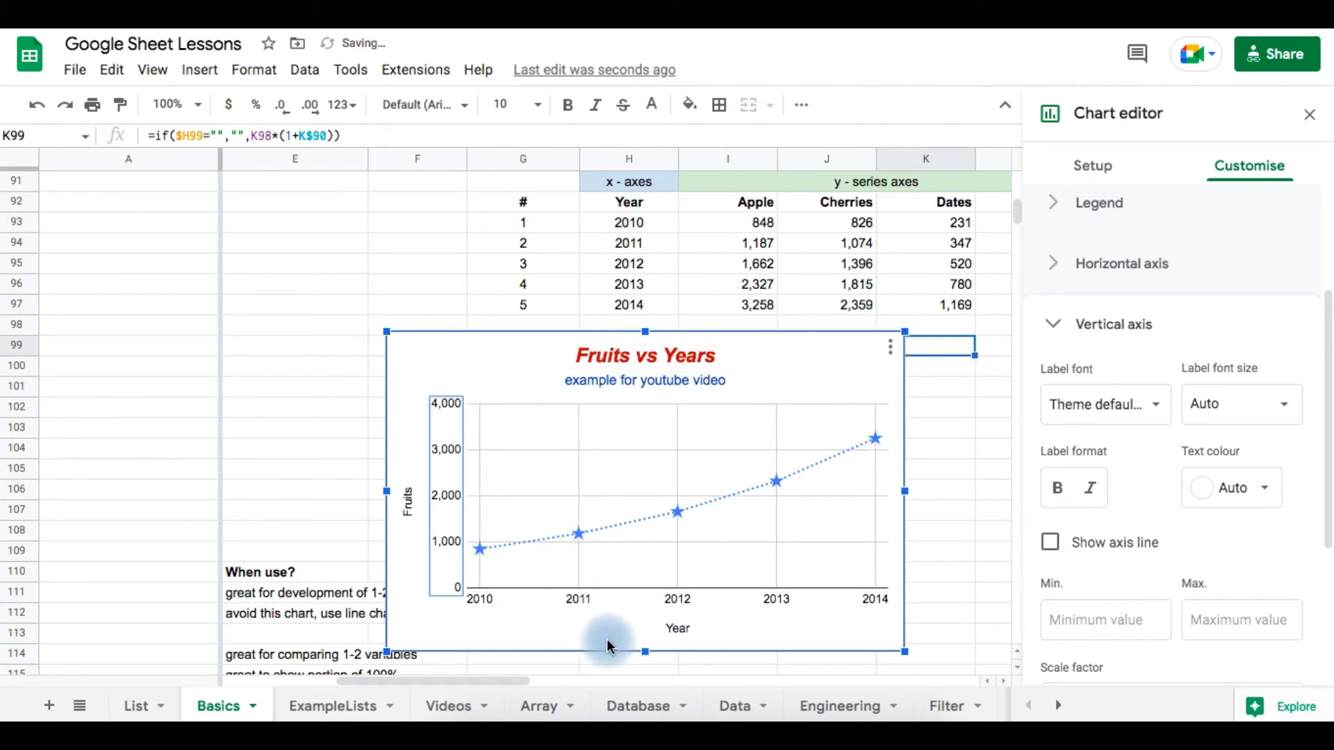
Step: Examine the settings of the horizontal and vertical axis titles and of the gridlines for both axes
{"action": "left_click", "coordinate": [685, 629]}
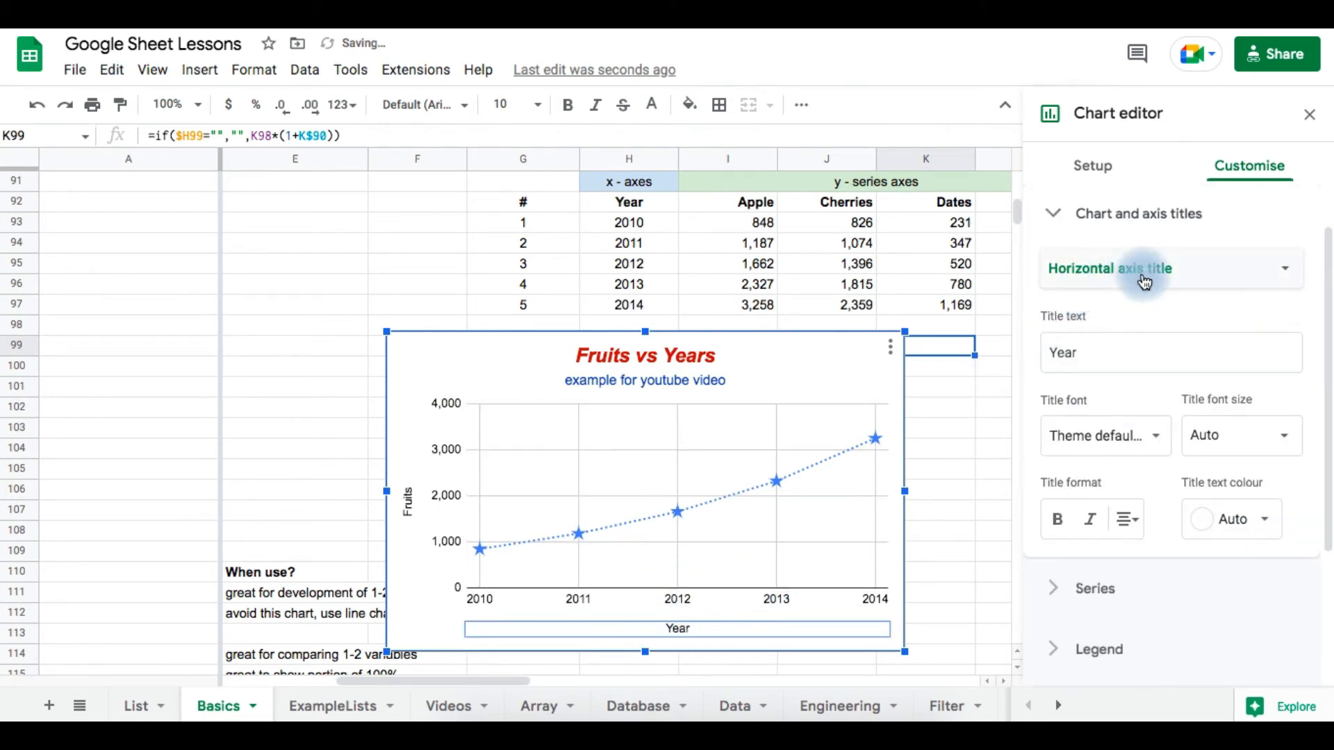
{"action": "left_click", "coordinate": [676, 633]}
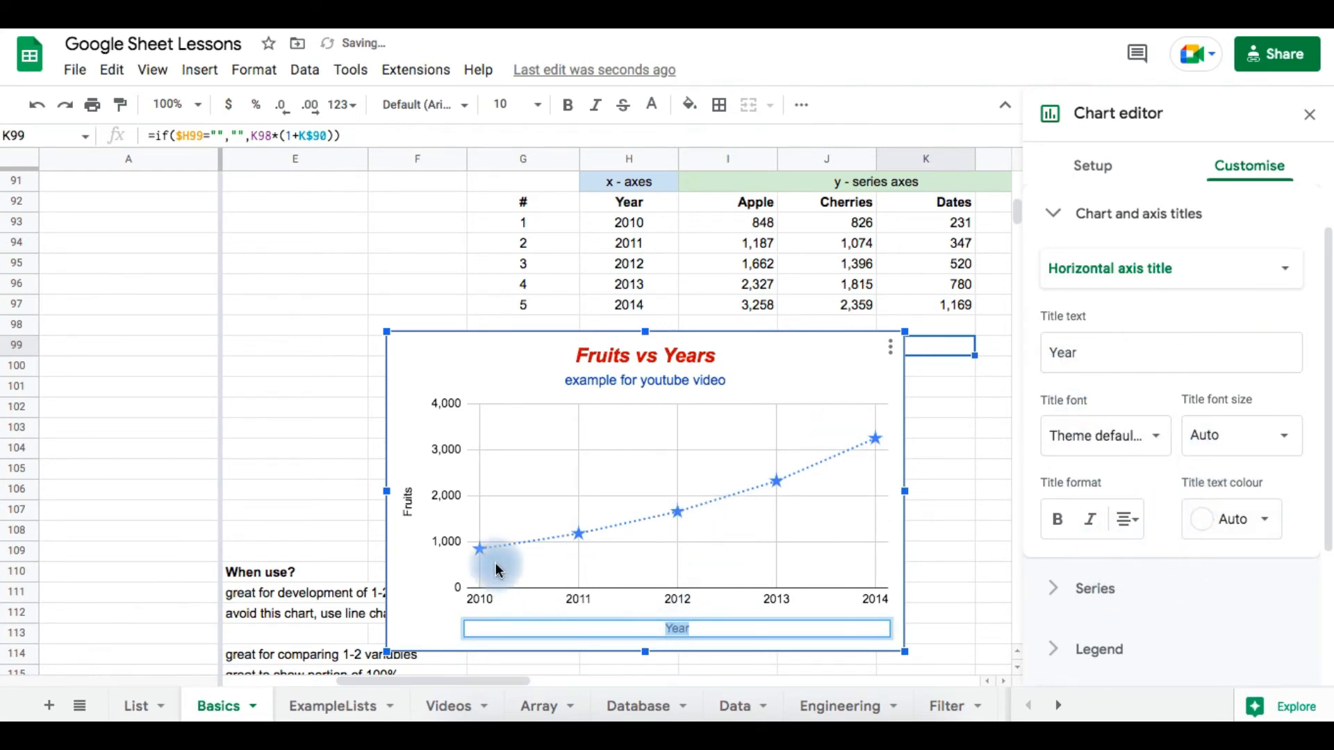
{"action": "left_click", "coordinate": [407, 511]}
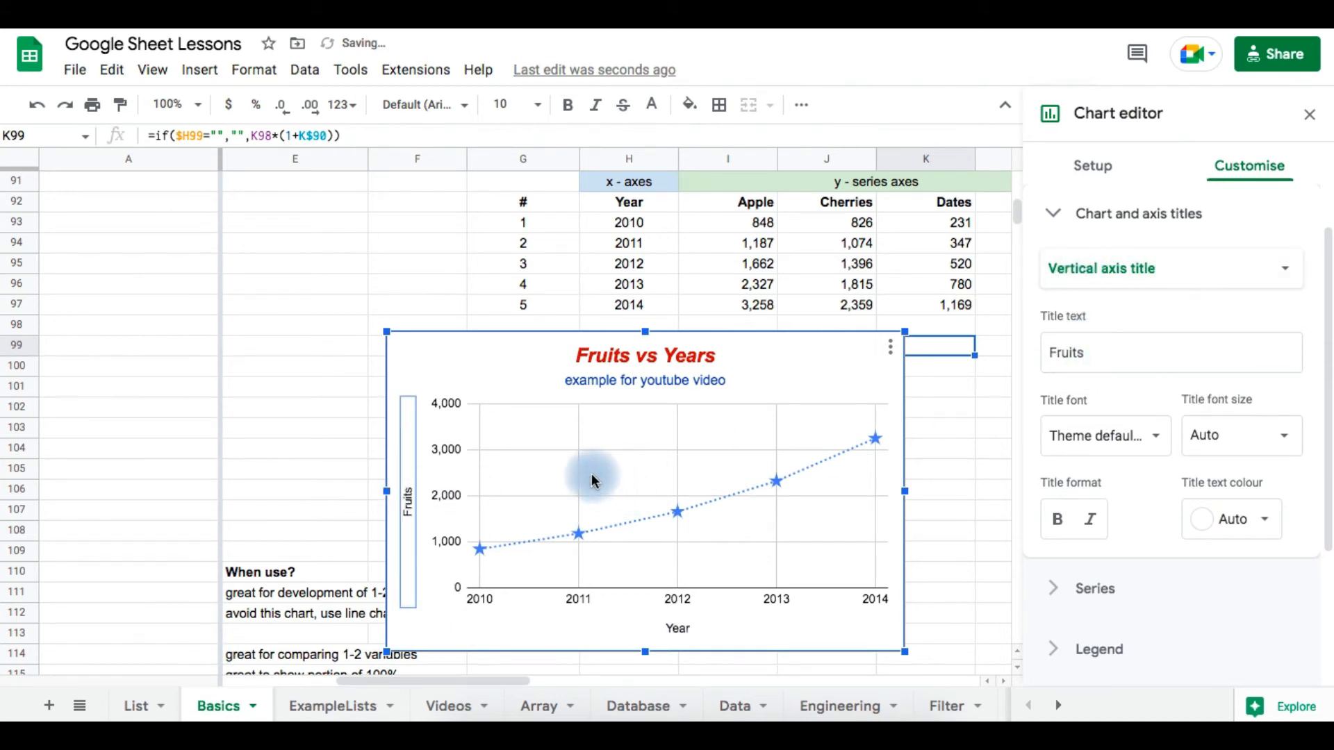
{"action": "left_click", "coordinate": [585, 452]}
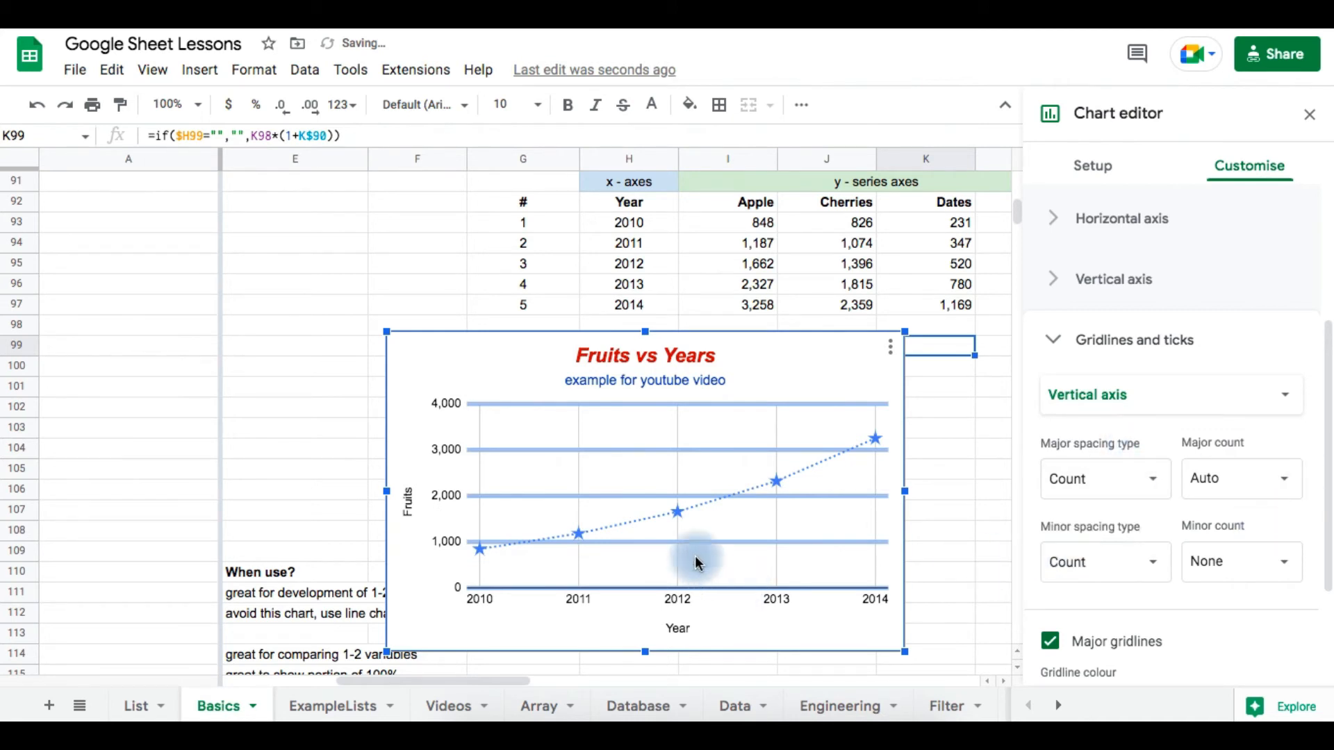
{"action": "left_click", "coordinate": [679, 475]}
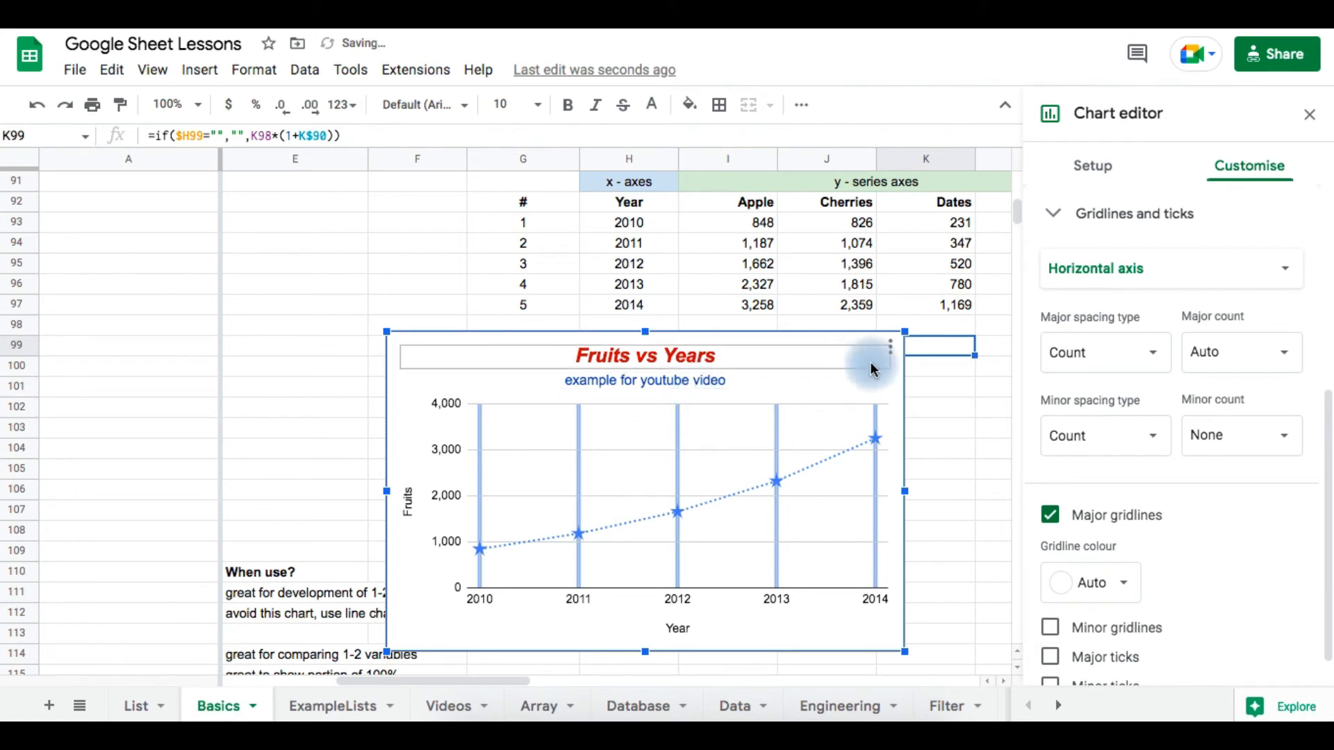
Step: Look through the chart's actions, such as download and copy, and its list of editable chart elements
{"action": "left_click", "coordinate": [891, 346]}
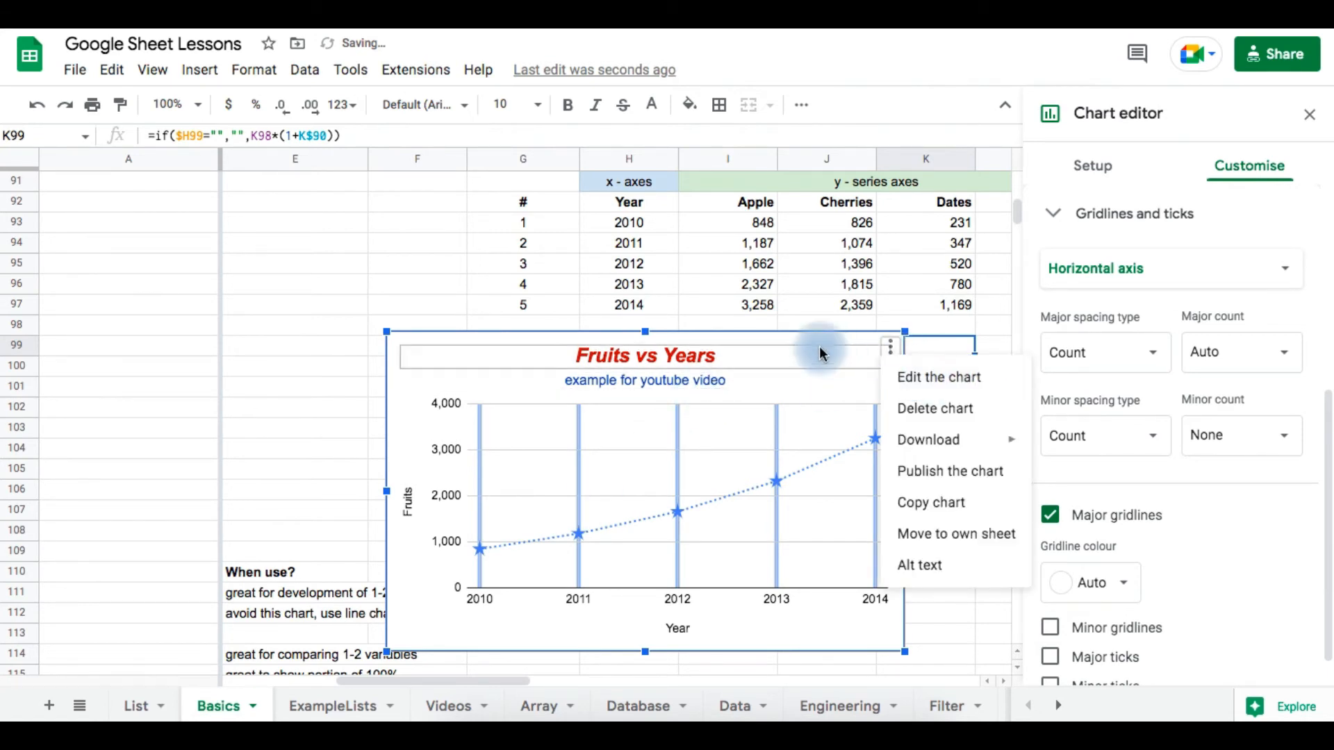
{"action": "left_click", "coordinate": [826, 393]}
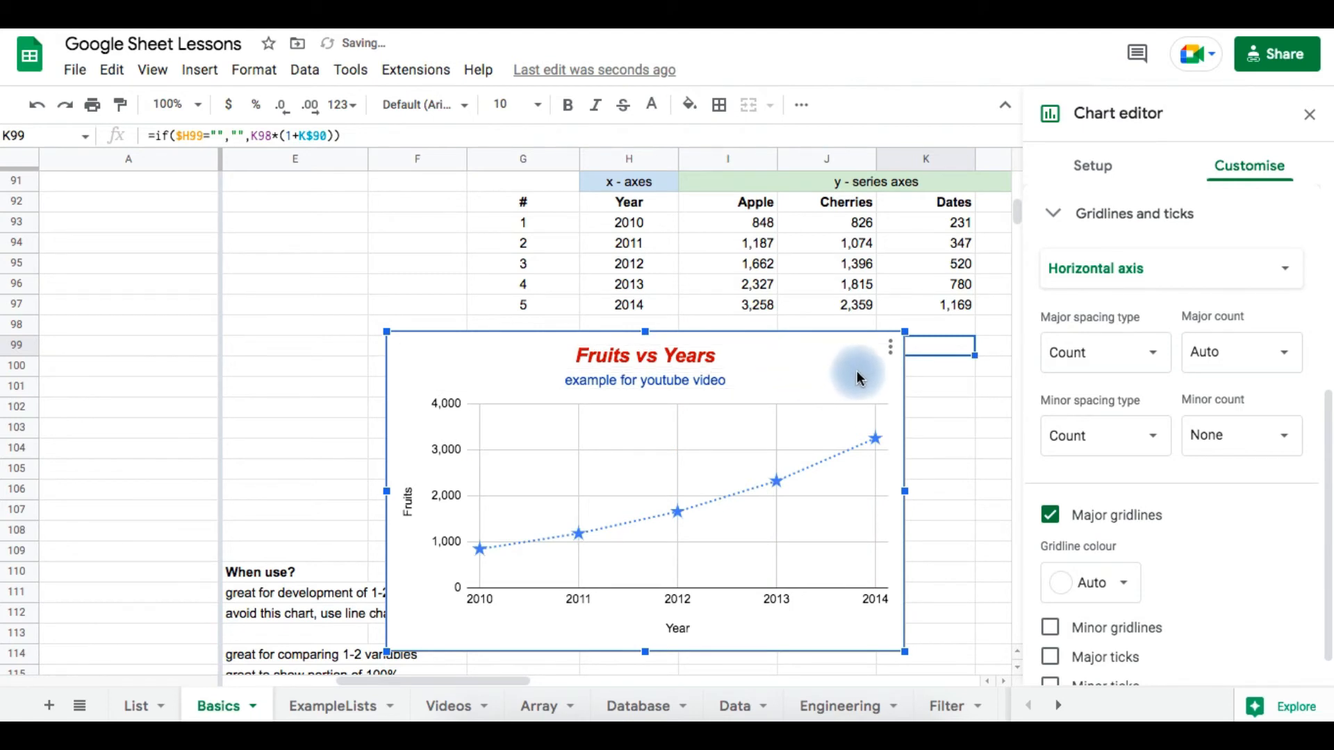
{"action": "right_click", "coordinate": [898, 379]}
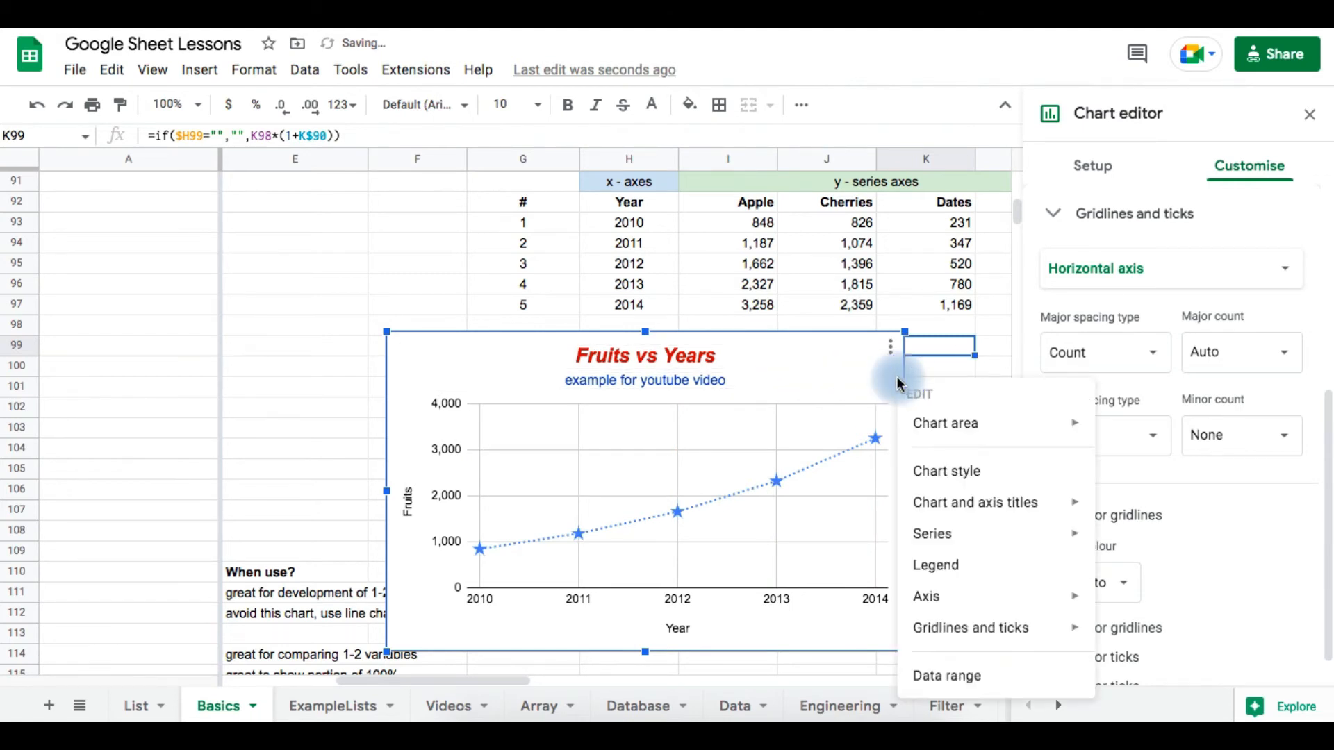
{"action": "mouse_move", "coordinate": [957, 428]}
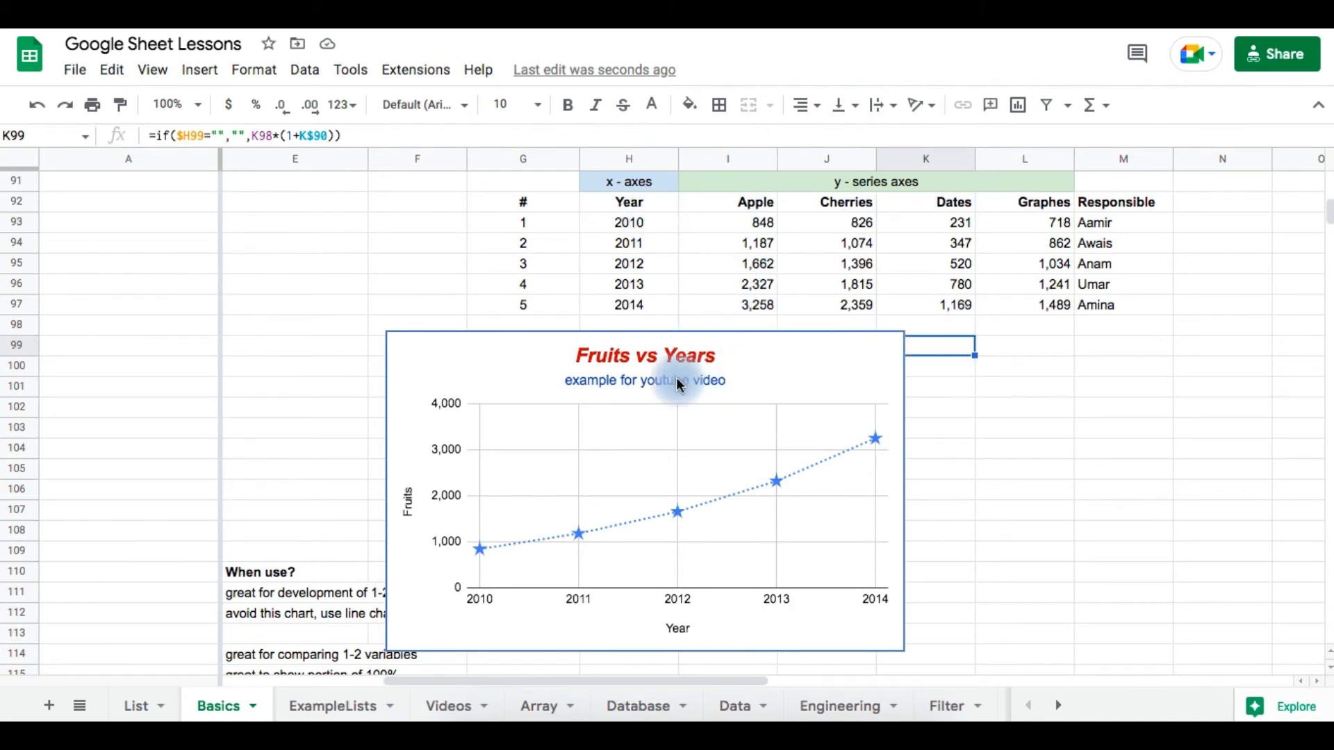
Step: Delete the Fruits vs Years chart from the sheet
{"action": "left_click", "coordinate": [890, 347]}
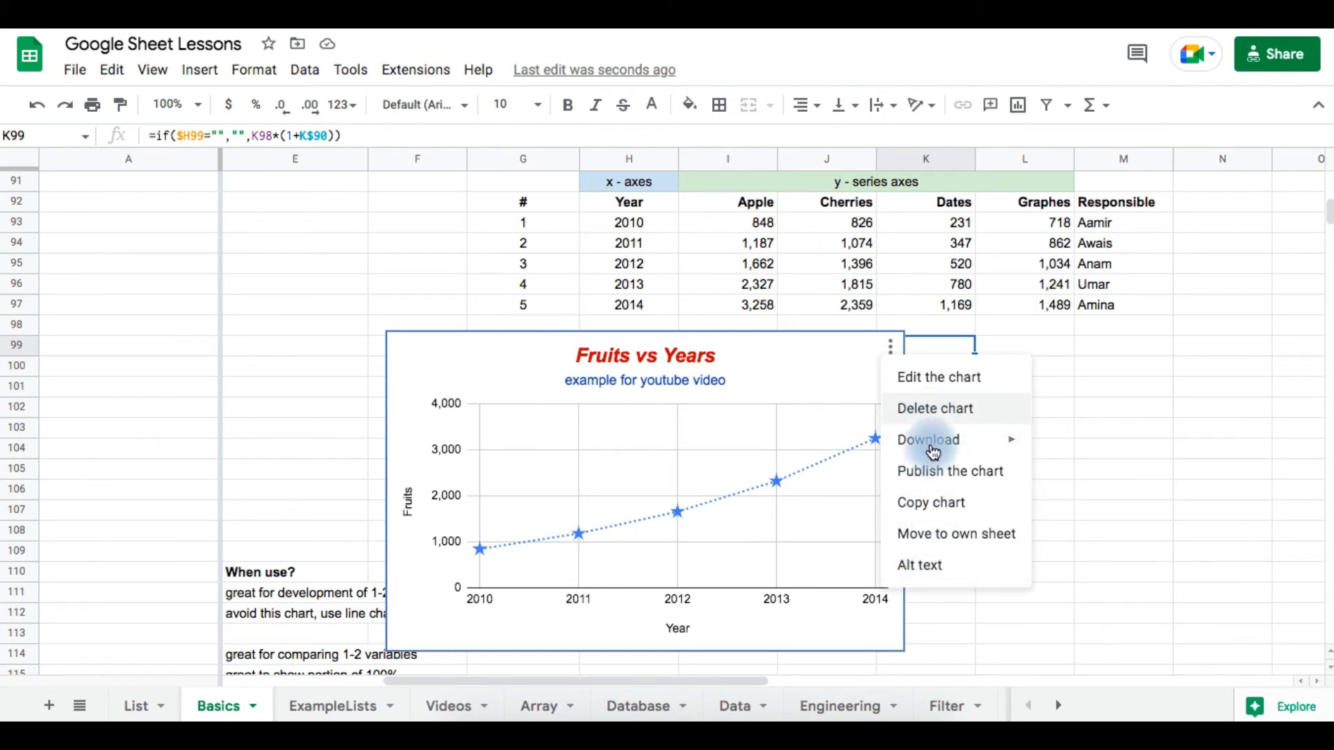
{"action": "left_click", "coordinate": [934, 416]}
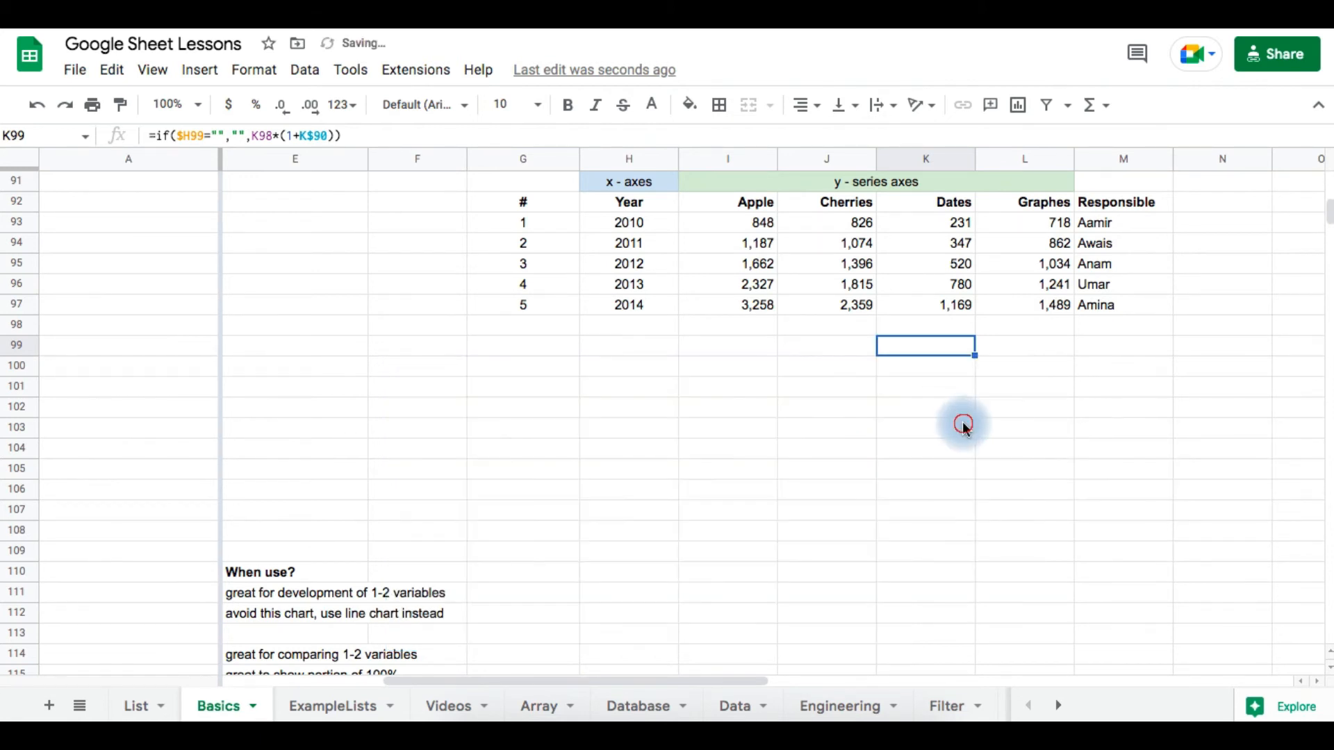
{"action": "left_click", "coordinate": [961, 426]}
Step: Insert a chart from H92:L97, covering the Year, Apple, Cherries, Dates and Graphes columns
{"action": "left_click_drag", "start_coordinate": [638, 213], "coordinate": [1040, 303]}
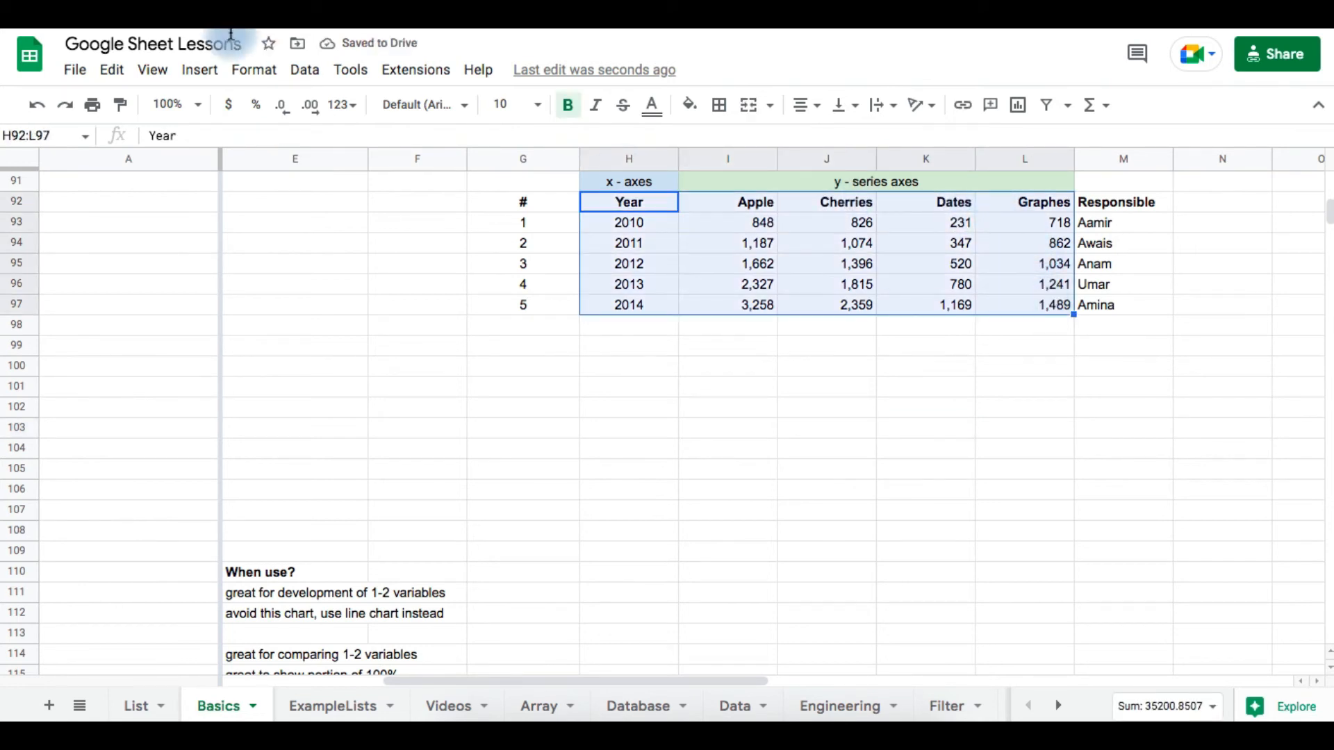
{"action": "left_click", "coordinate": [209, 72]}
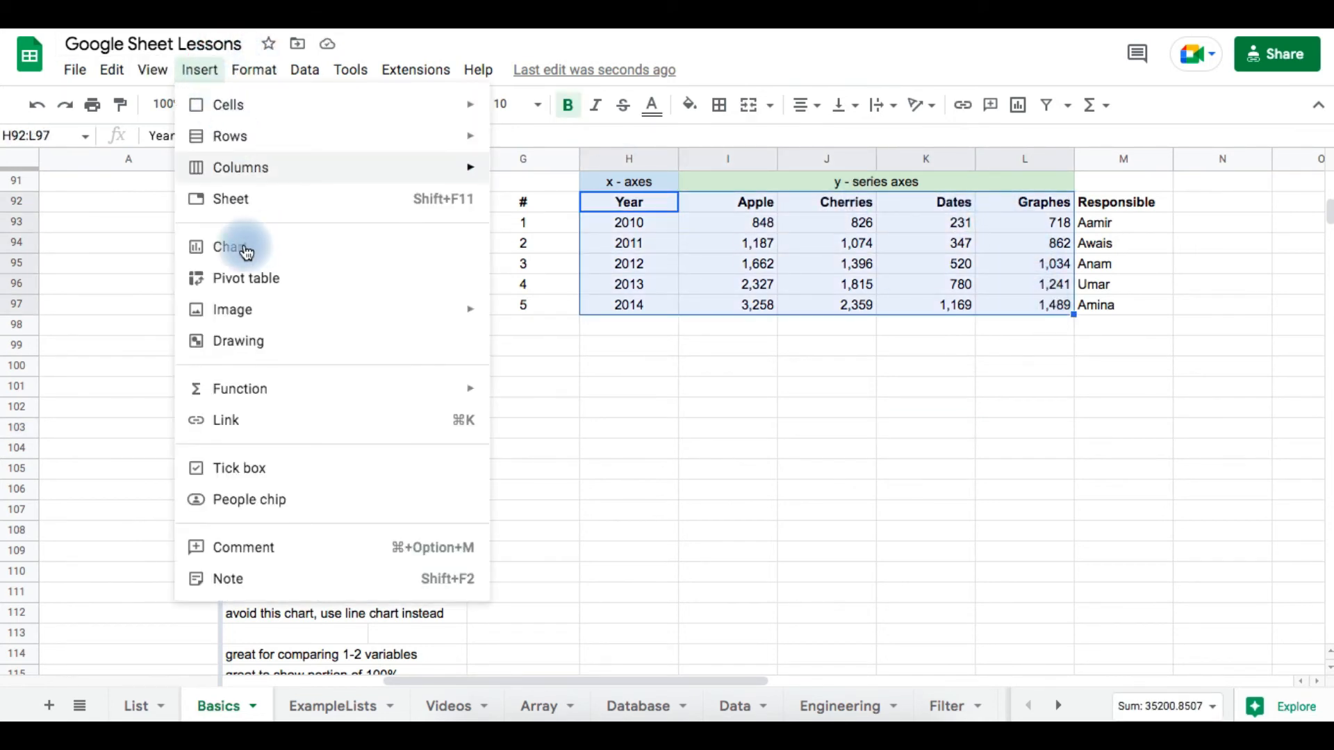
{"action": "left_click", "coordinate": [242, 253]}
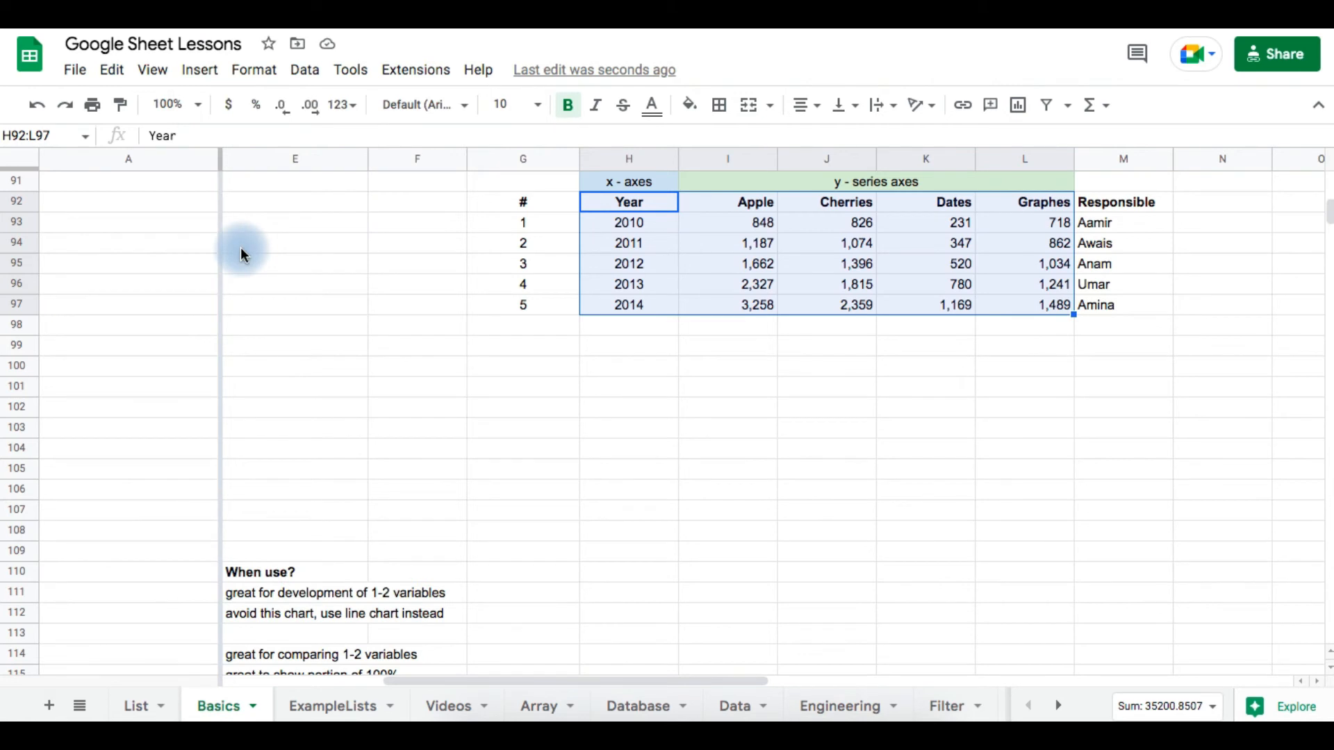
{"action": "left_click_drag", "start_coordinate": [396, 252], "coordinate": [864, 242]}
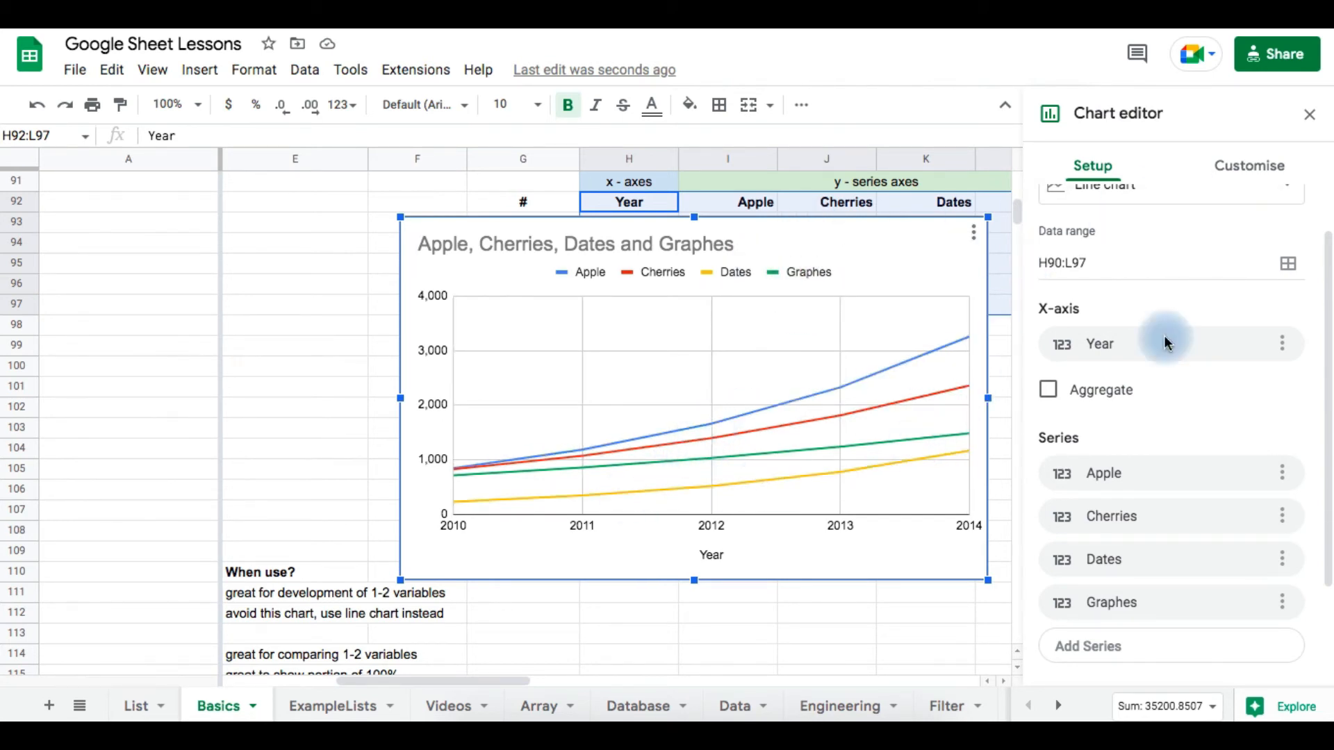
Step: Change the new chart's type from a line chart to a stacked area chart
{"action": "scroll", "coordinate": [1157, 250], "scroll_direction": "up", "scroll_amount": 1}
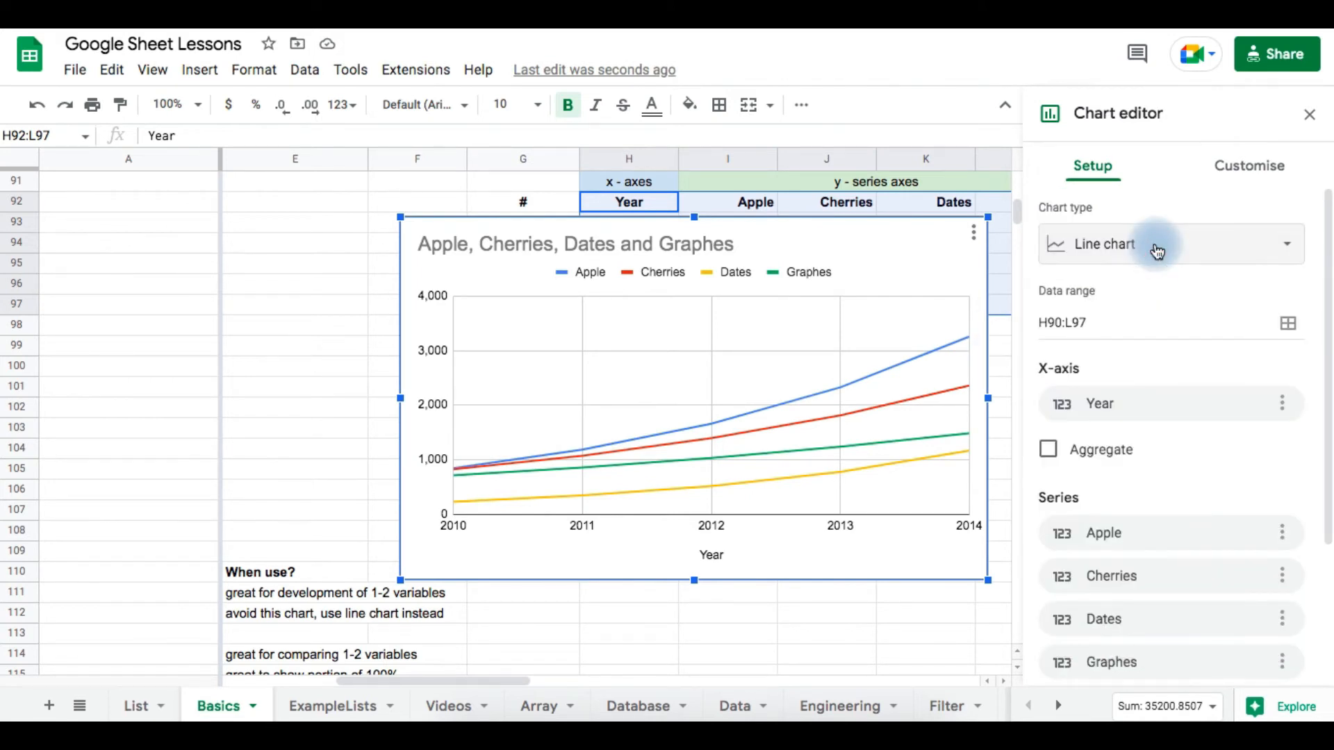
{"action": "left_click", "coordinate": [1157, 246]}
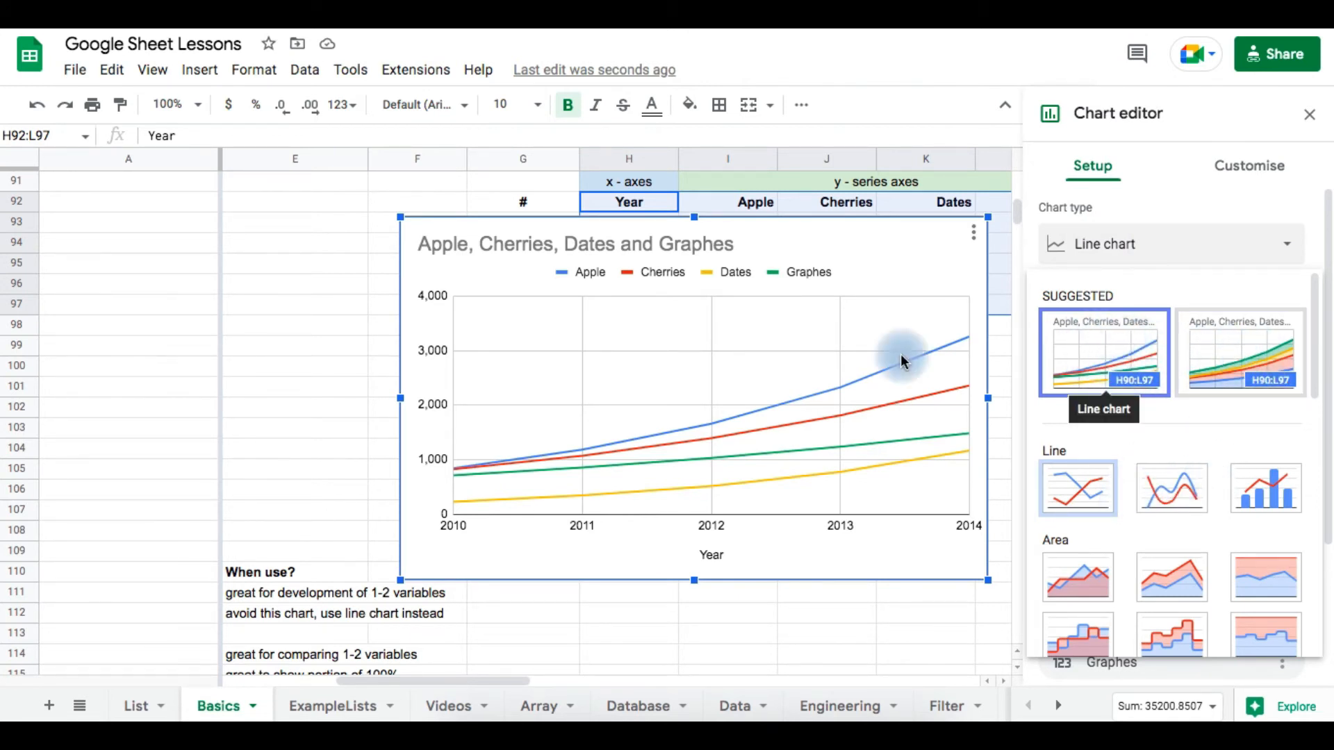
{"action": "left_click", "coordinate": [1245, 359]}
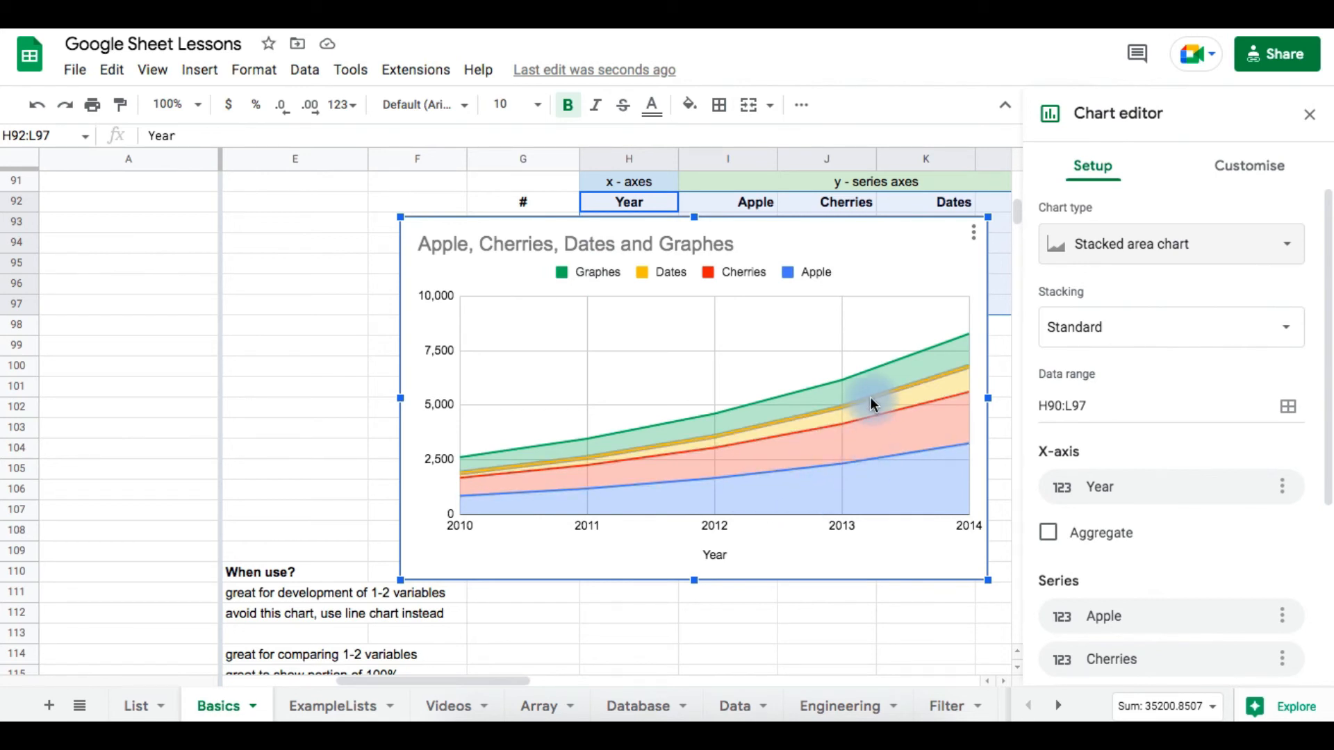
Step: Change the fruit chart's type from stacked area to a column chart
{"action": "left_click", "coordinate": [1153, 244]}
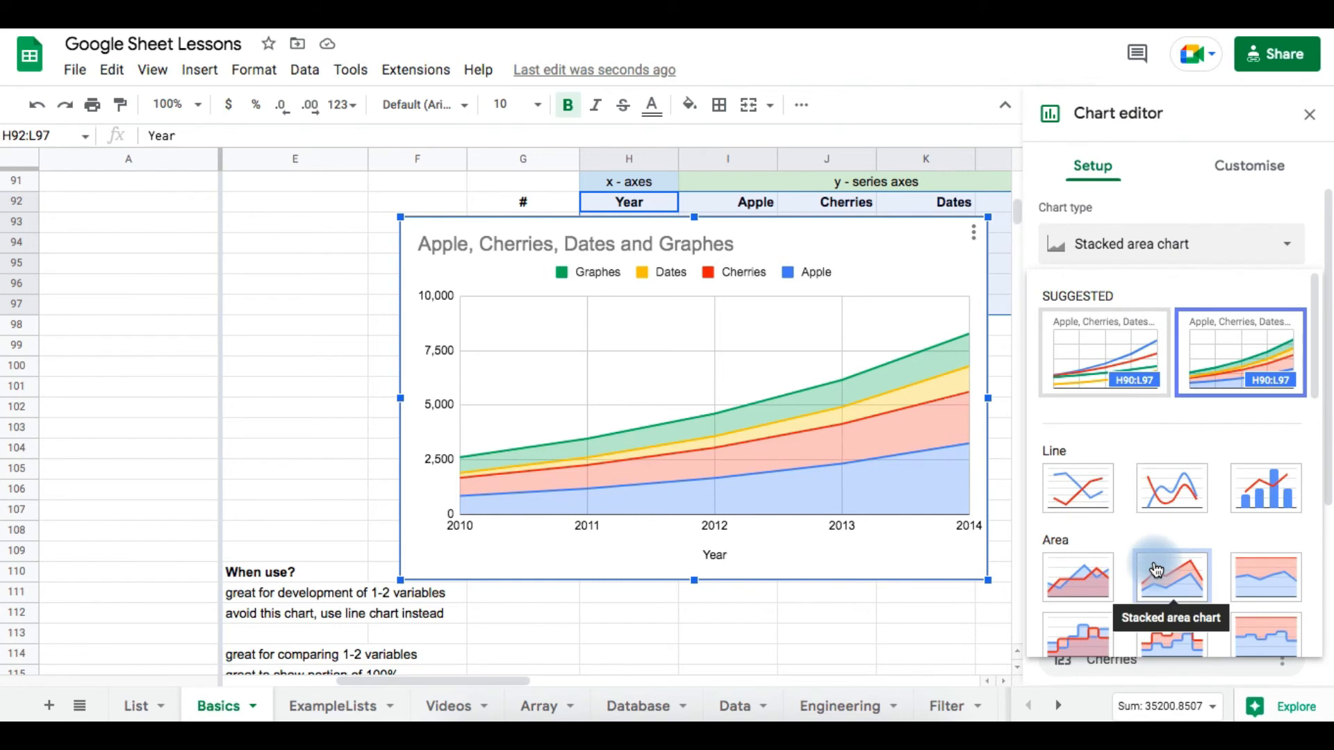
{"action": "scroll", "coordinate": [1156, 571], "scroll_direction": "down", "scroll_amount": 3}
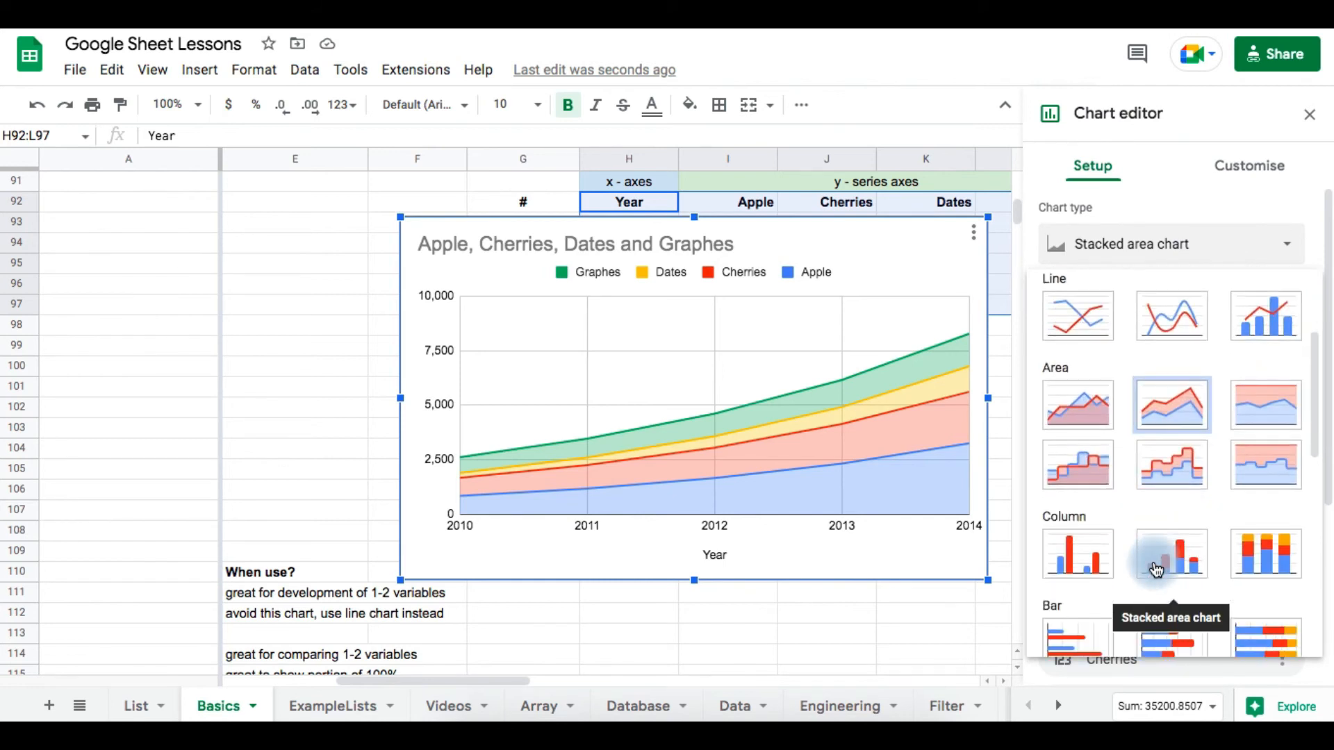
{"action": "left_click", "coordinate": [1079, 556]}
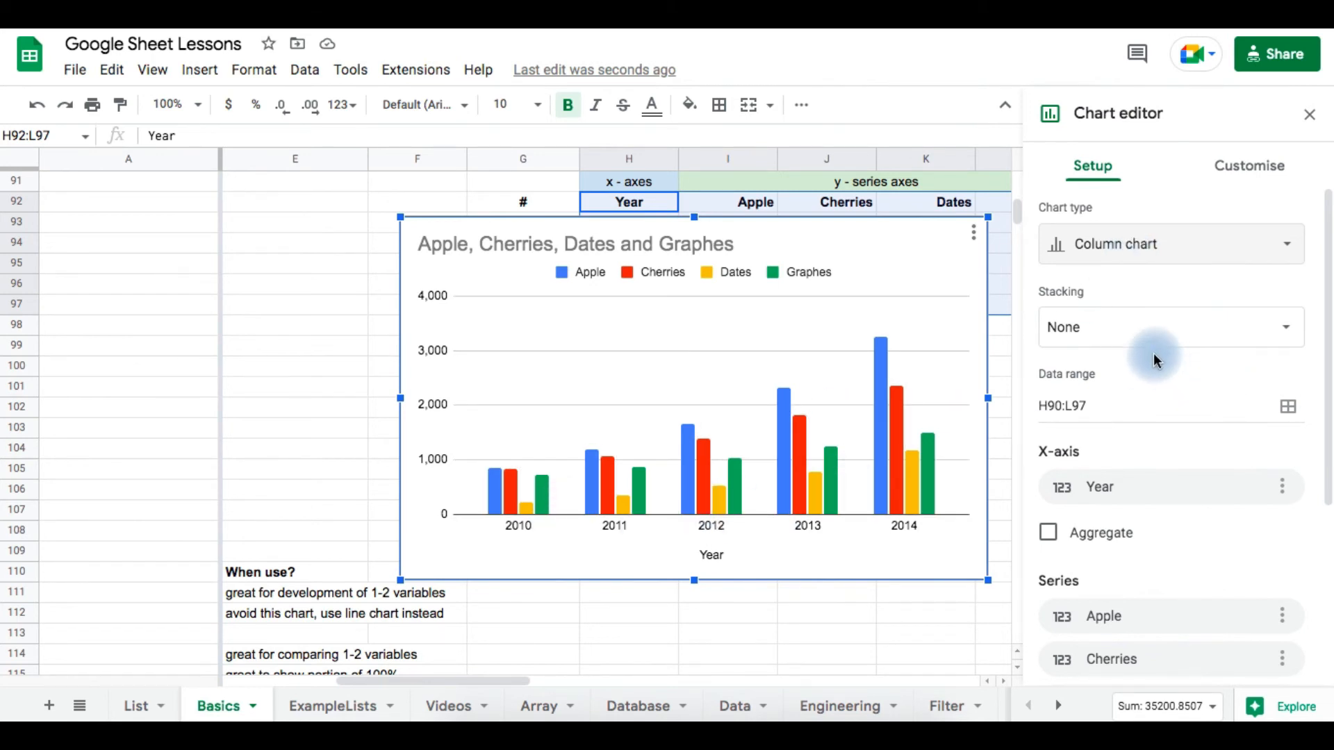
Step: Change the fruit chart's type from column to a pie chart
{"action": "left_click", "coordinate": [1118, 259]}
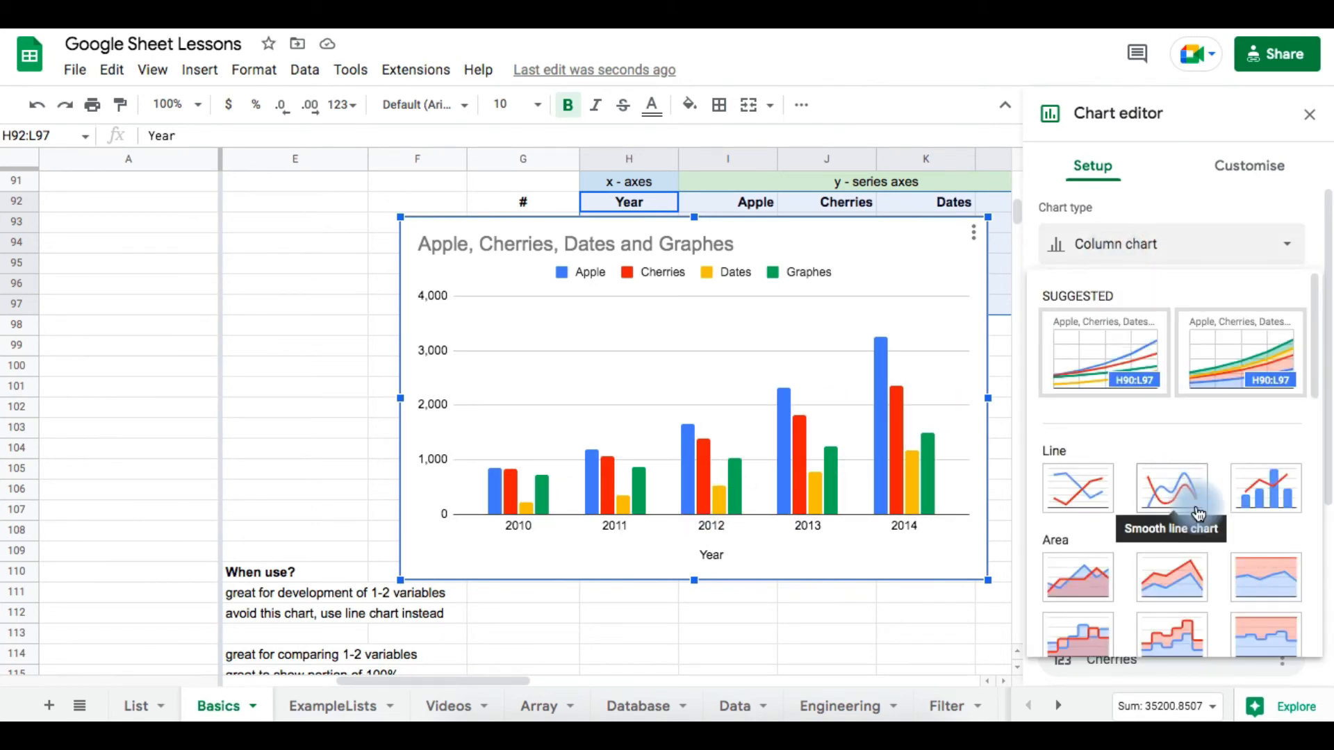
{"action": "scroll", "coordinate": [1181, 512], "scroll_direction": "down", "scroll_amount": 4}
{"action": "scroll", "coordinate": [1198, 513], "scroll_direction": "down", "scroll_amount": 3}
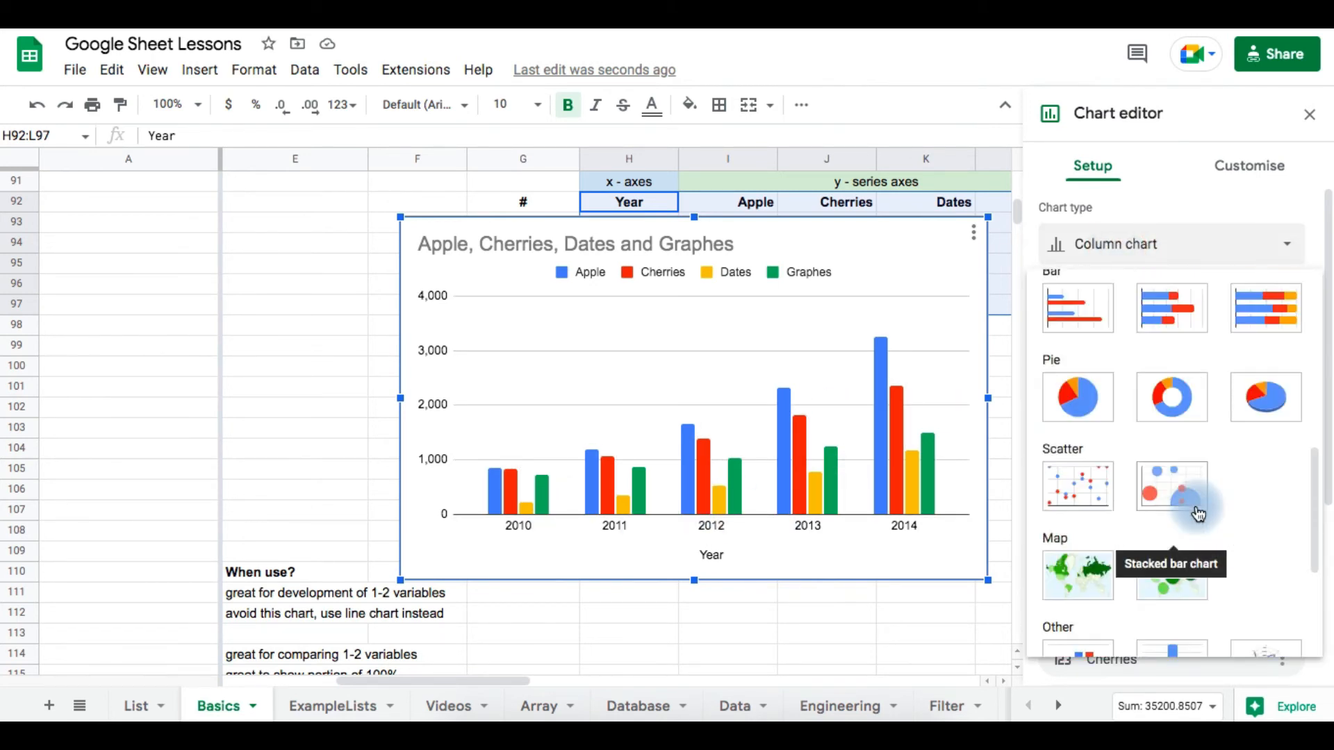
{"action": "left_click", "coordinate": [1079, 398]}
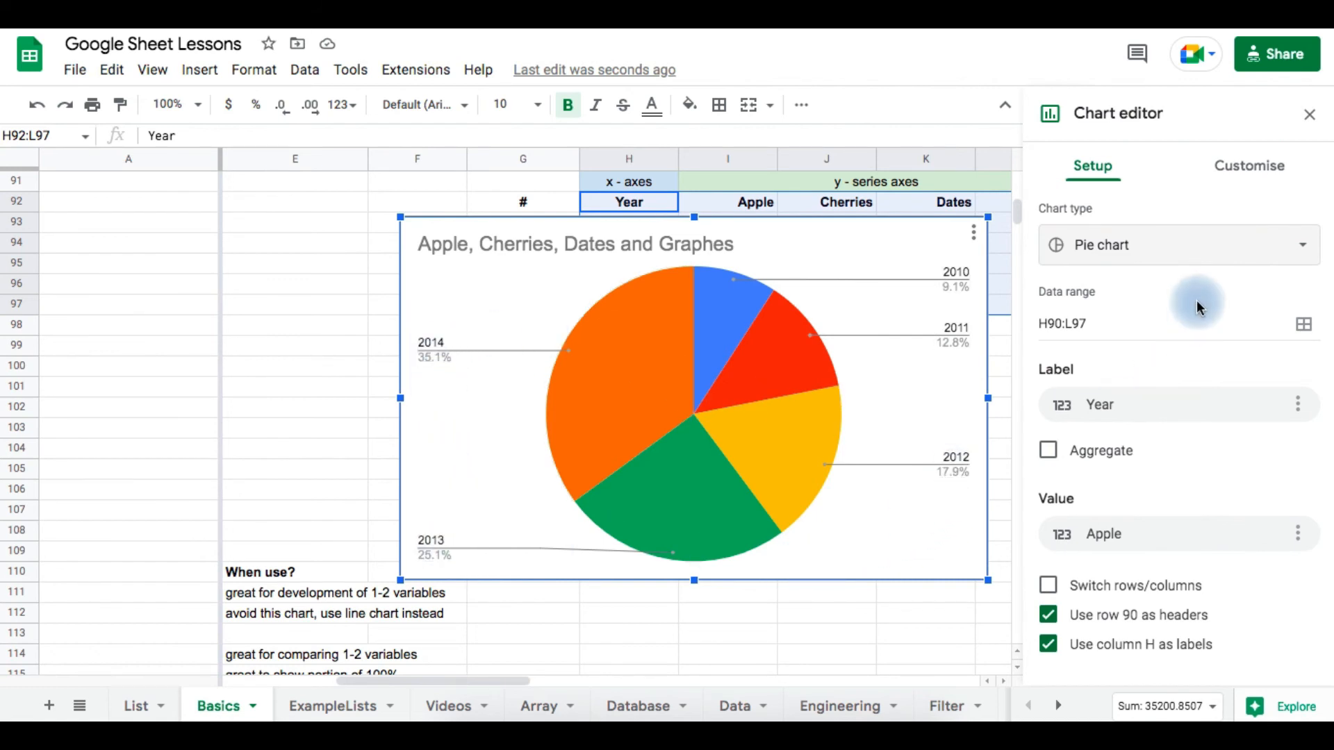
Step: Switch the pie chart to a doughnut chart, followed by a gauge chart
{"action": "left_click", "coordinate": [1181, 245]}
{"action": "scroll", "coordinate": [1310, 545], "scroll_direction": "down", "scroll_amount": 2}
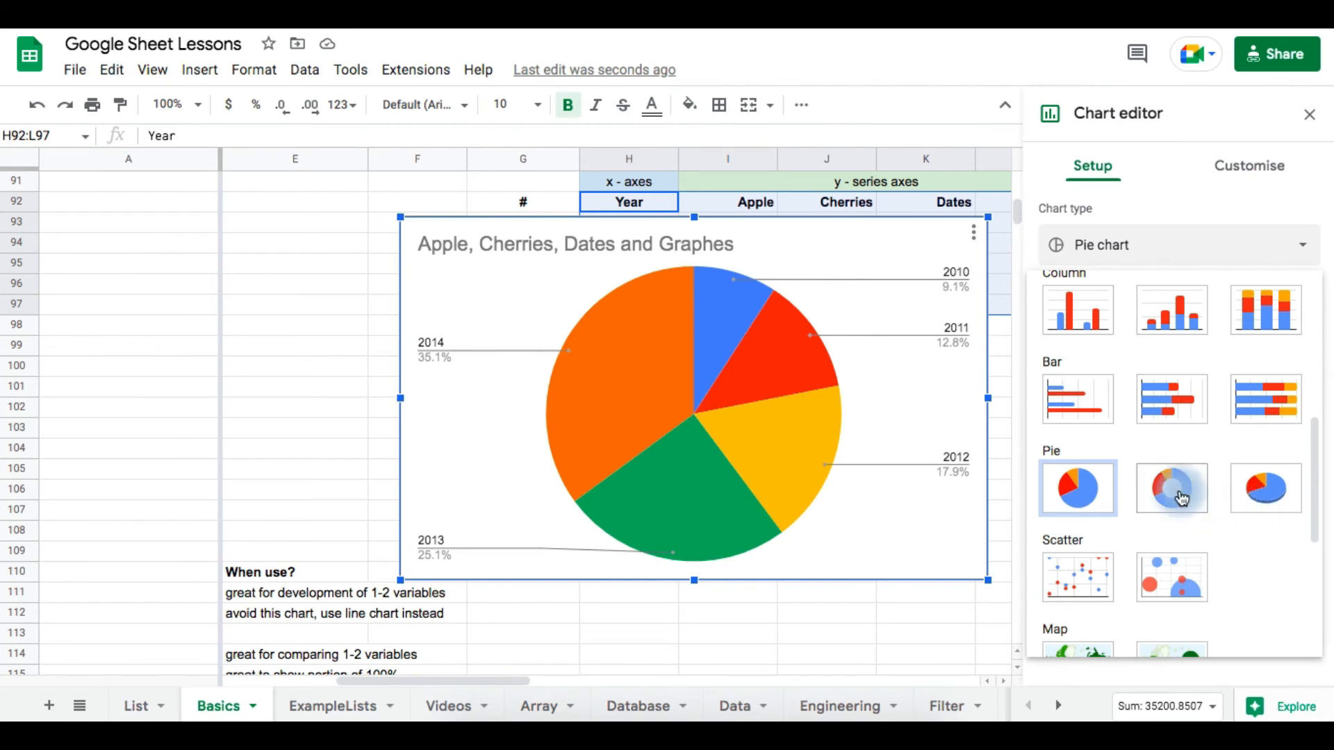
{"action": "left_click", "coordinate": [1180, 498]}
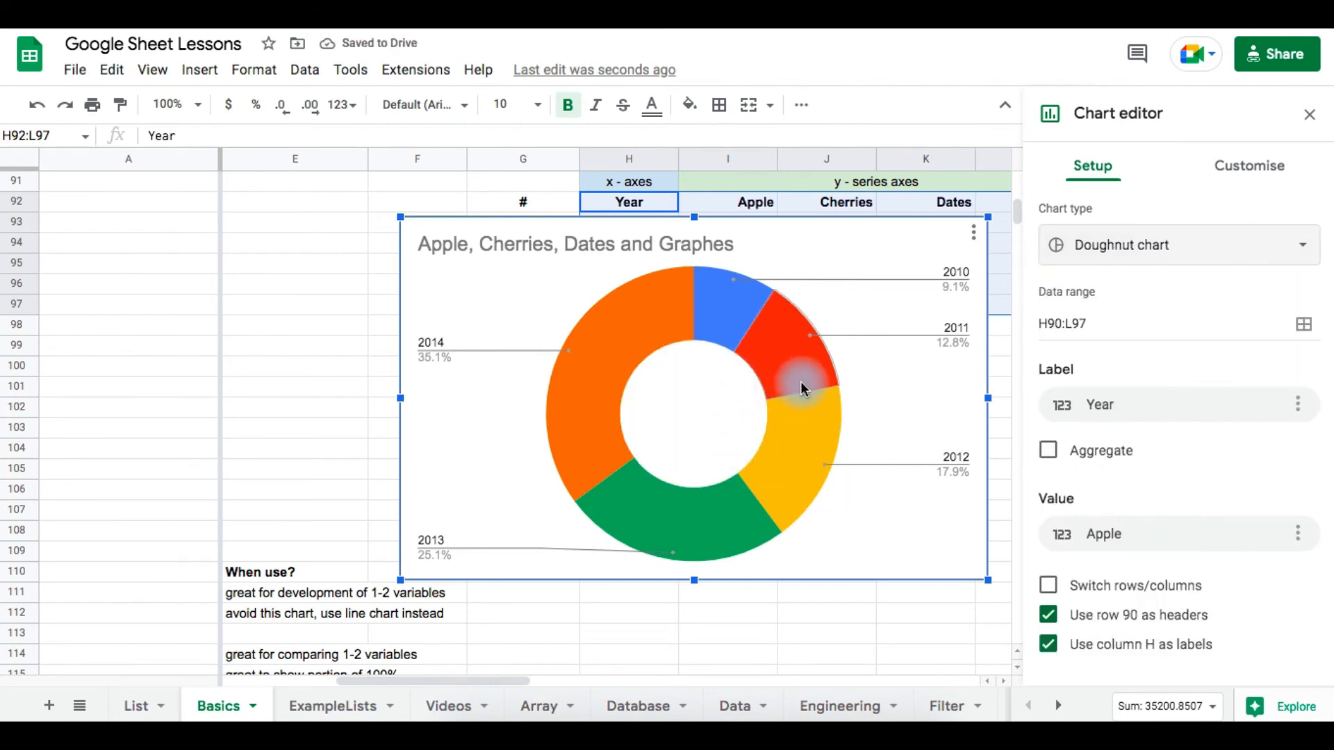
{"action": "left_click", "coordinate": [1179, 245]}
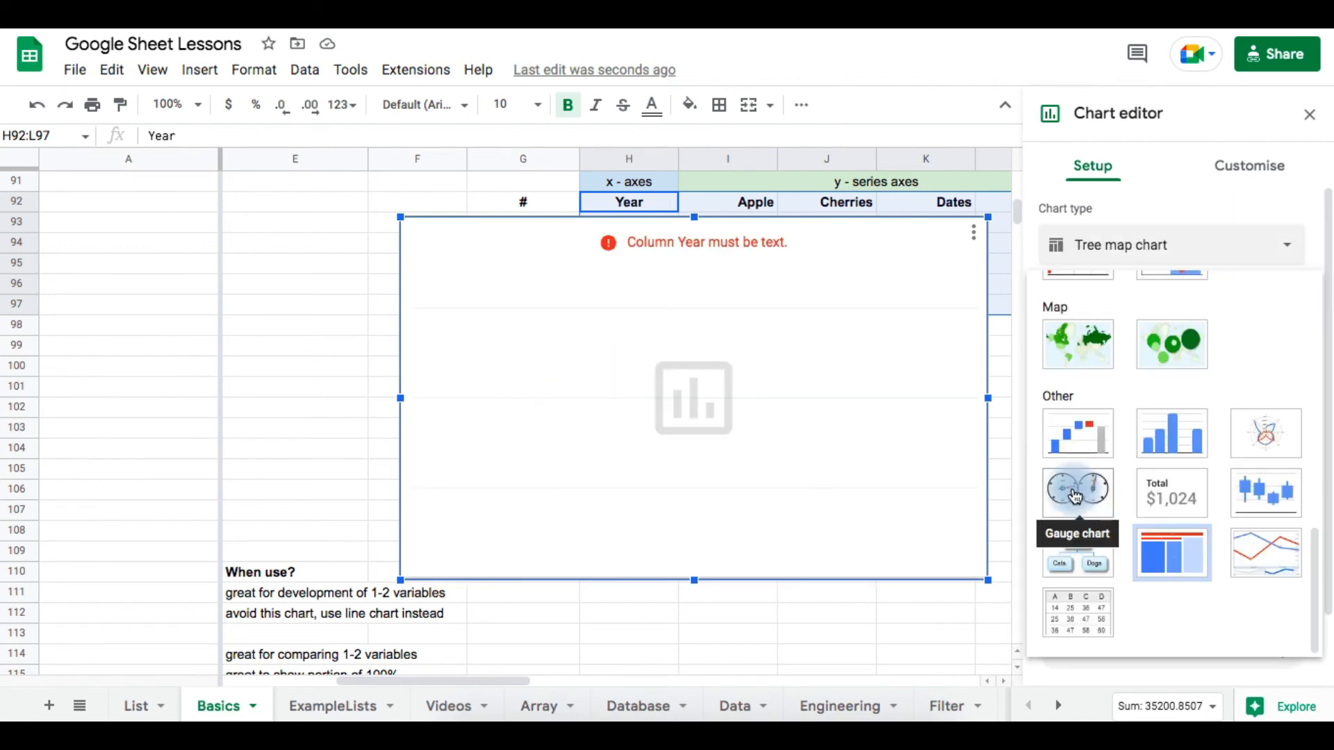
{"action": "left_click", "coordinate": [1086, 495]}
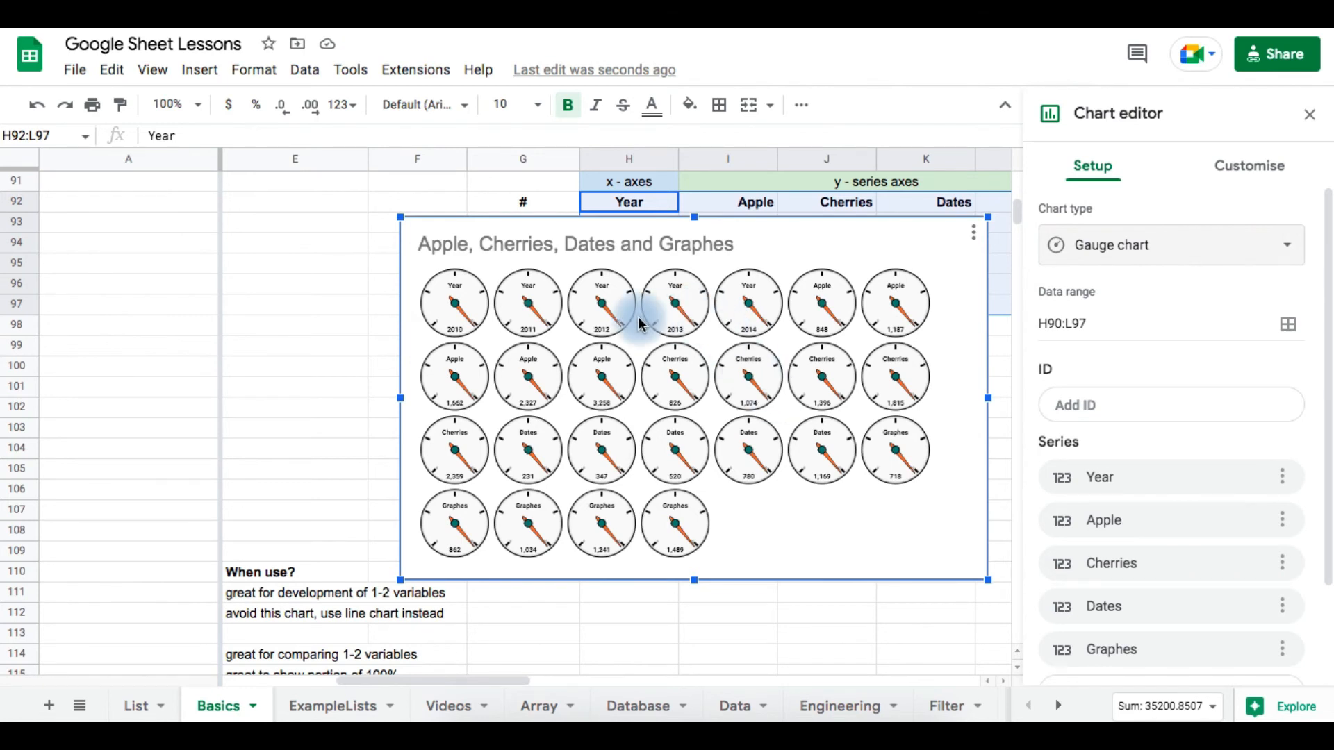
Step: Change the fruit chart to a table chart and reposition it lower on the sheet, starting around row 97
{"action": "left_click", "coordinate": [1128, 259]}
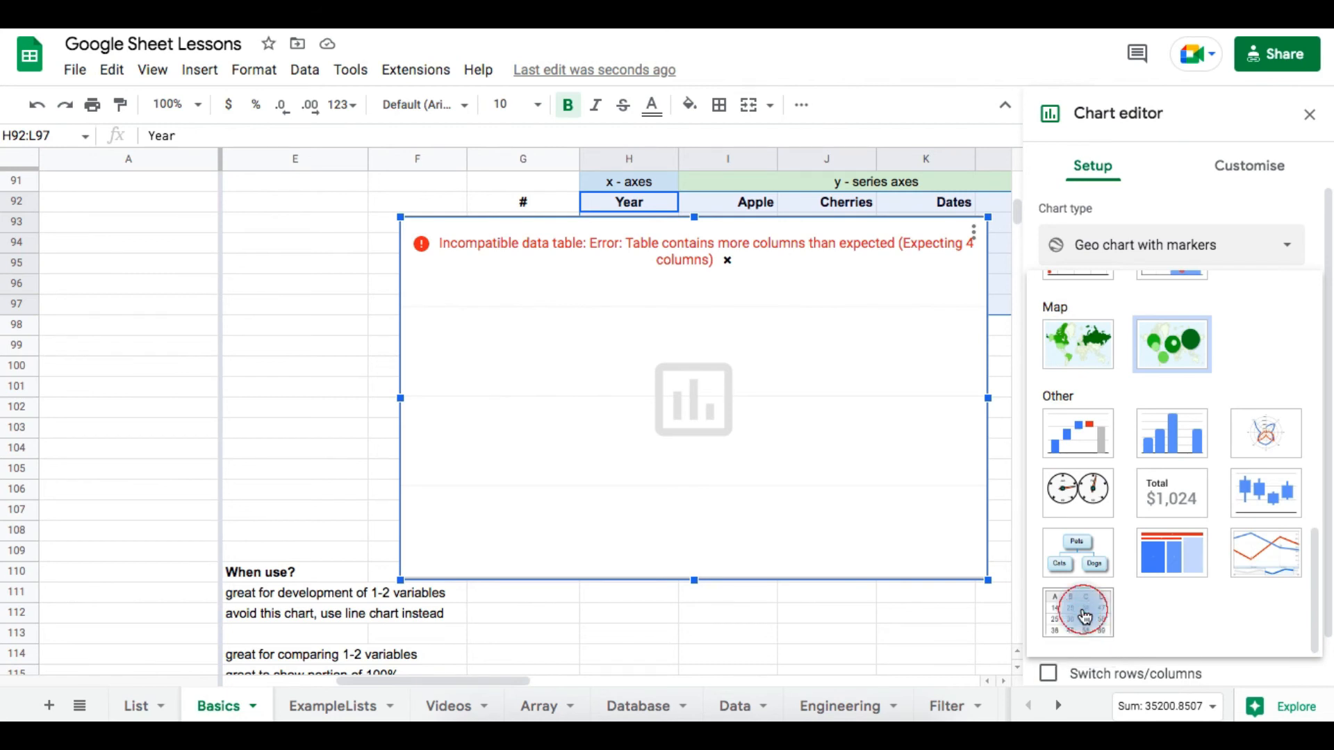
{"action": "left_click", "coordinate": [1085, 616]}
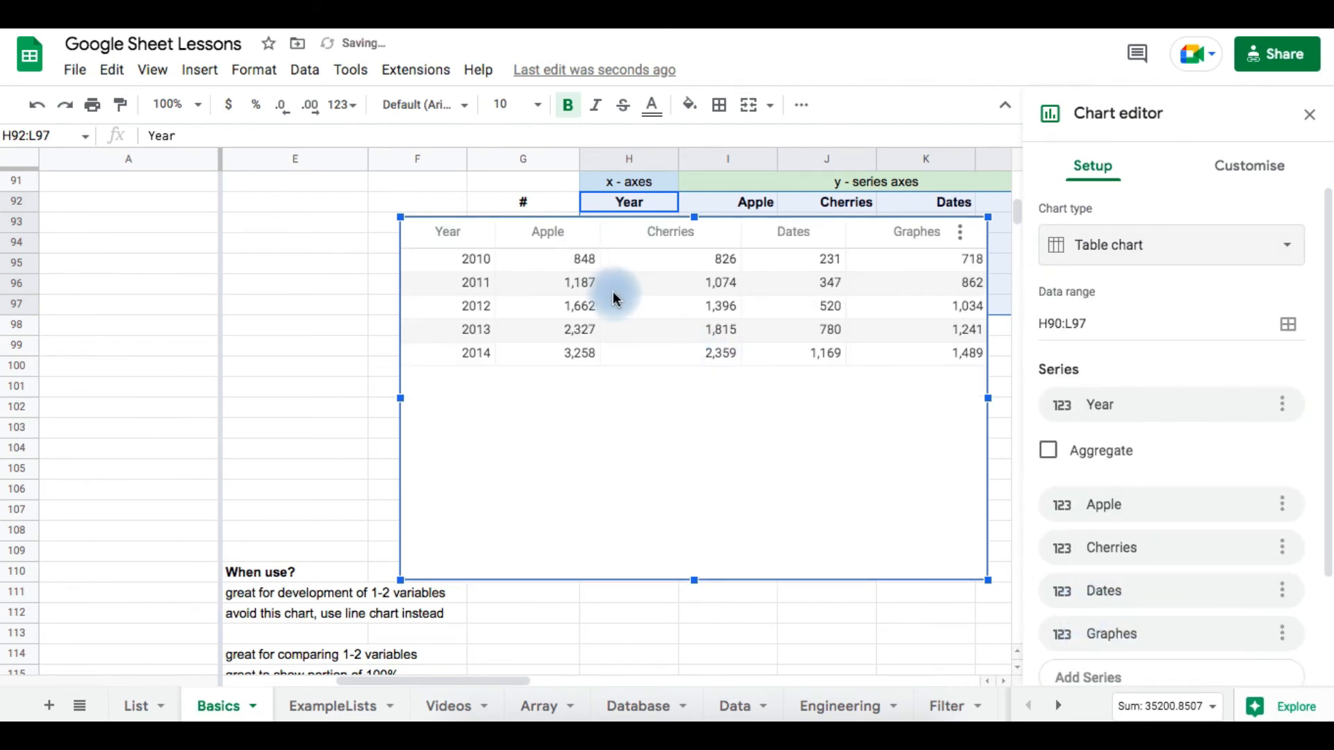
{"action": "left_click_drag", "start_coordinate": [723, 219], "coordinate": [729, 379]}
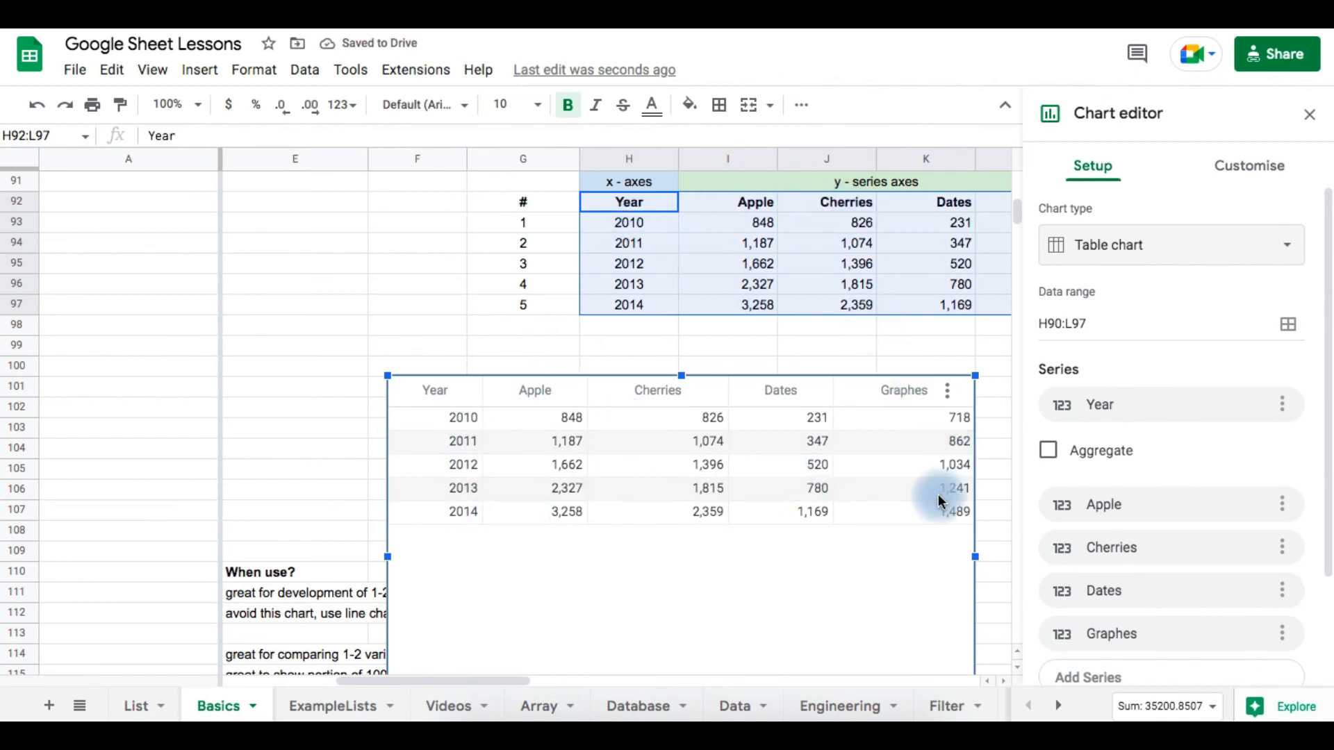
{"action": "left_click_drag", "start_coordinate": [914, 566], "coordinate": [867, 458]}
Step: Change the fruit chart's type from table to a bubble chart
{"action": "left_click", "coordinate": [1123, 270]}
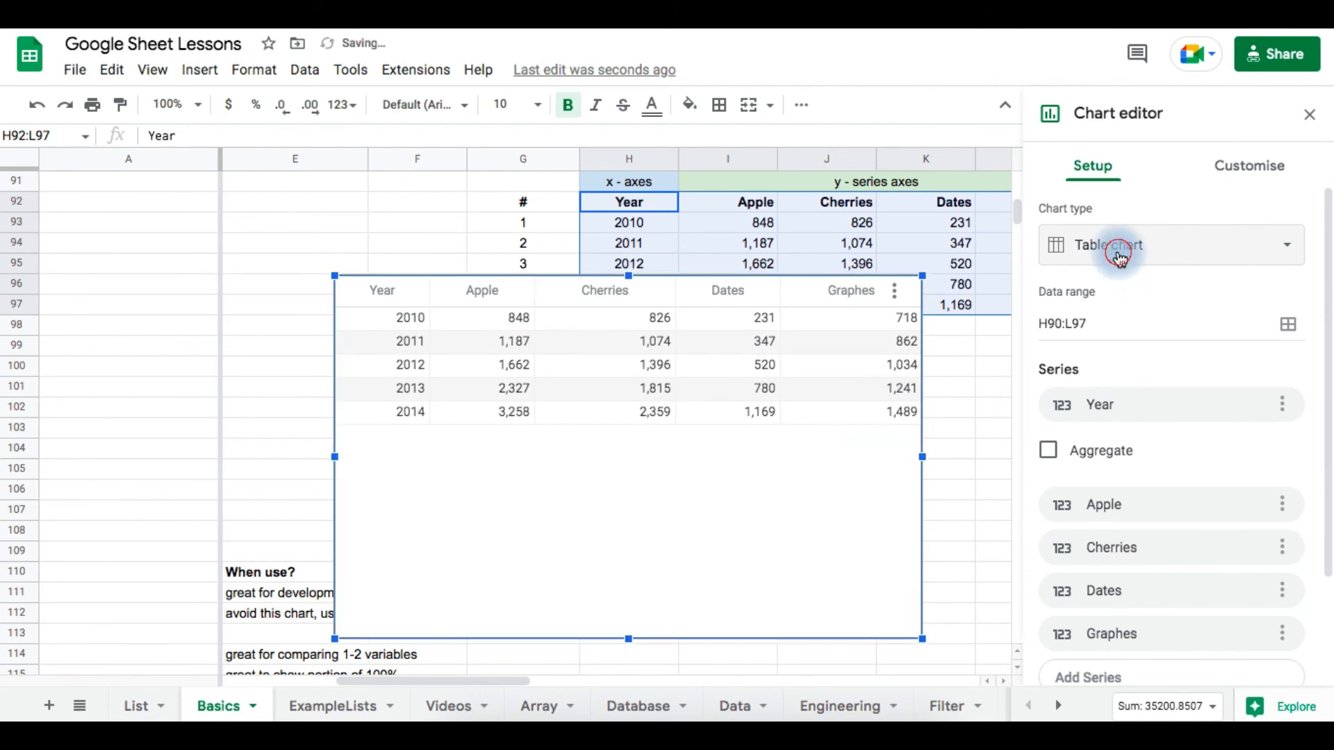
{"action": "scroll", "coordinate": [1271, 464], "scroll_direction": "down", "scroll_amount": 2}
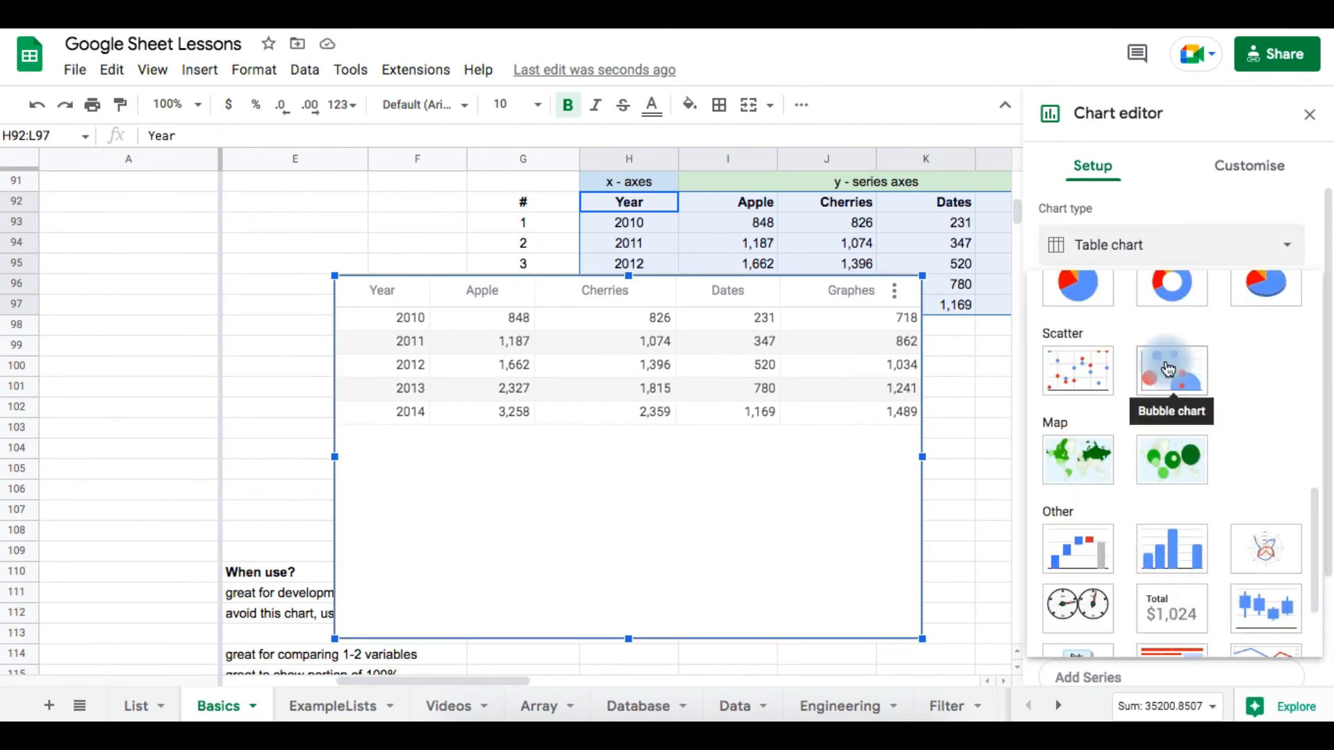
{"action": "left_click", "coordinate": [1174, 370]}
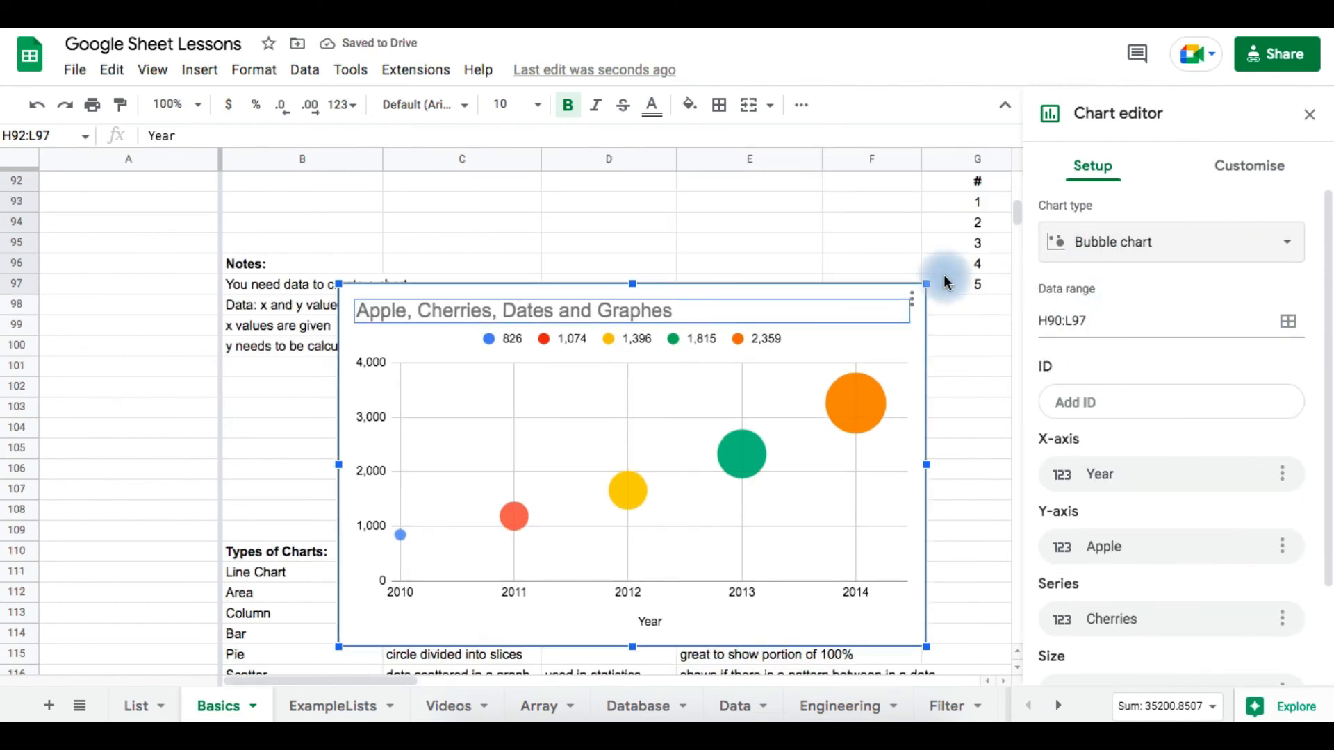
Step: Change the fruit chart's type from bubble to a waterfall chart
{"action": "left_click", "coordinate": [1153, 246]}
{"action": "scroll", "coordinate": [1174, 529], "scroll_direction": "down", "scroll_amount": 4}
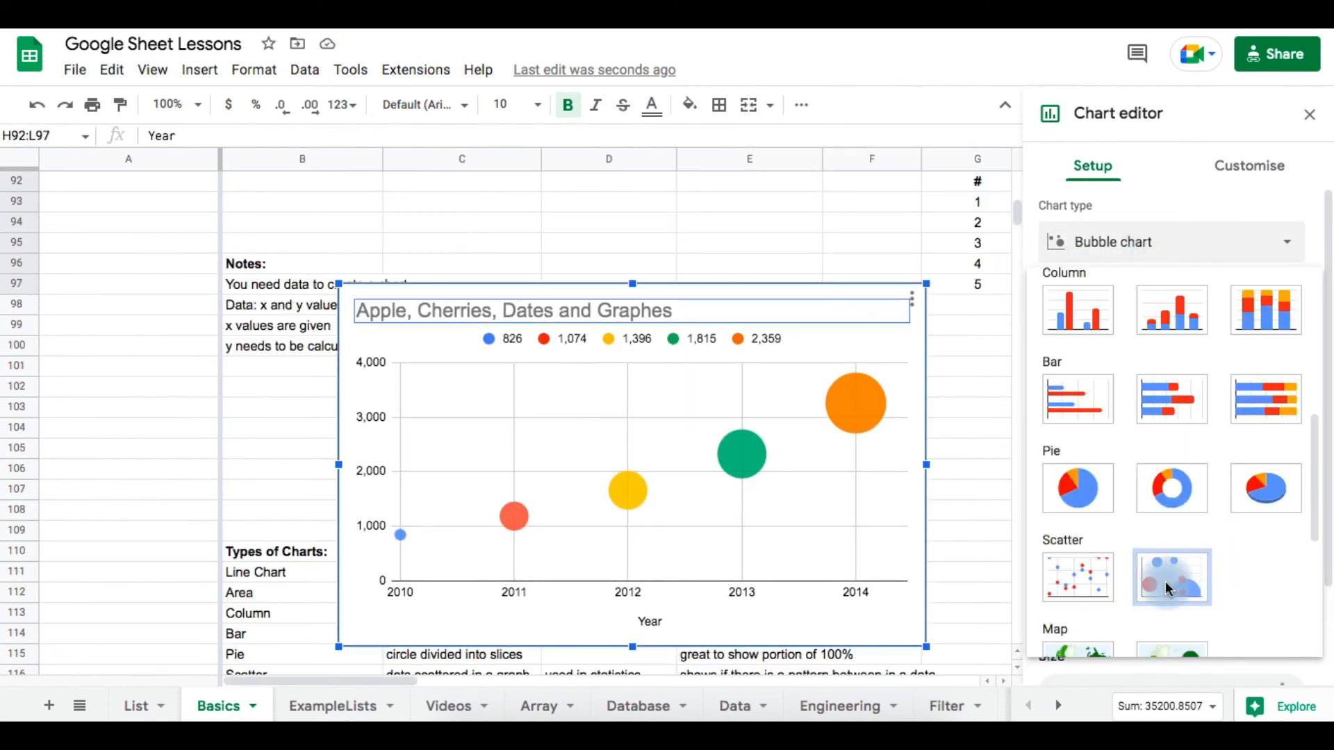
{"action": "scroll", "coordinate": [1174, 584], "scroll_direction": "down", "scroll_amount": 4}
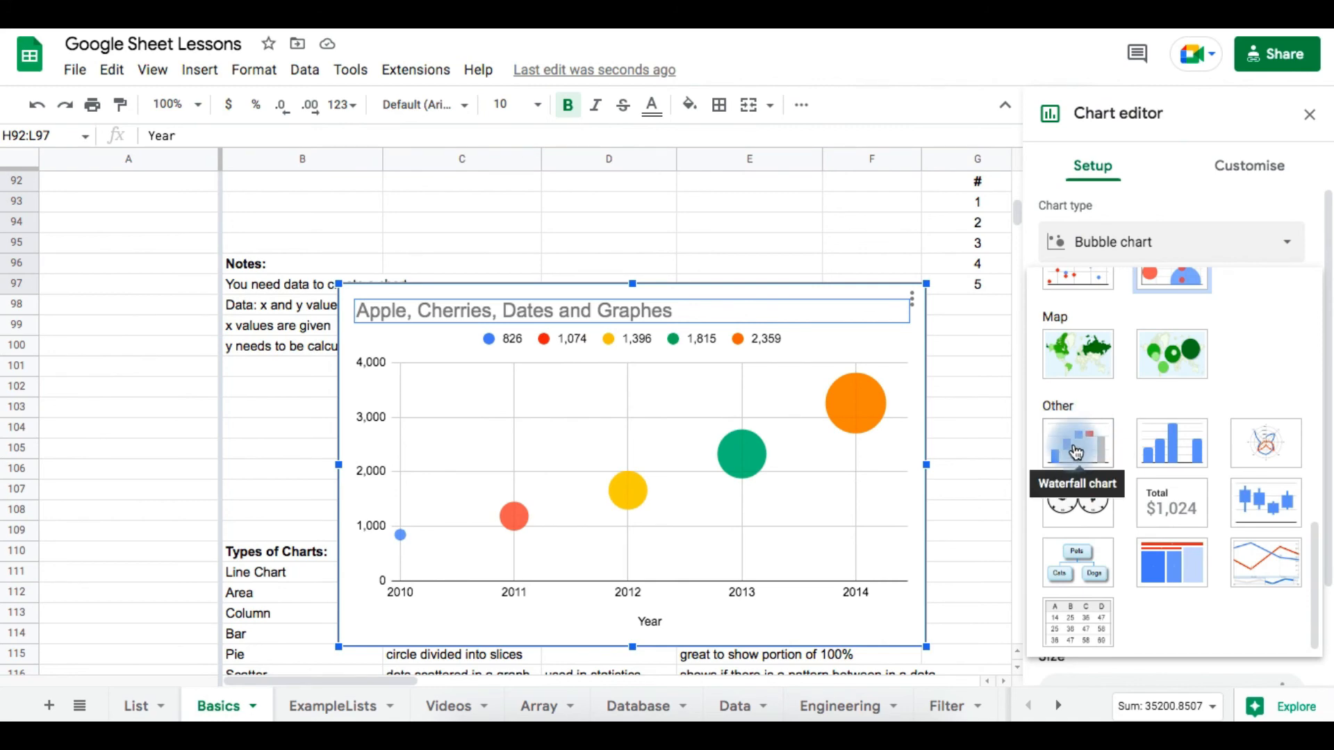
{"action": "left_click", "coordinate": [1076, 455]}
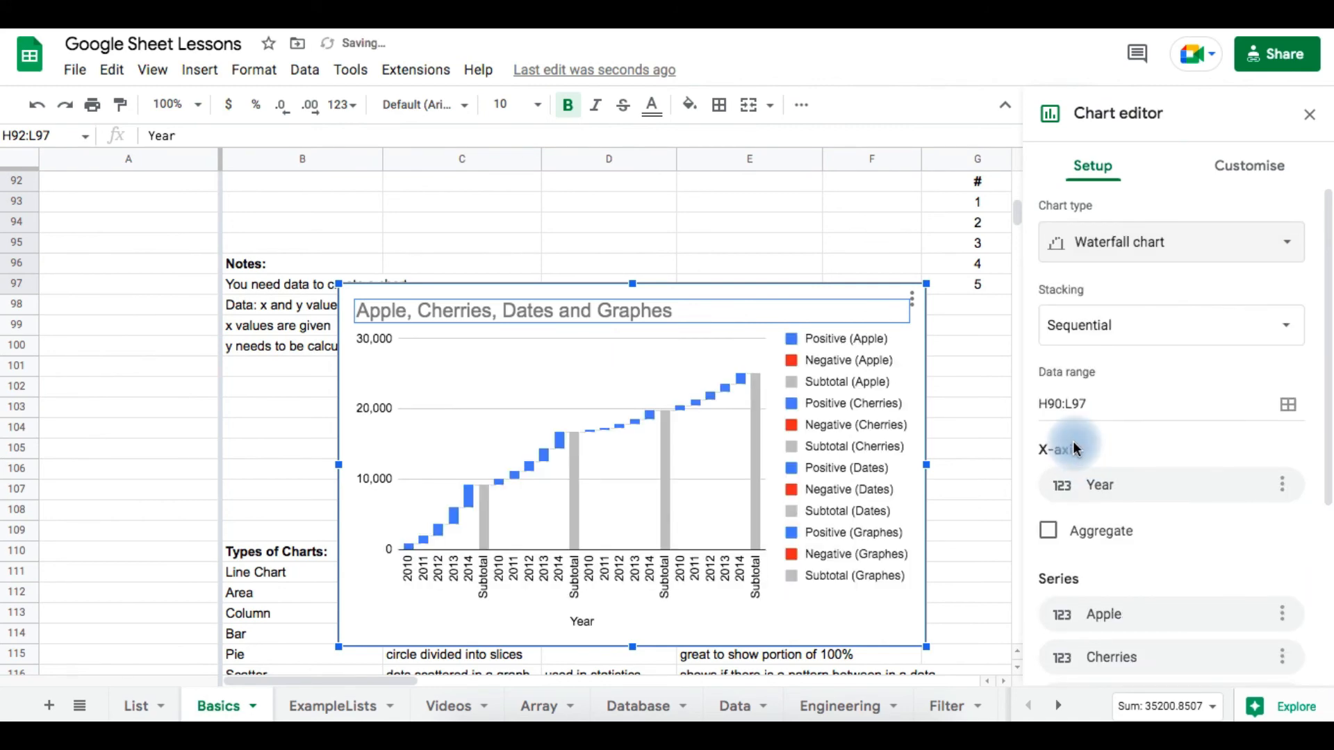
Step: Change the fruit chart's type from waterfall to a radar chart
{"action": "left_click", "coordinate": [1157, 244]}
{"action": "scroll", "coordinate": [1161, 430], "scroll_direction": "down", "scroll_amount": 10}
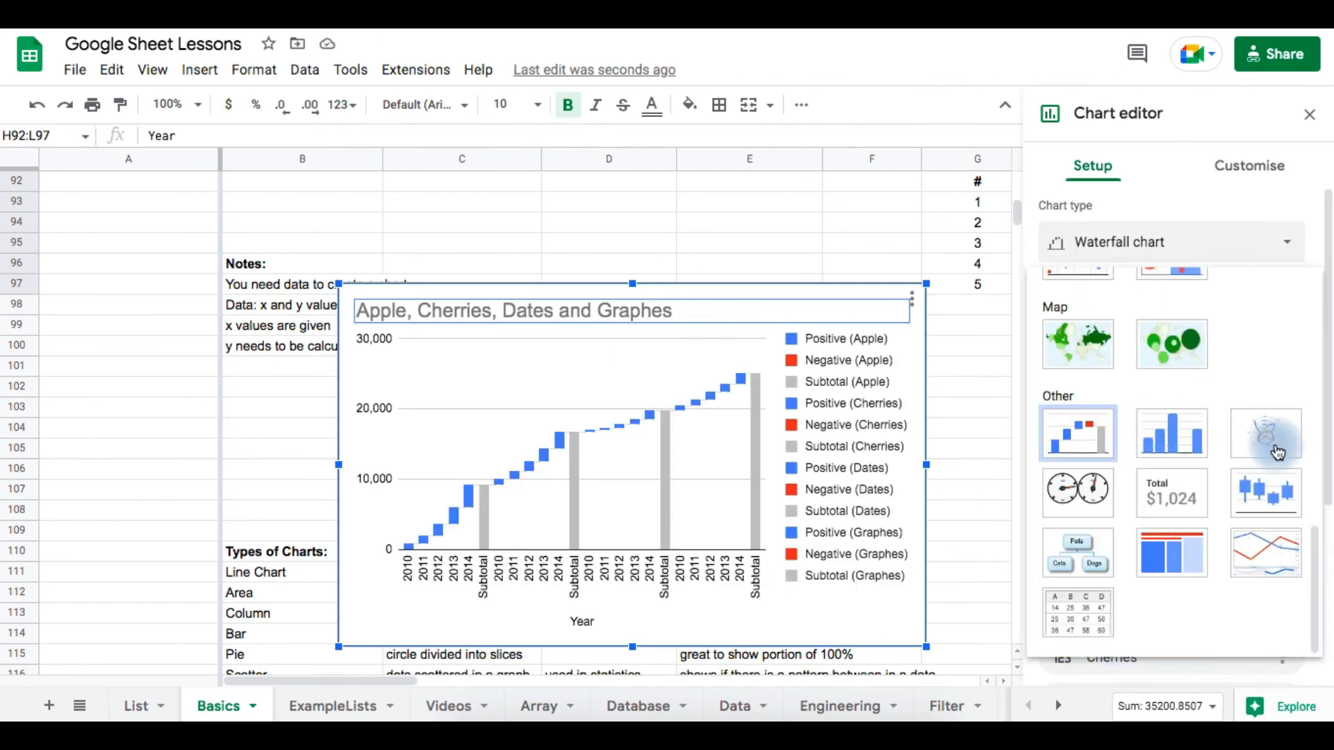
{"action": "left_click", "coordinate": [1266, 441]}
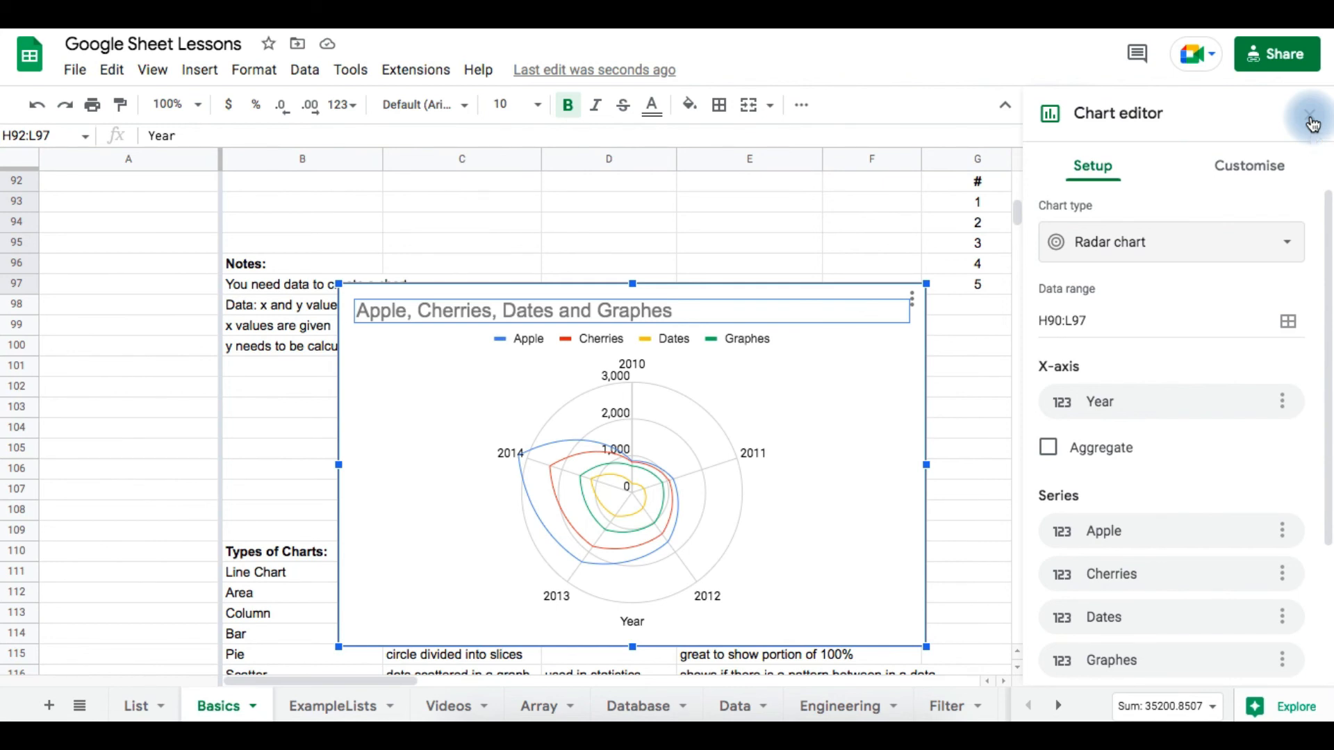
Step: Examine the customisation settings for the radar chart's legend and its chart and axis titles
{"action": "left_click", "coordinate": [603, 345]}
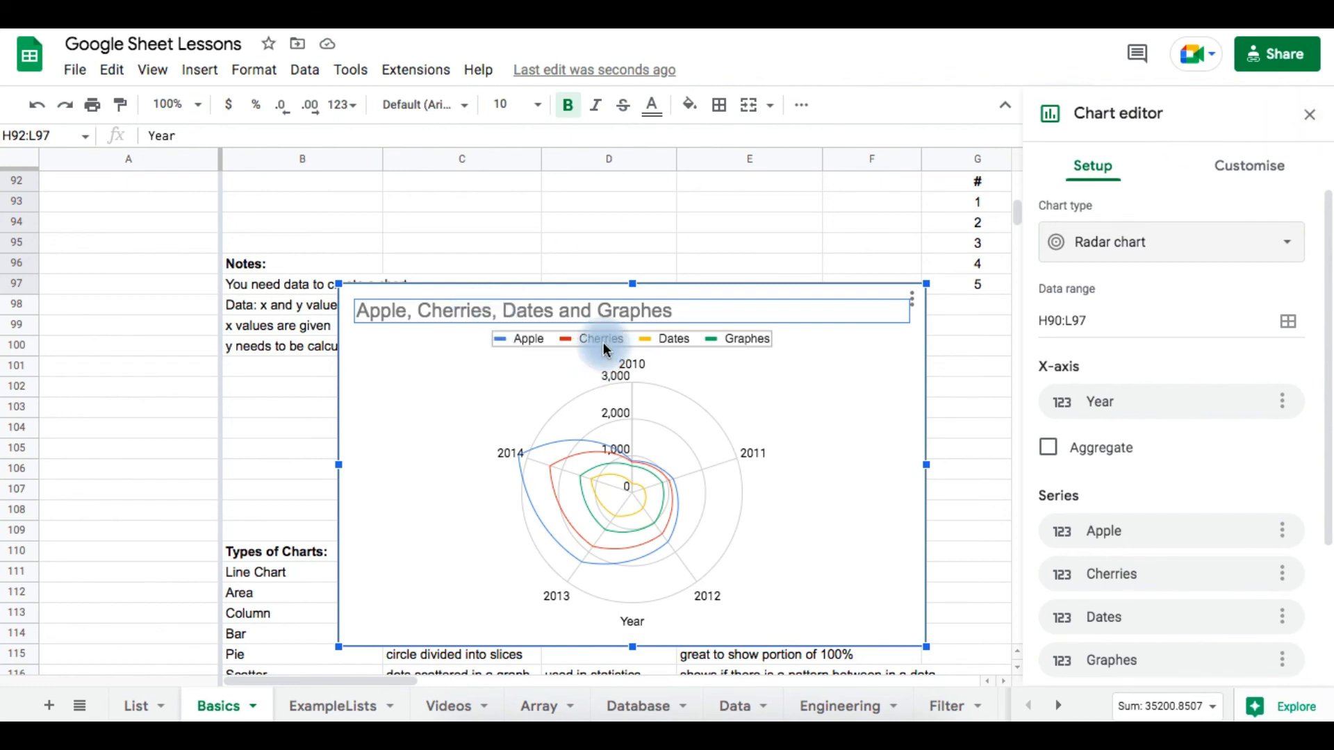
{"action": "double_click", "coordinate": [605, 347]}
{"action": "left_click", "coordinate": [759, 460]}
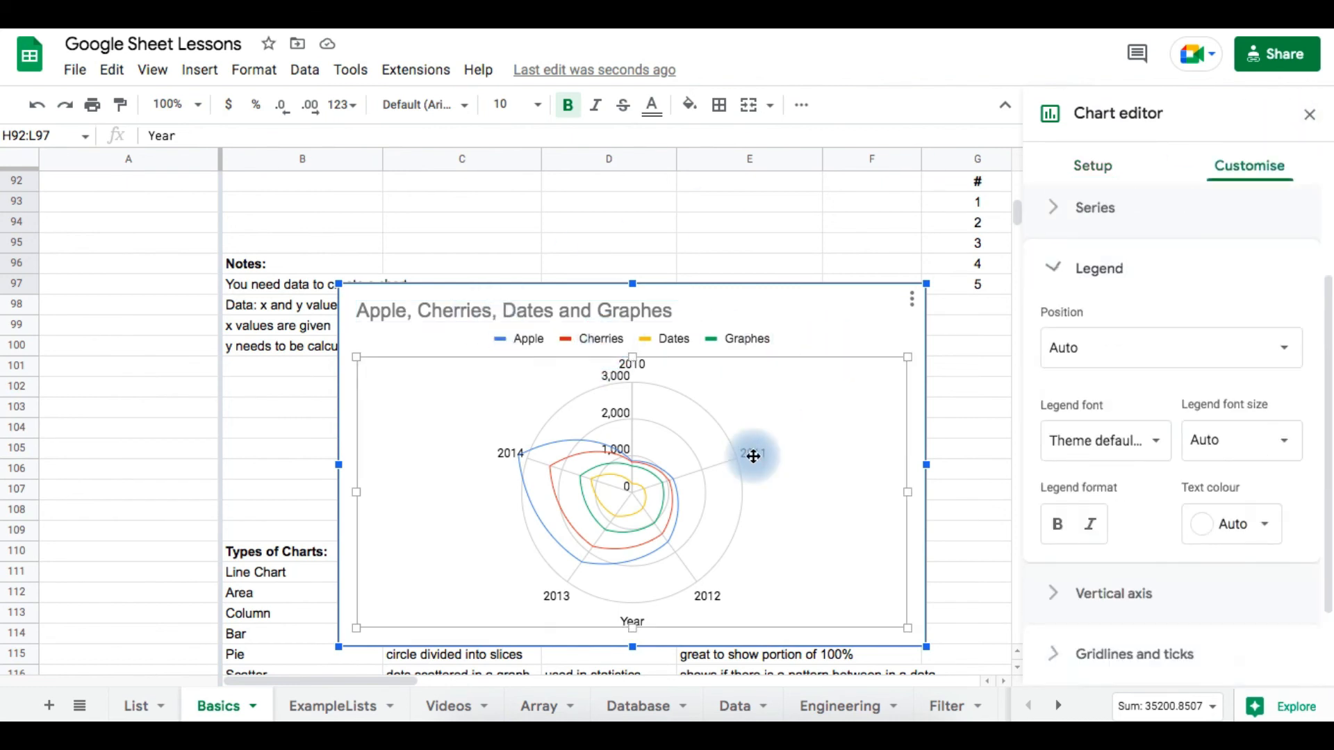
{"action": "left_click", "coordinate": [1180, 248]}
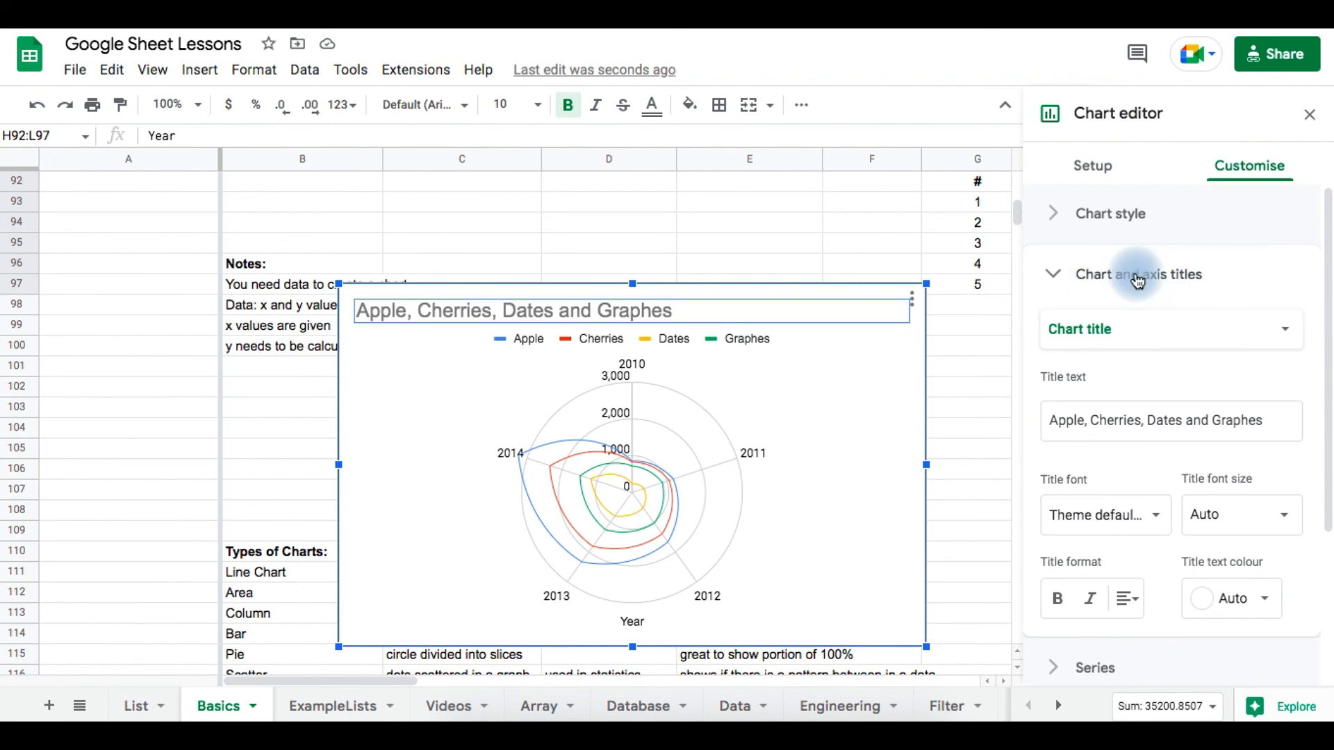
{"action": "left_click", "coordinate": [719, 344]}
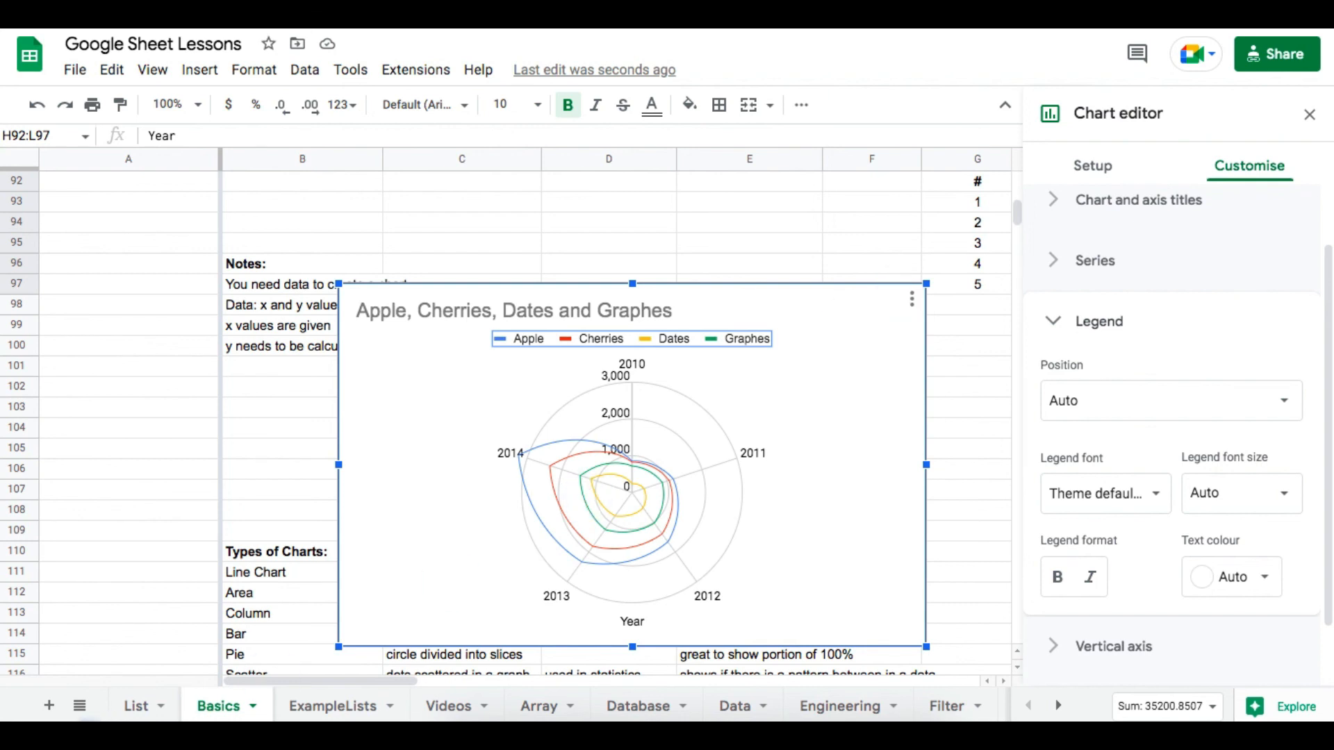
Step: Open the List sheet and look over its formula names, syntax and types
{"action": "left_click", "coordinate": [136, 705]}
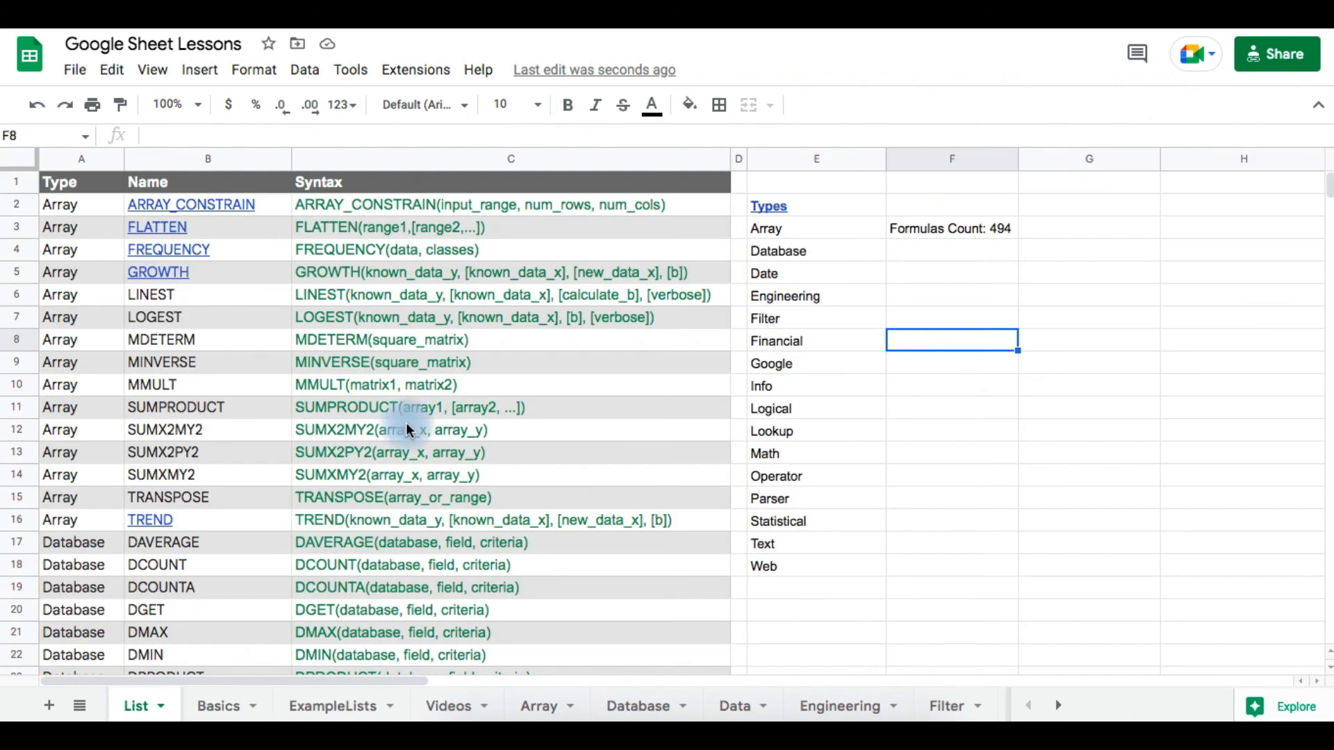
{"action": "left_click", "coordinate": [204, 322]}
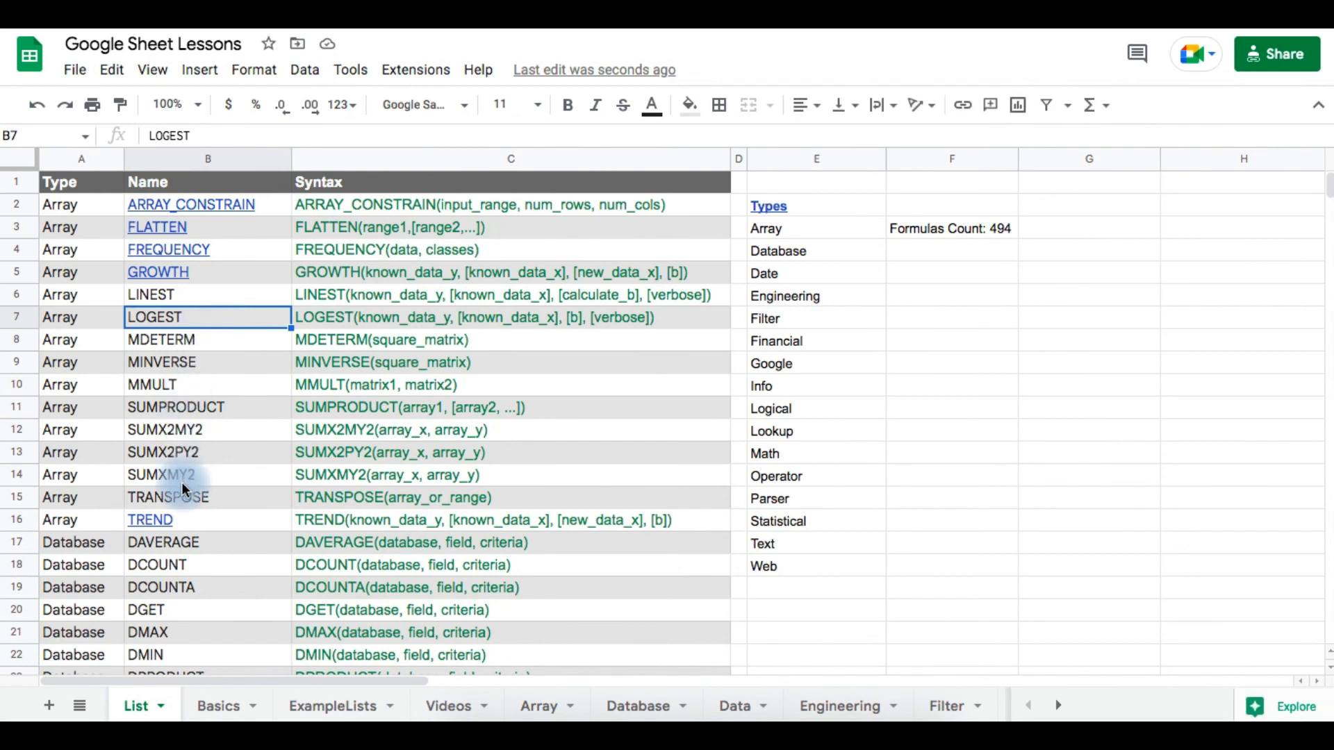
{"action": "left_click", "coordinate": [831, 387]}
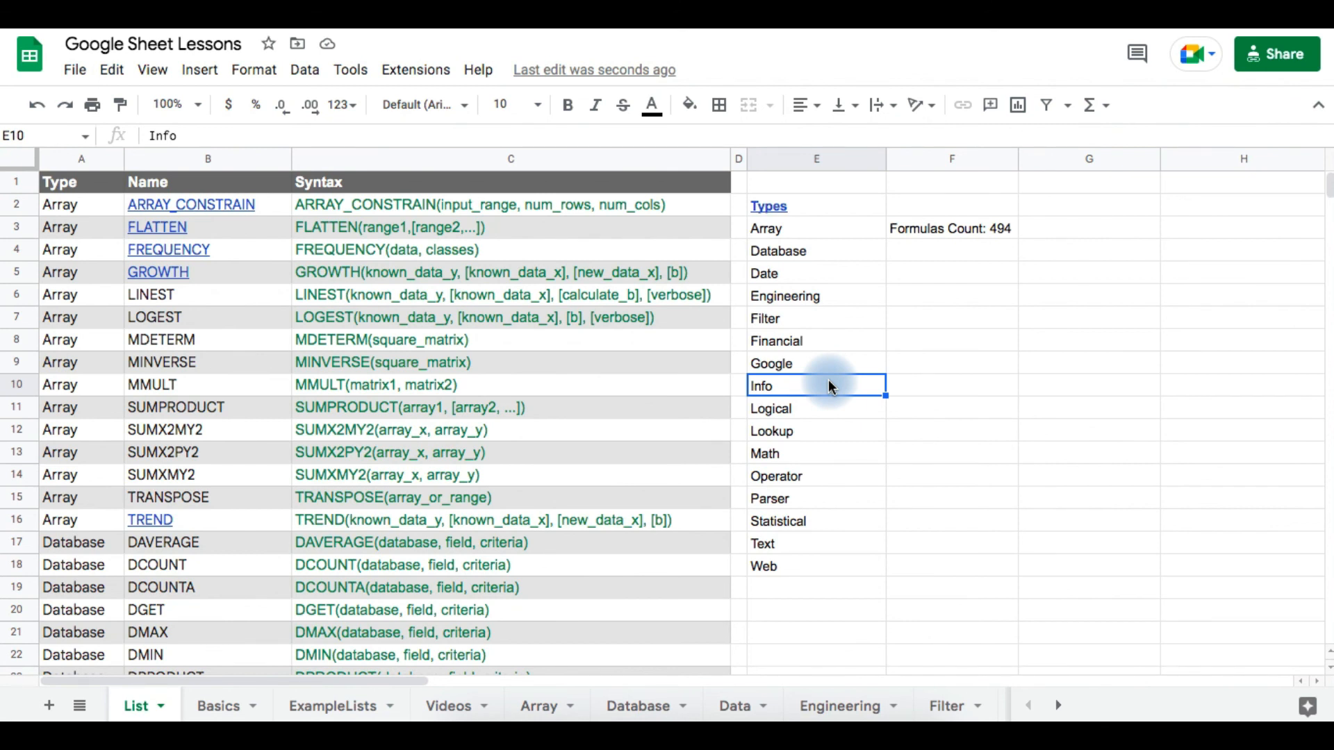
Step: Return to the Basics sheet and move the radar chart off the notes to the area below the fruit data, around row 100
{"action": "left_click", "coordinate": [221, 705]}
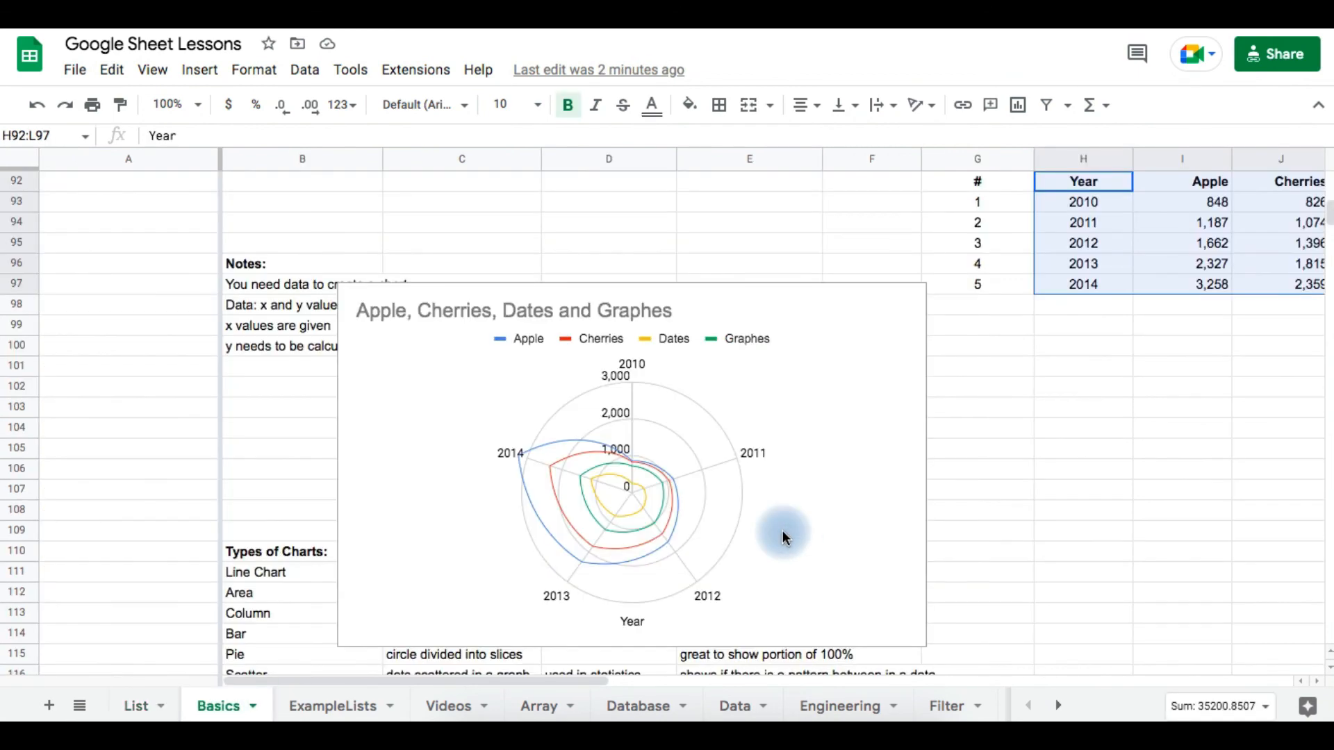
{"action": "left_click", "coordinate": [1061, 482]}
{"action": "left_click_drag", "start_coordinate": [611, 302], "coordinate": [1292, 339]}
{"action": "left_click_drag", "start_coordinate": [1093, 363], "coordinate": [1174, 366]}
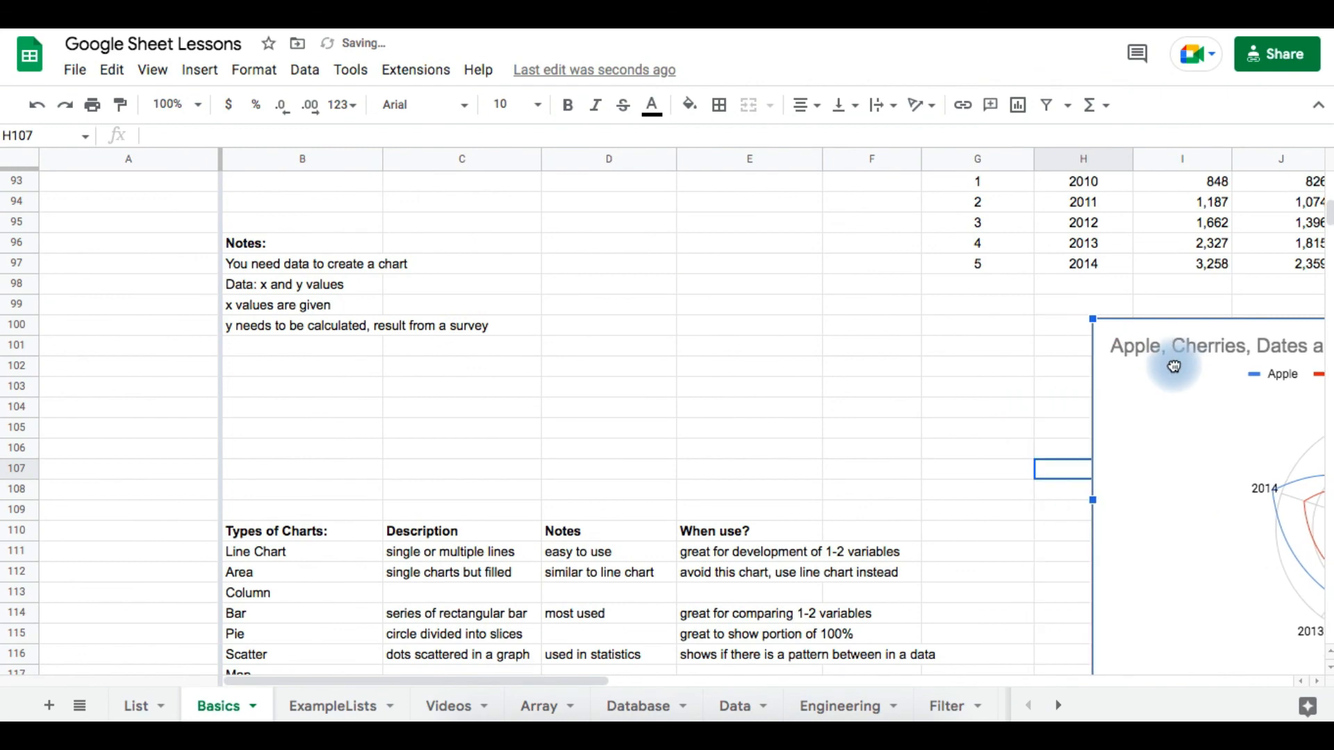
{"action": "left_click", "coordinate": [1011, 469]}
Step: Review the Types of Charts table from row 110, highlighting the chart names, when-to-use entries, descriptions and notes
{"action": "left_click", "coordinate": [306, 469]}
{"action": "scroll", "coordinate": [320, 368], "scroll_direction": "down", "scroll_amount": 2}
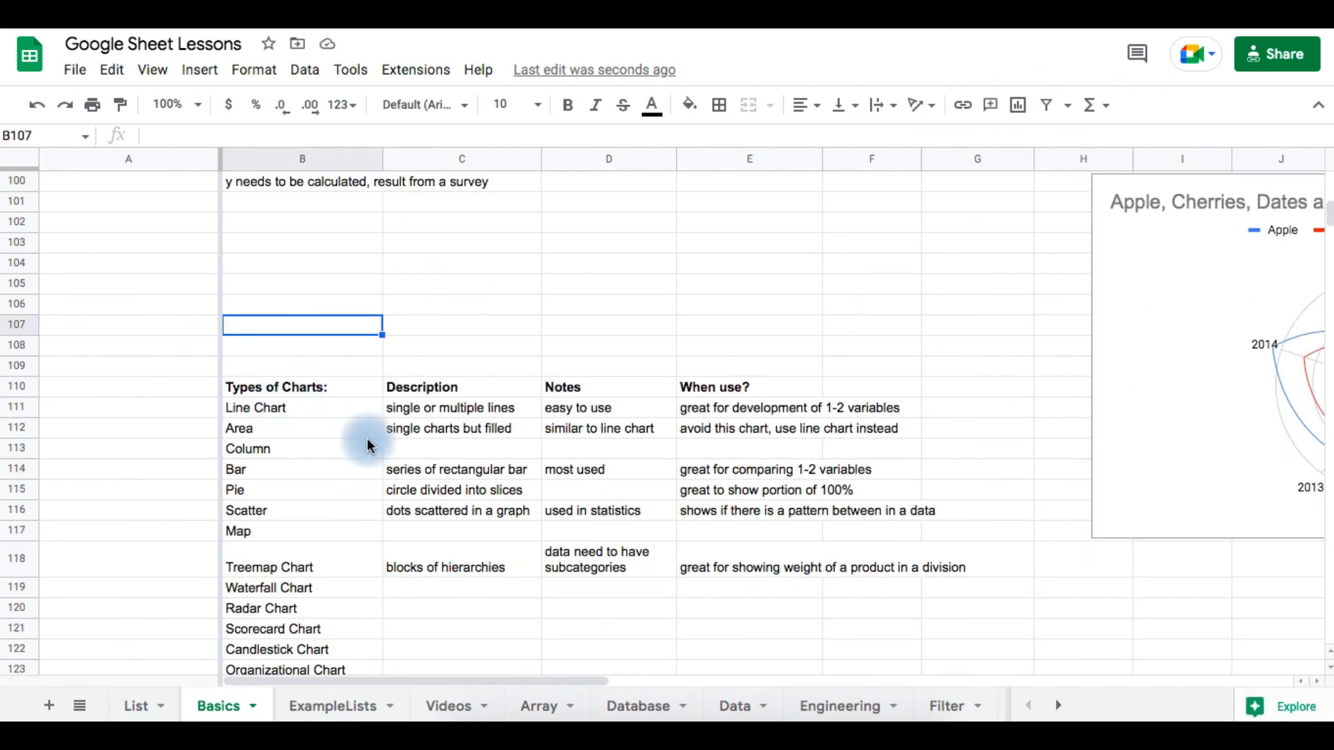
{"action": "left_click_drag", "start_coordinate": [310, 417], "coordinate": [301, 617]}
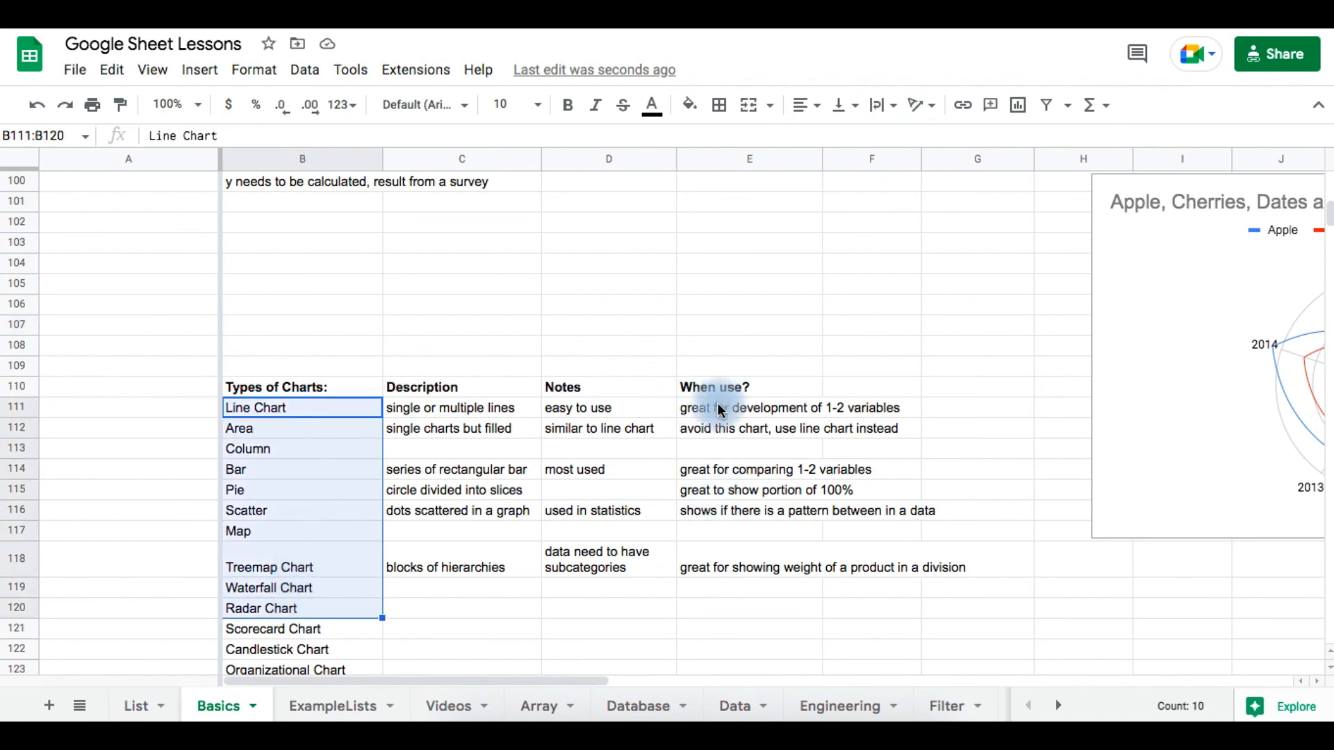
{"action": "left_click_drag", "start_coordinate": [716, 410], "coordinate": [720, 594]}
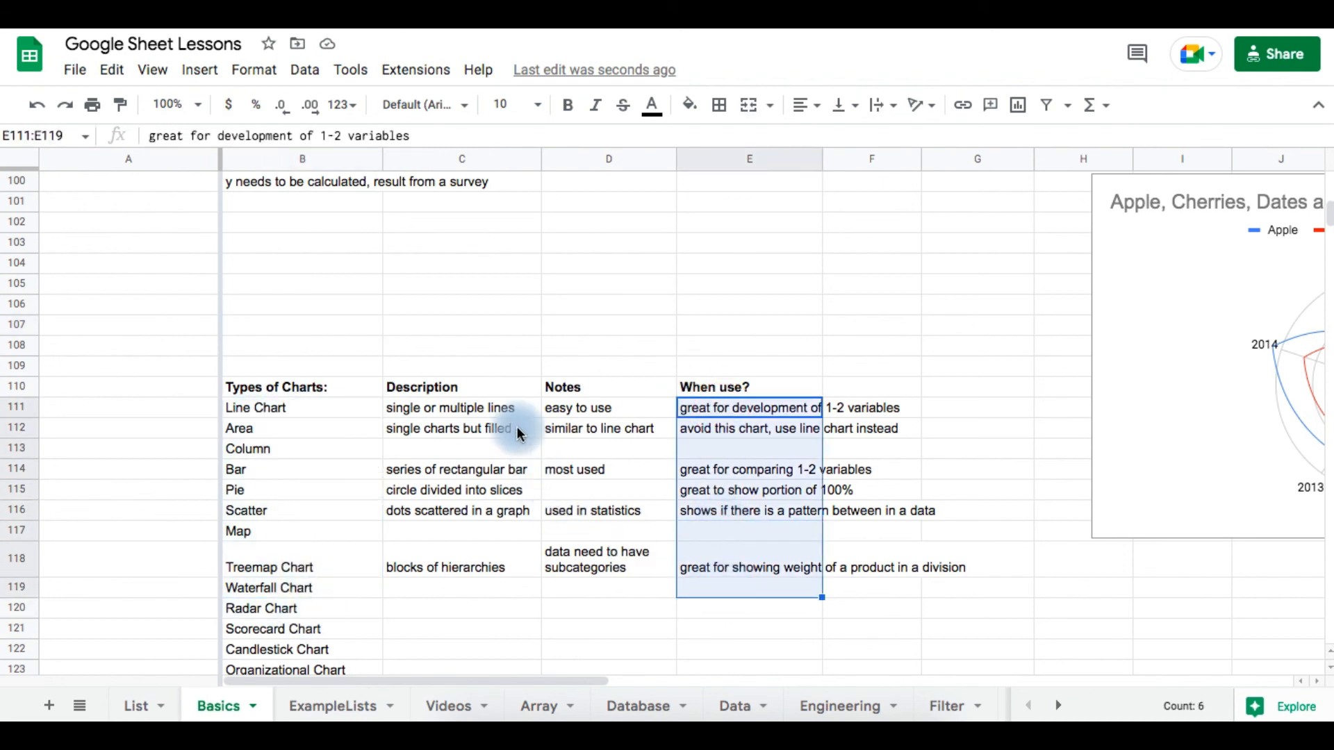
{"action": "left_click_drag", "start_coordinate": [486, 410], "coordinate": [622, 586]}
{"action": "left_click", "coordinate": [624, 307]}
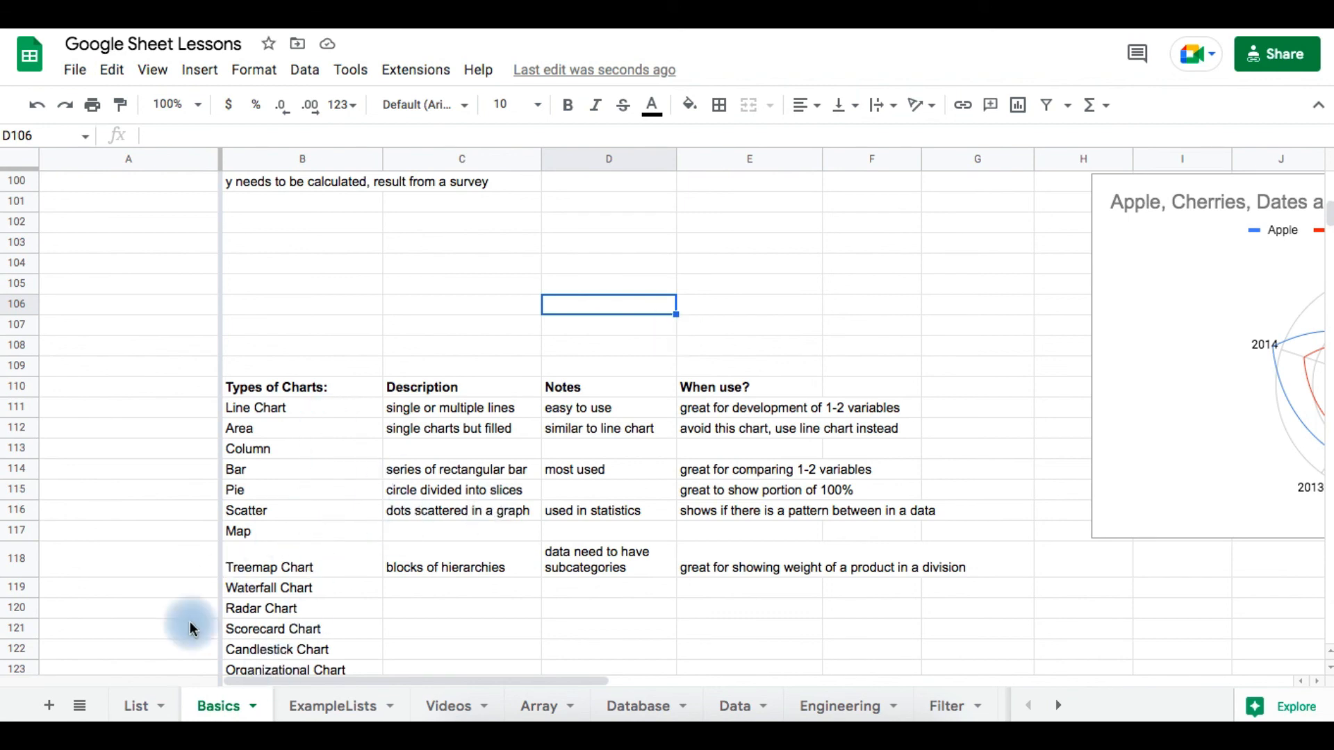
Step: Go back to the List sheet and look at the LINEST and LOGEST formula entries
{"action": "left_click", "coordinate": [144, 706]}
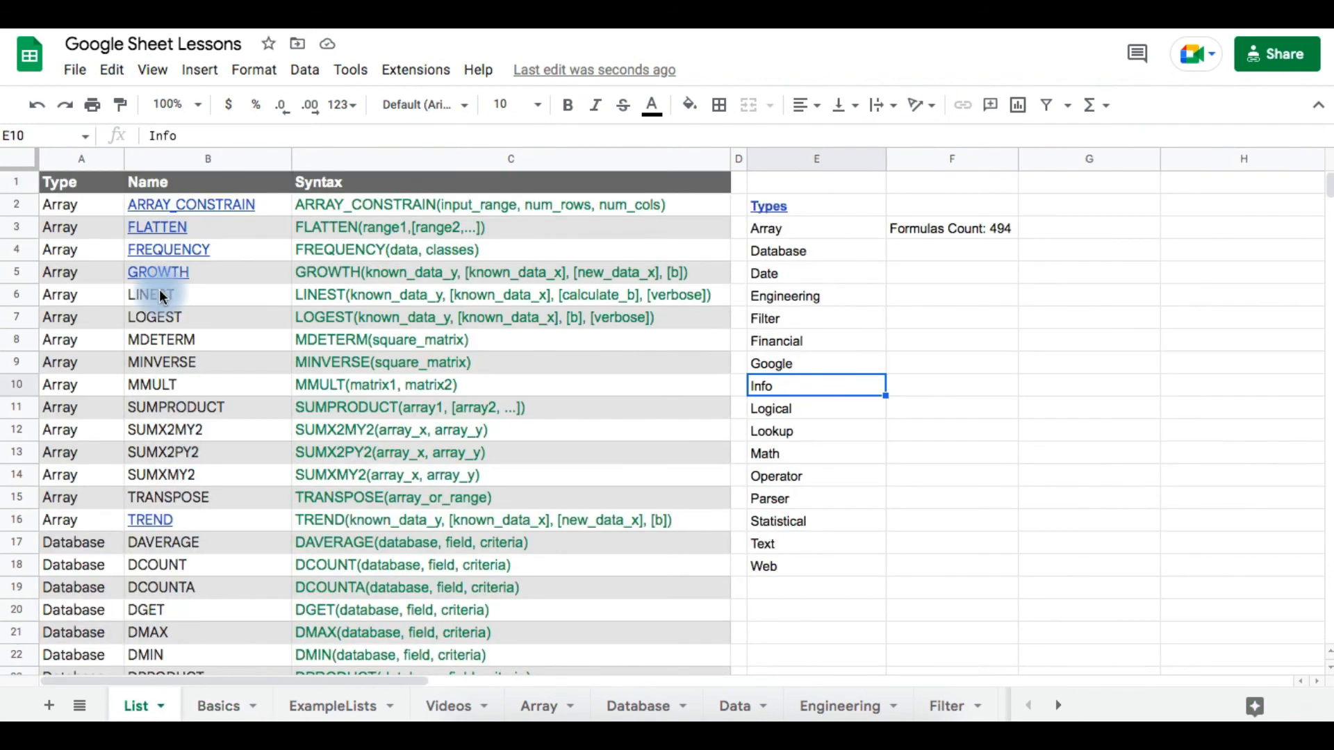
{"action": "left_click", "coordinate": [203, 312]}
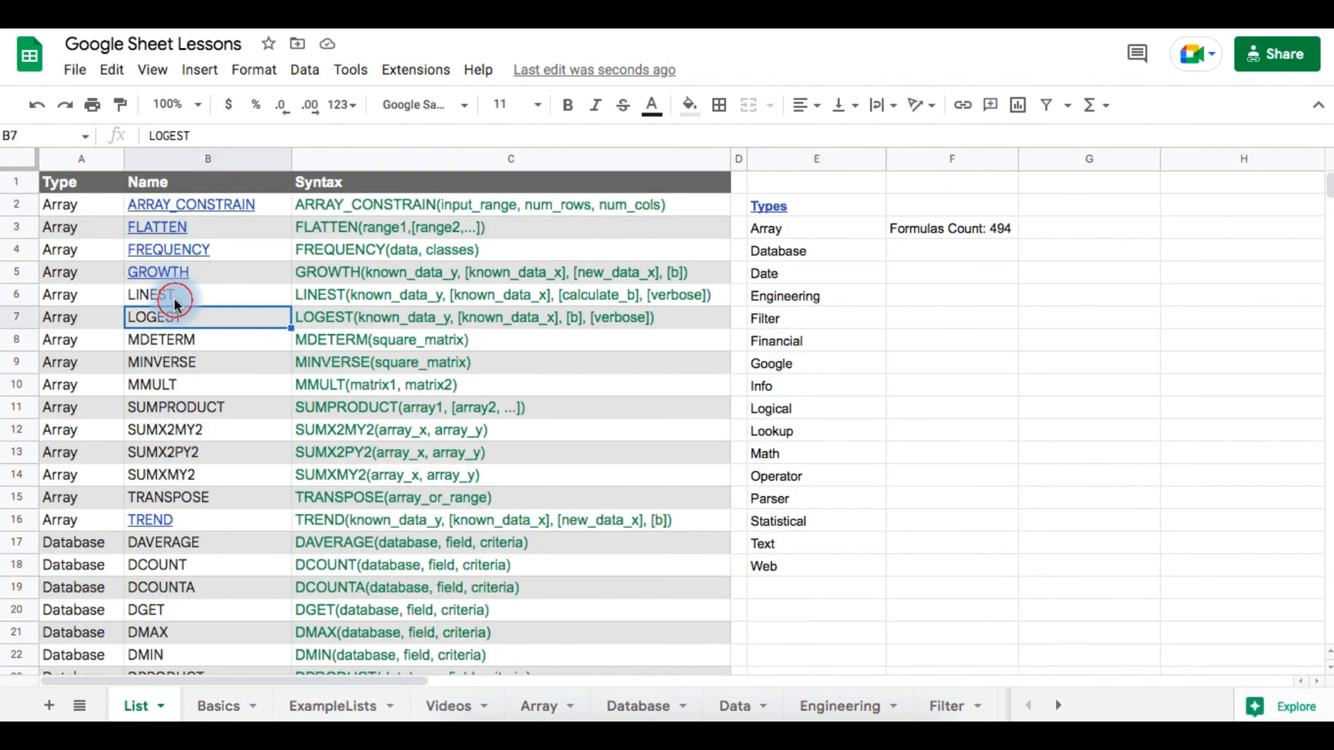
{"action": "left_click", "coordinate": [200, 299]}
{"action": "left_click", "coordinate": [197, 314]}
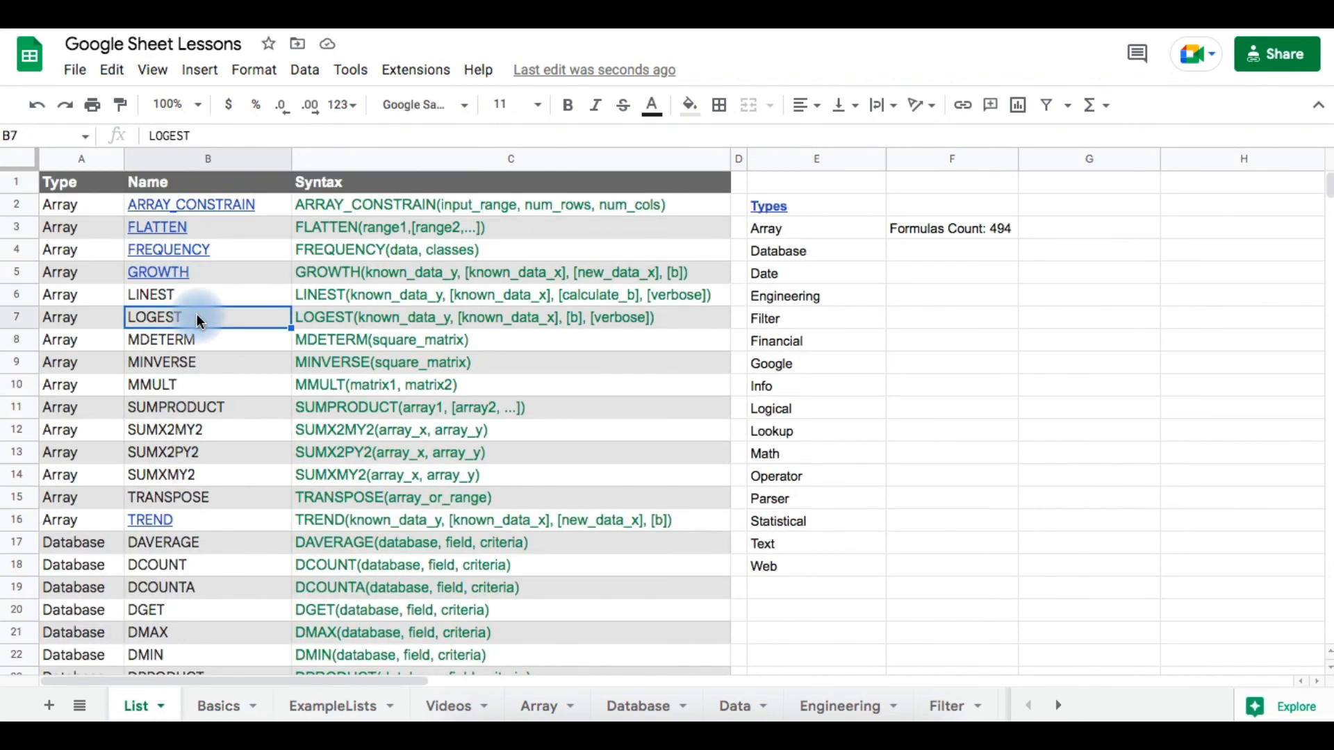
{"action": "left_click", "coordinate": [966, 384]}
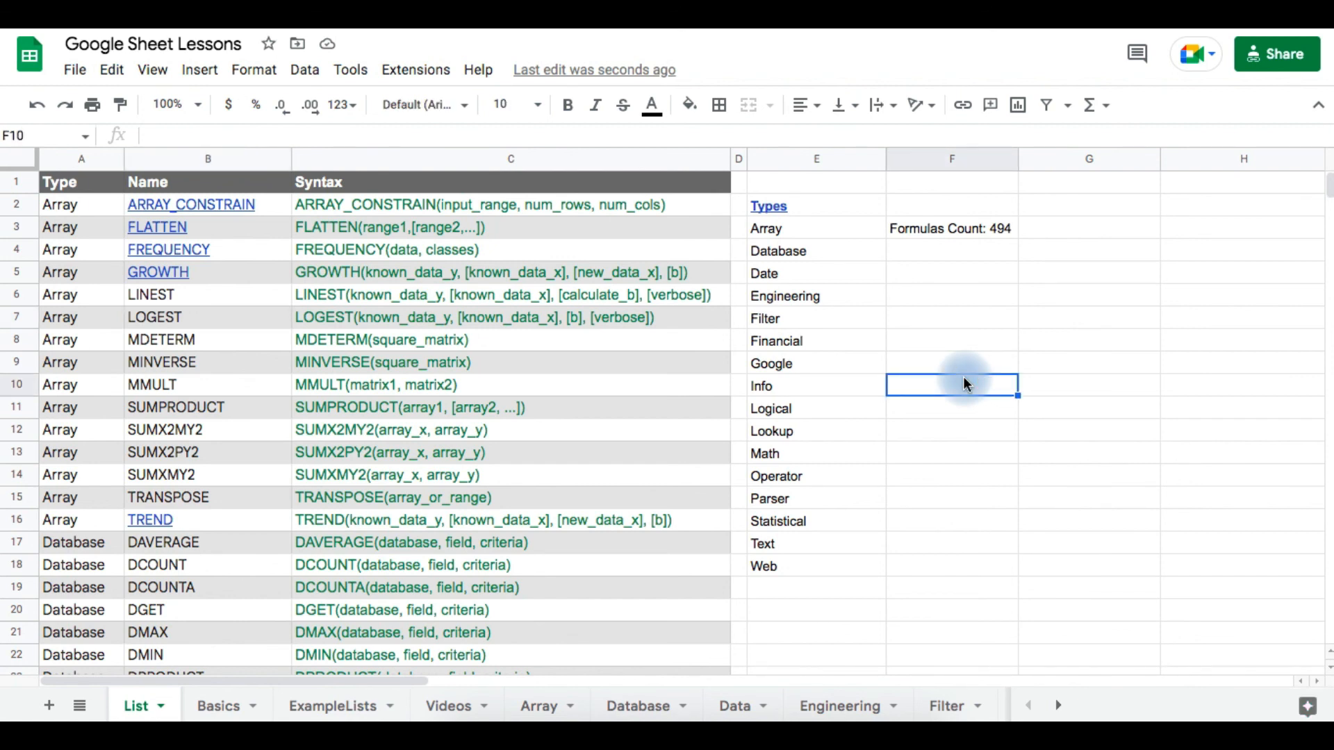
{"action": "left_click", "coordinate": [1052, 278]}
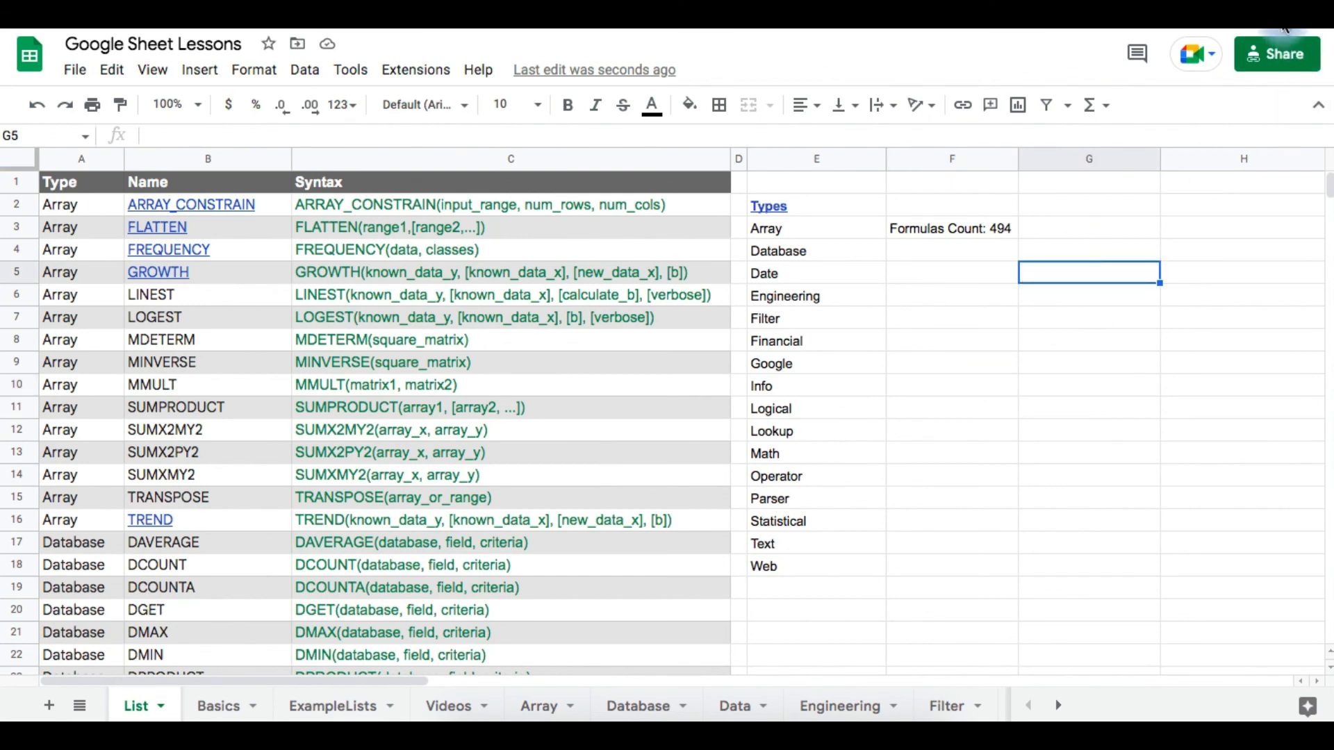